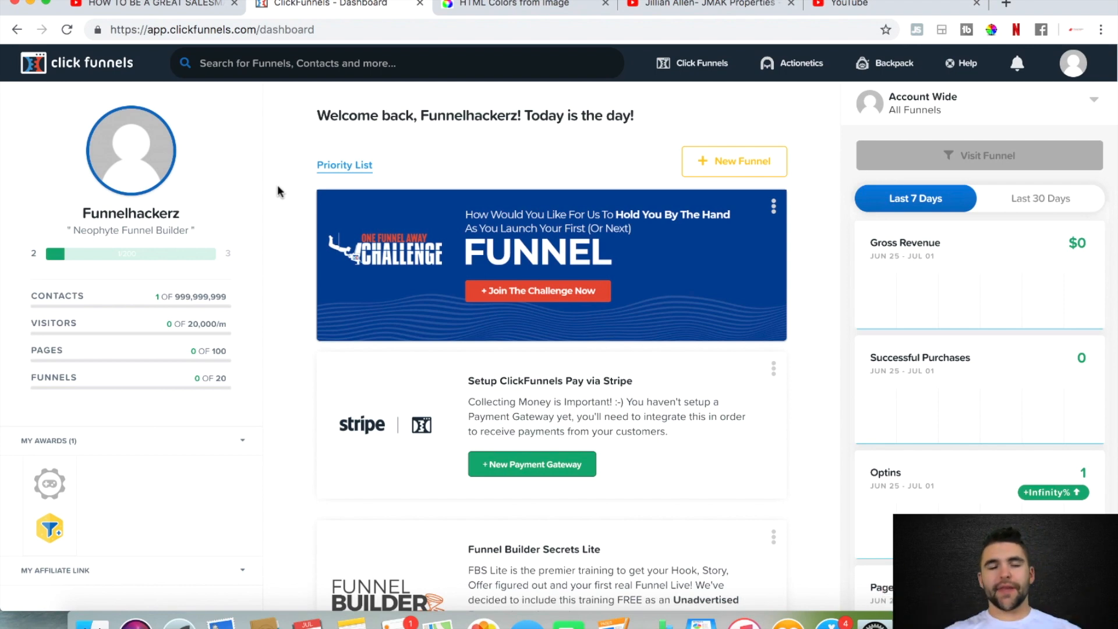
# Open the free leads share funnel link from the description of the YouTube video "HOW TO BE A GREAT SALESMAN | Q&A INTERVIEW"
pyautogui.click(167, 5)
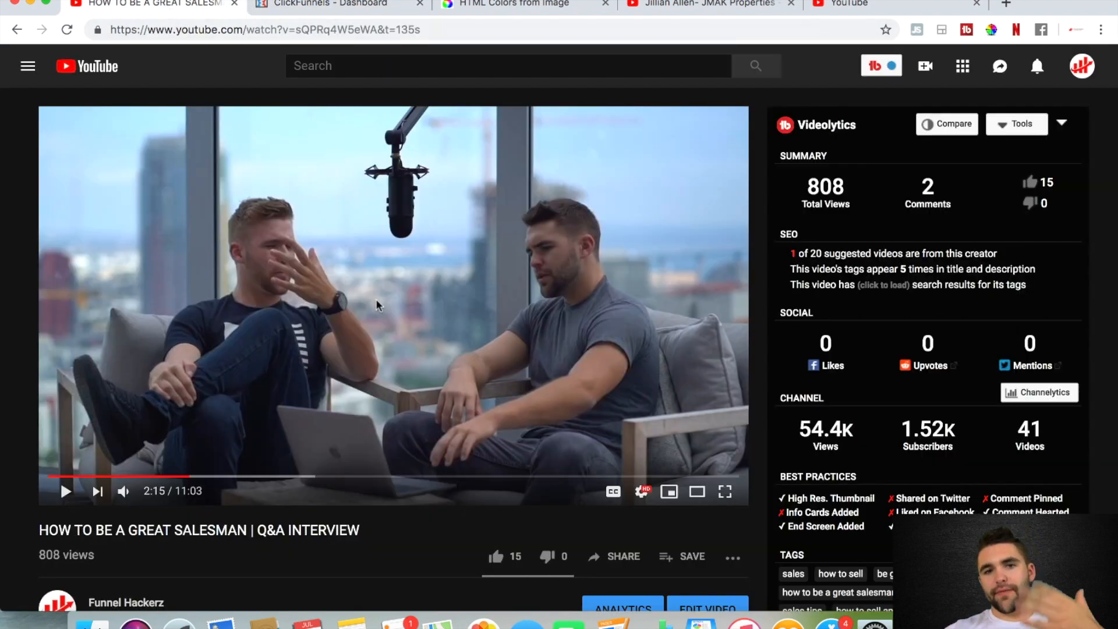
pyautogui.scroll(-2, 307, 377)
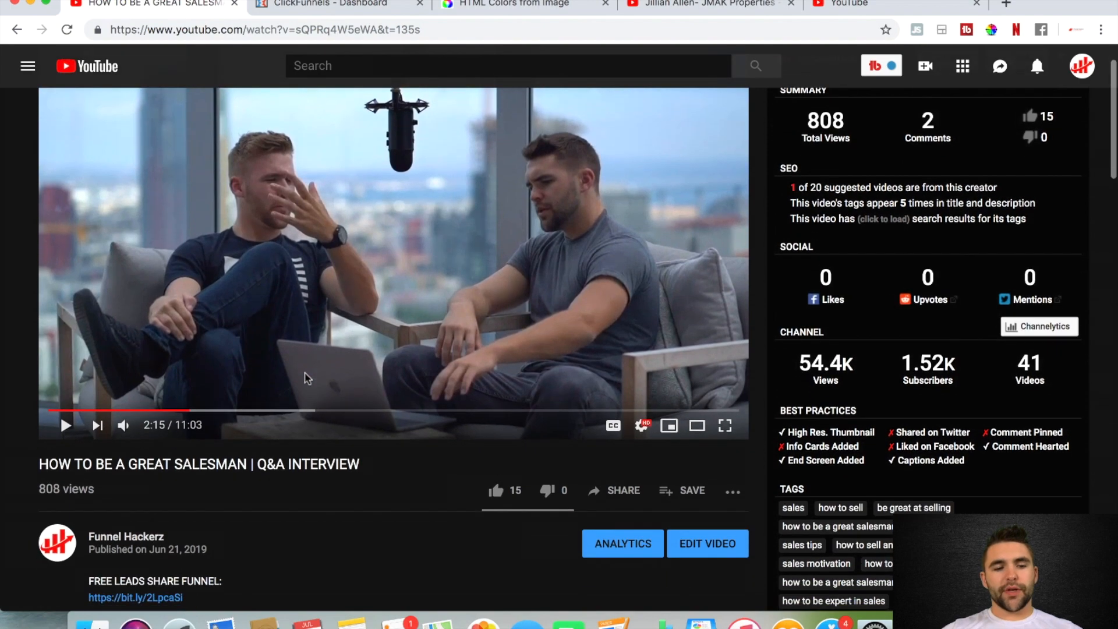
pyautogui.scroll(-1, 181, 568)
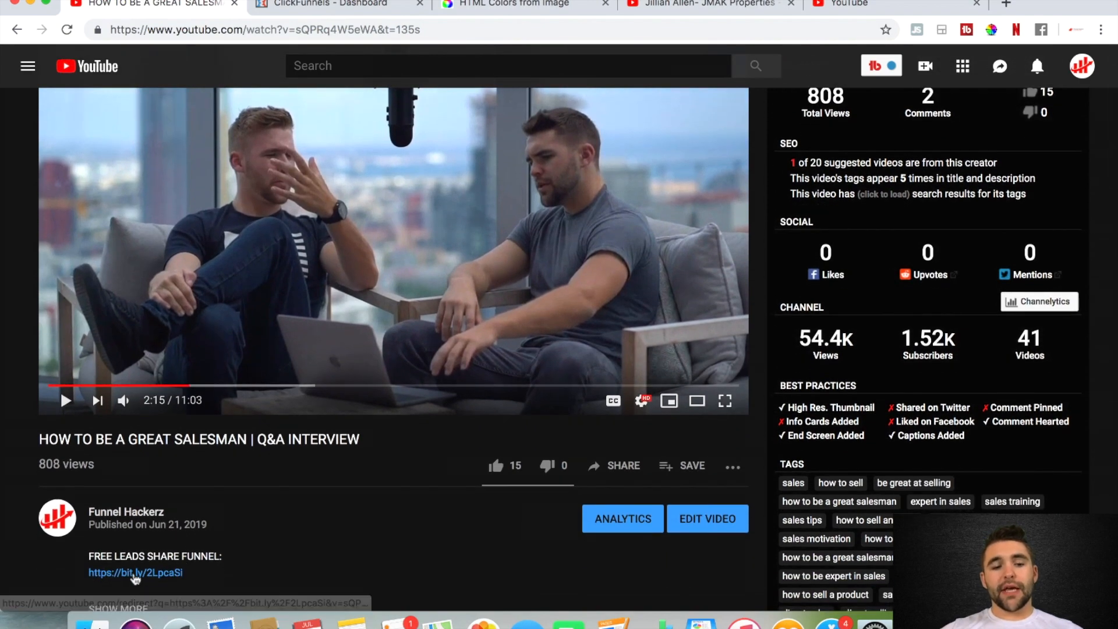
pyautogui.click(135, 577)
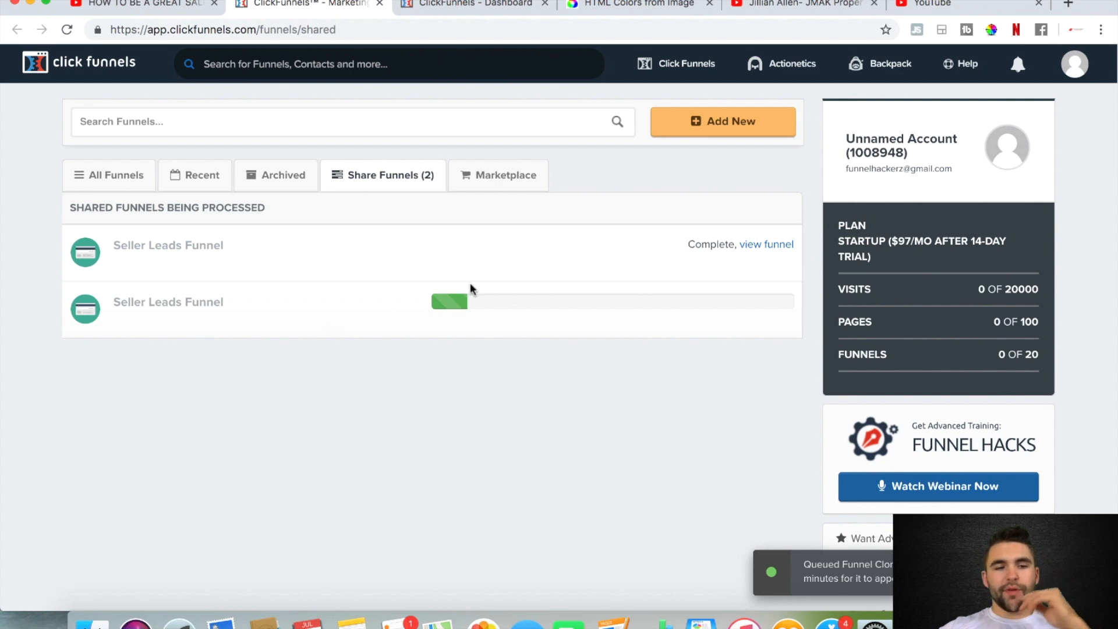
# Open the first shared Seller Leads Funnel and preview the control version of its landing page, with the embedded video paused
pyautogui.click(756, 249)
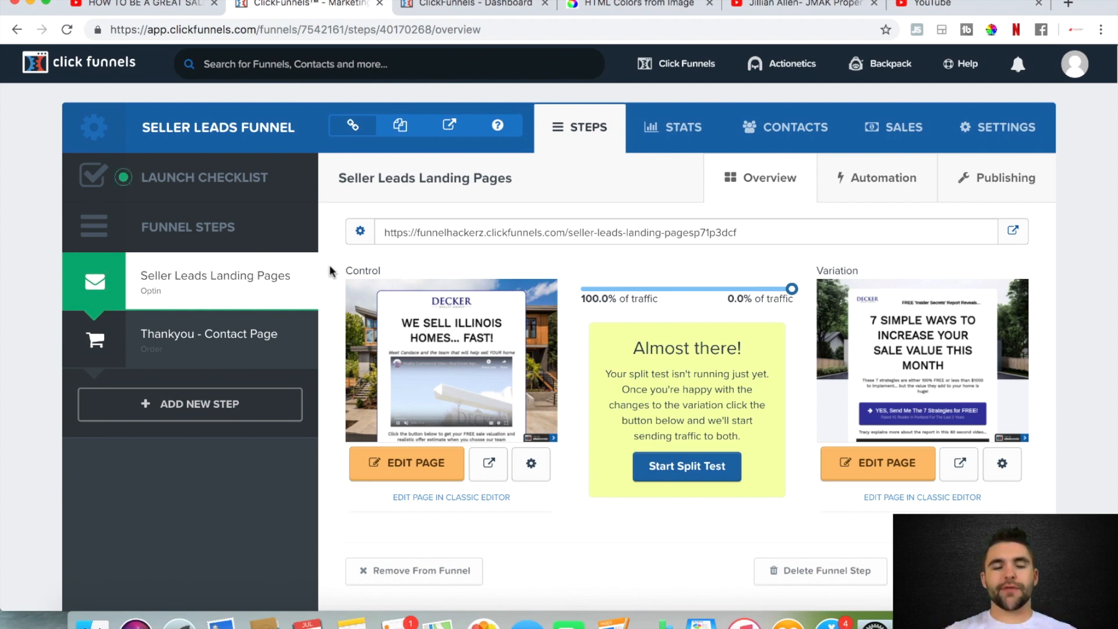
pyautogui.click(488, 469)
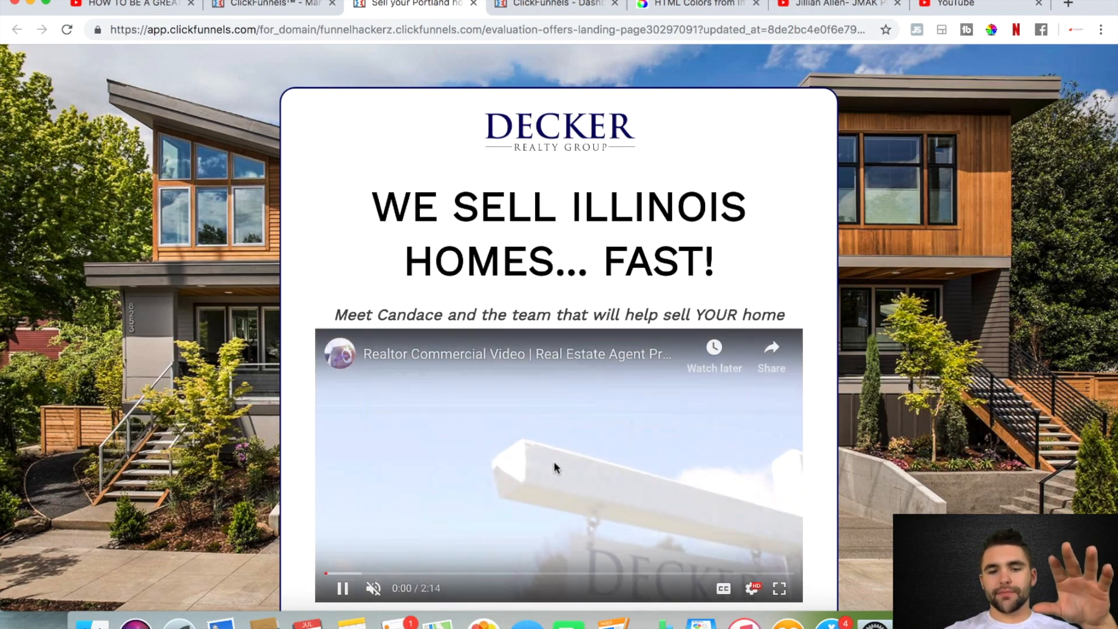
pyautogui.click(554, 460)
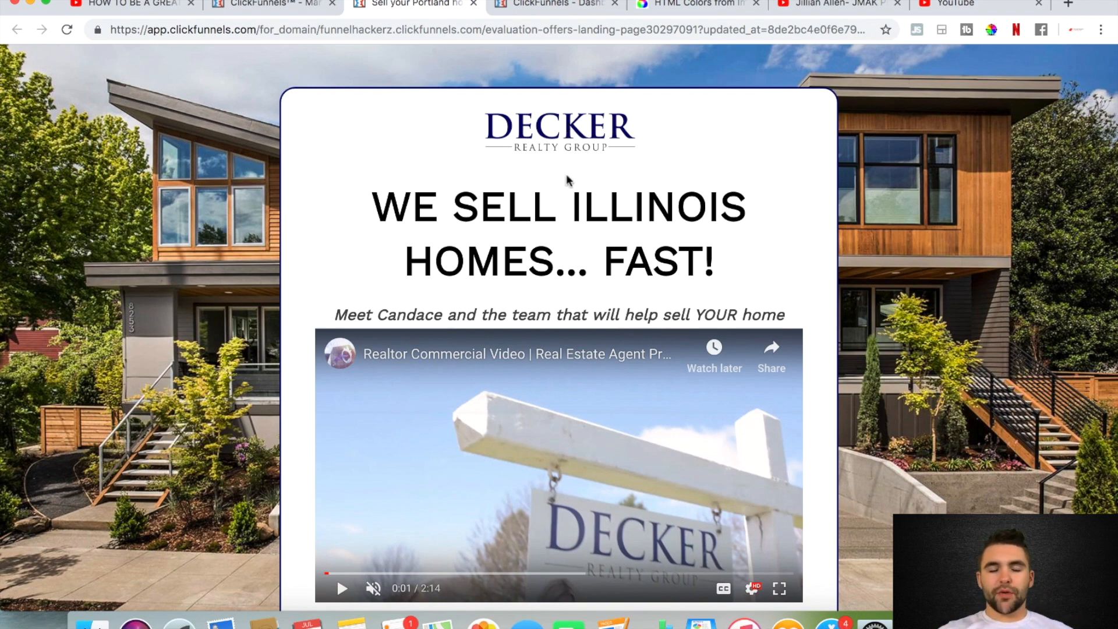
# Look through the landing page from the headline down to the client testimonials and open the valuation and offer estimates opt-in
pyautogui.scroll(-1, 568, 181)
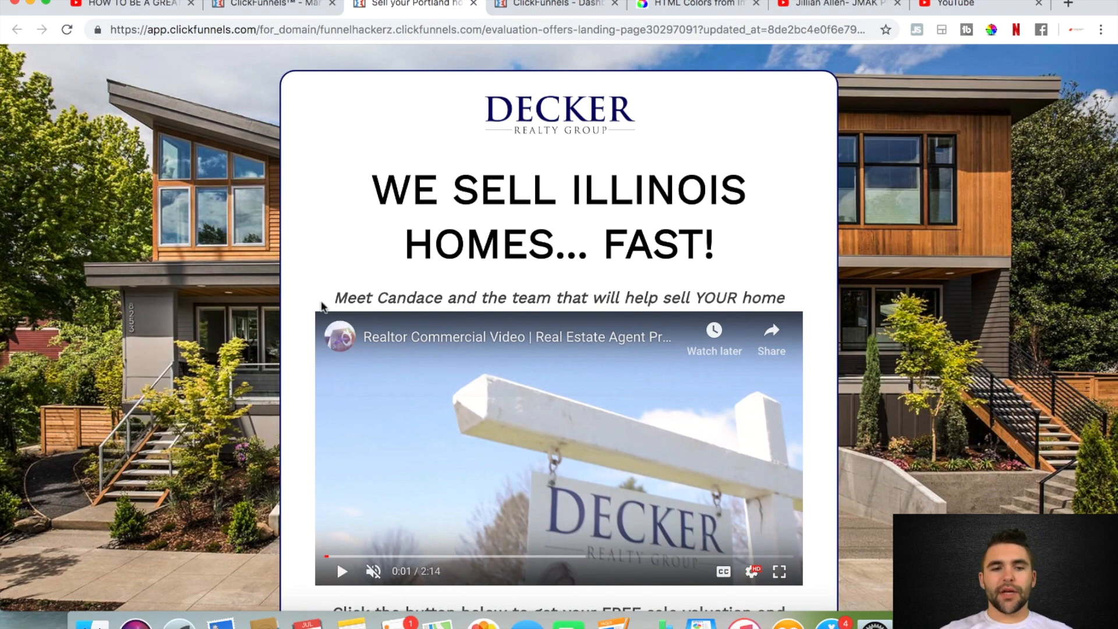
pyautogui.scroll(-5, 889, 313)
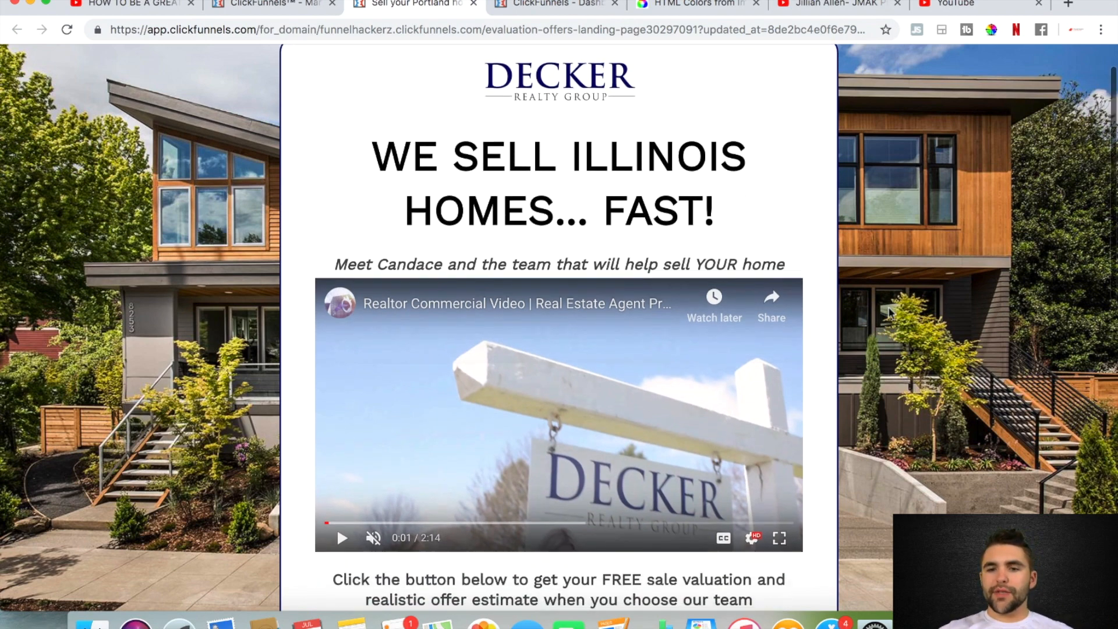
pyautogui.scroll(-5, 889, 313)
pyautogui.scroll(1, 889, 313)
pyautogui.scroll(-6, 889, 313)
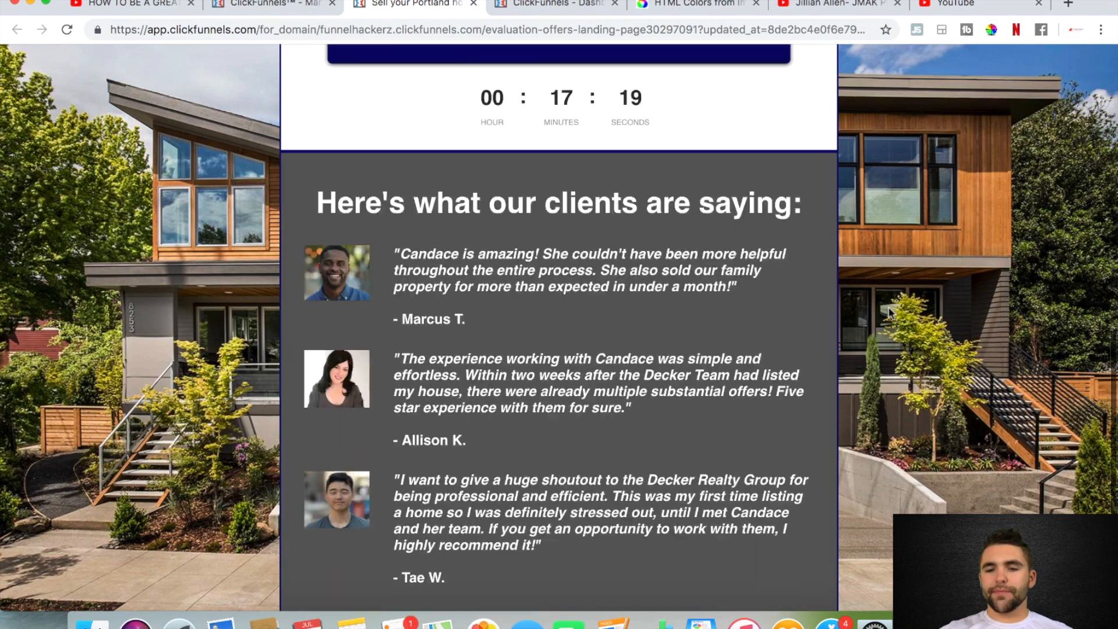
pyautogui.scroll(10, 889, 313)
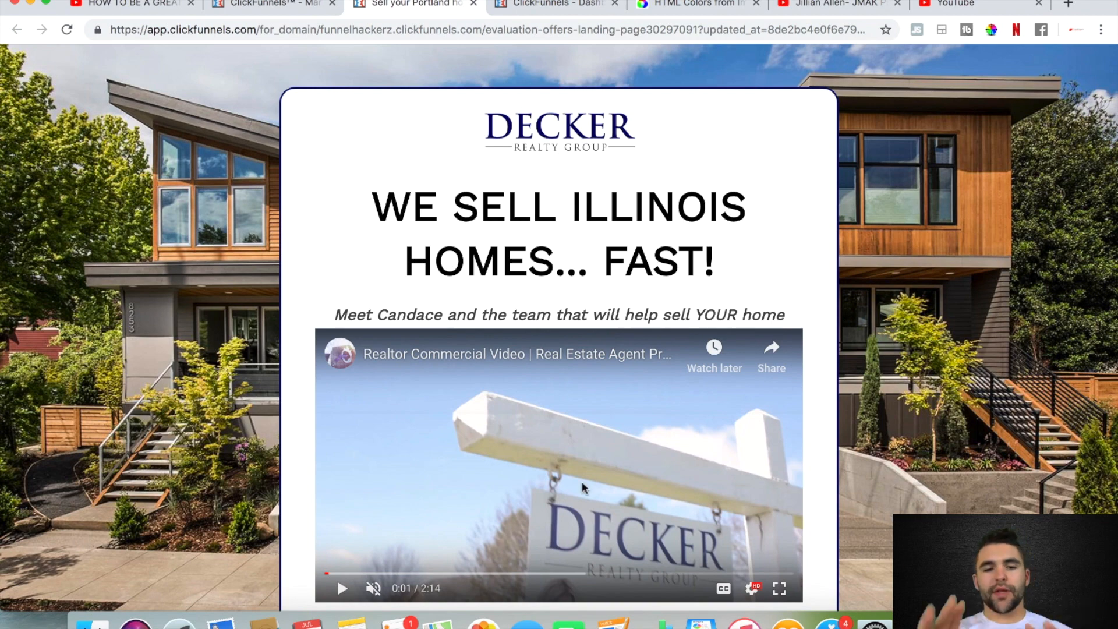
pyautogui.scroll(-5, 705, 428)
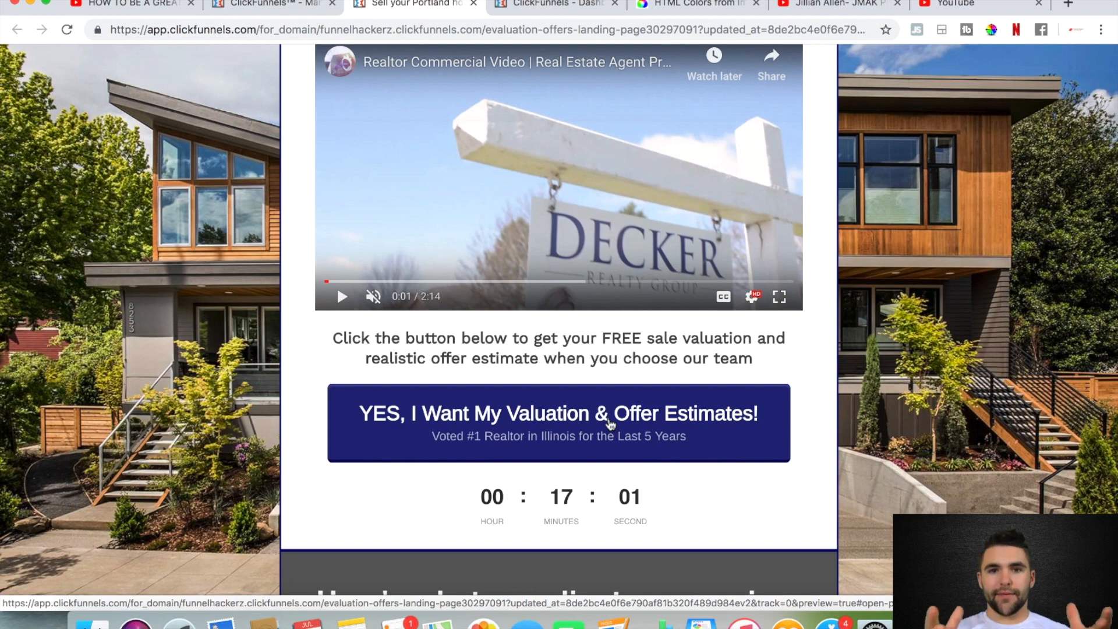
pyautogui.click(610, 424)
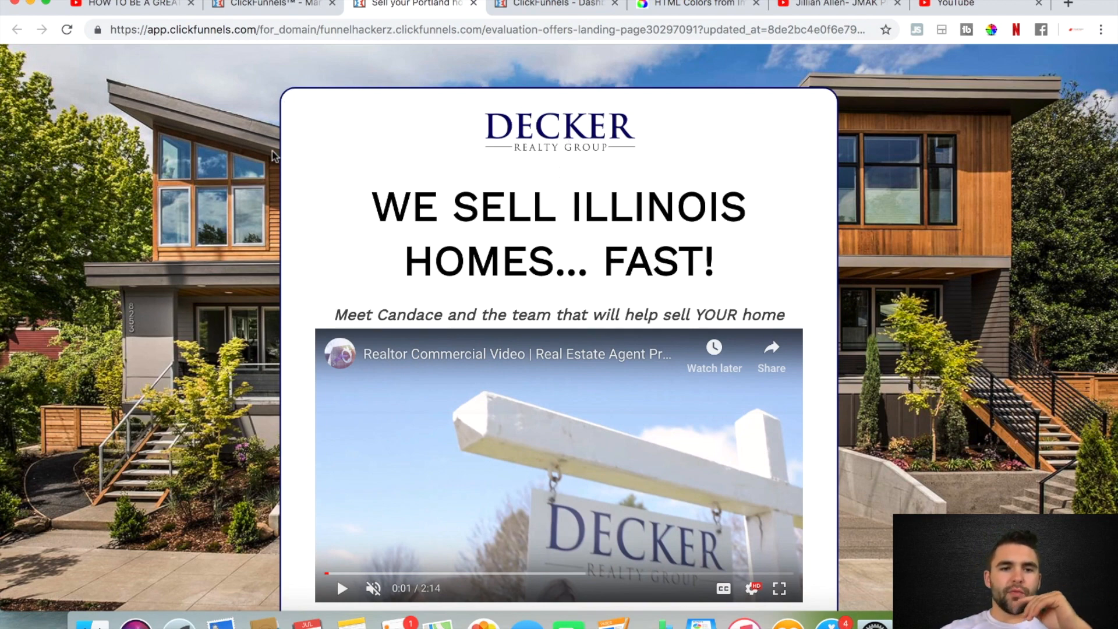
# Examine the landing page's call-to-action button, countdown timer, client testimonials and footer links, returning to the headline
pyautogui.scroll(-10, 284, 376)
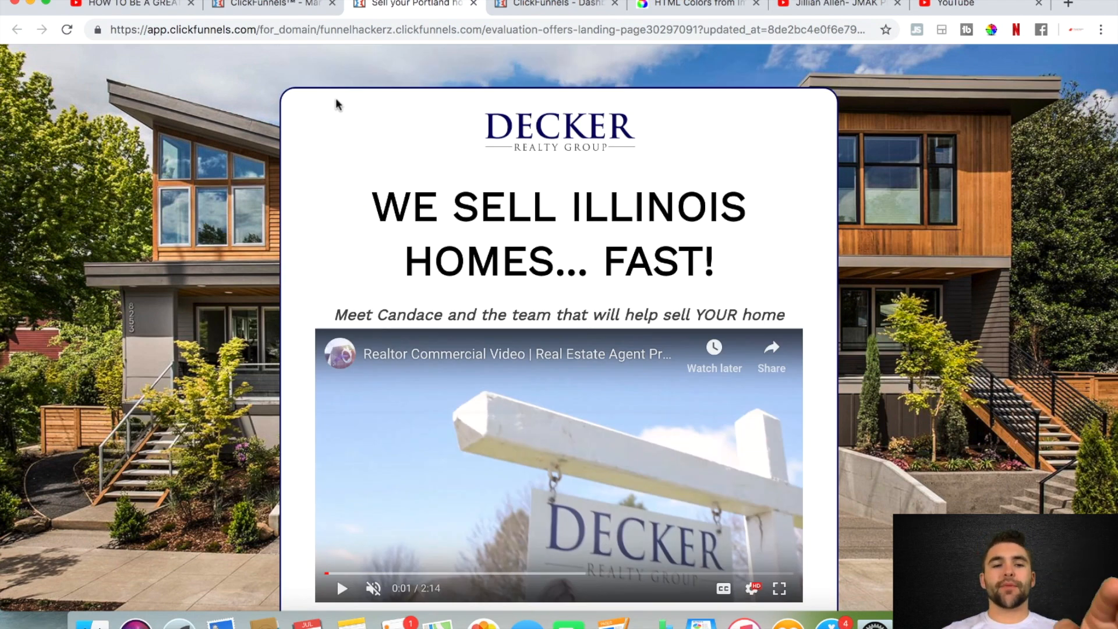
pyautogui.scroll(-6, 285, 99)
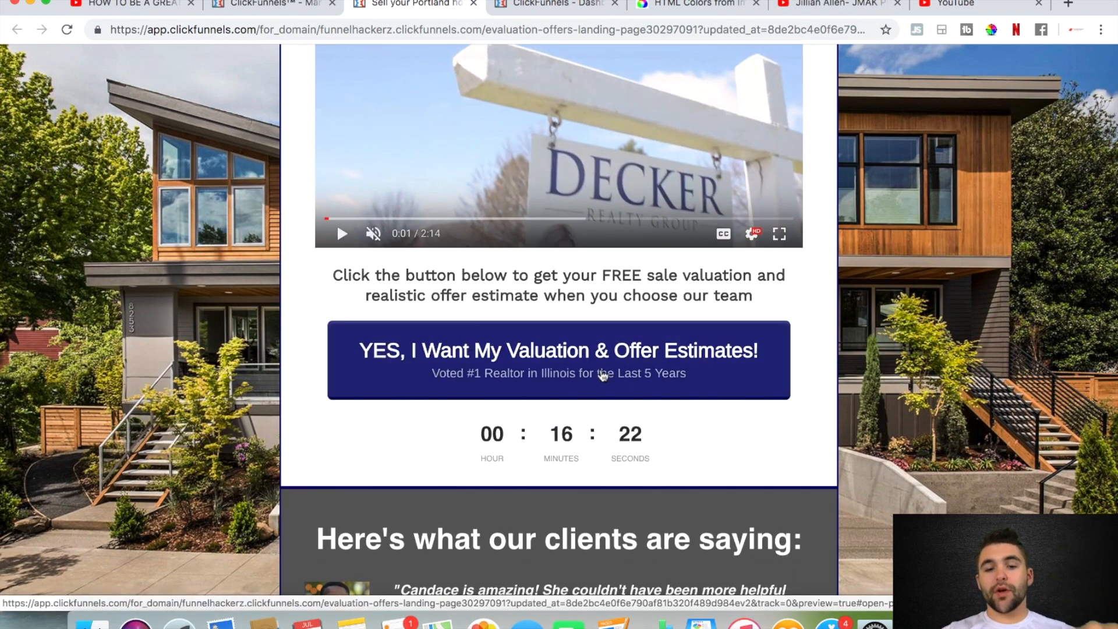
pyautogui.scroll(-7, 603, 374)
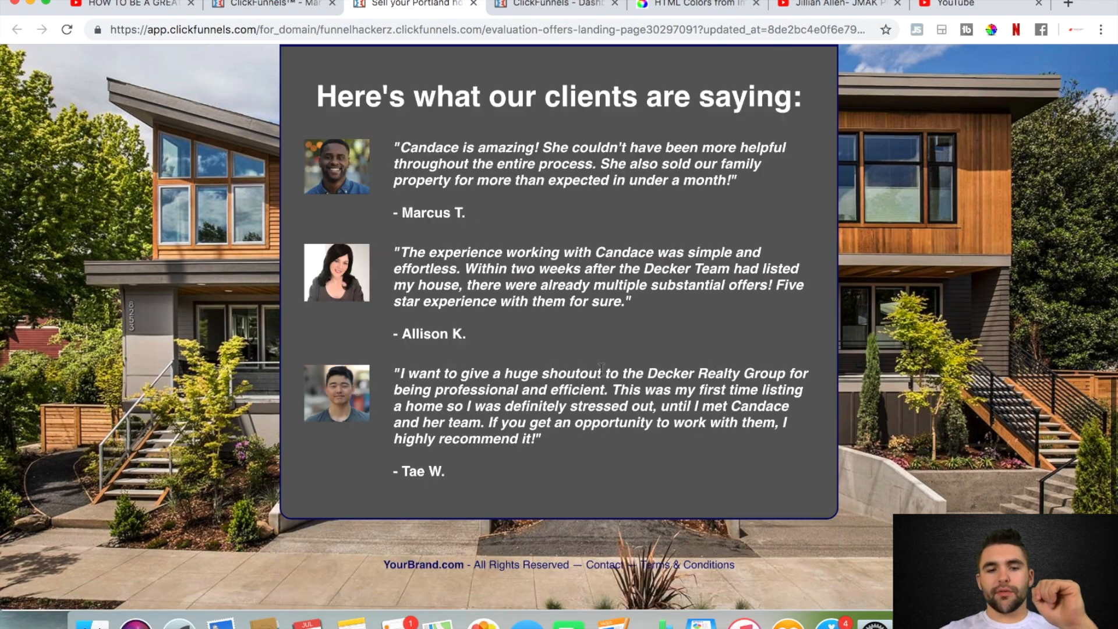
pyautogui.scroll(-2, 582, 408)
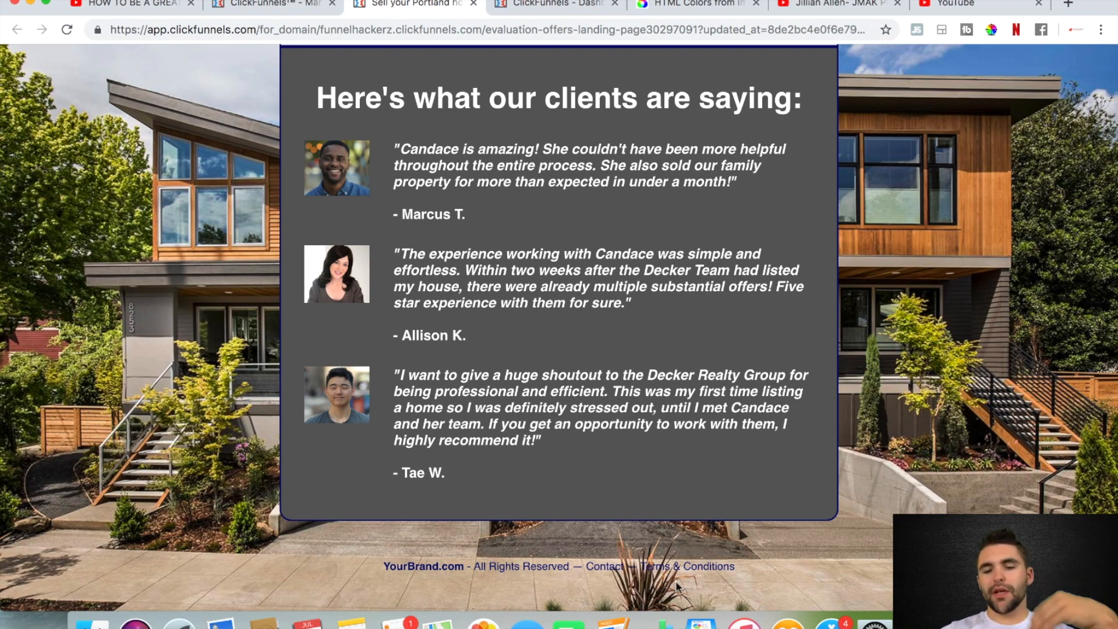
pyautogui.scroll(-1, 548, 556)
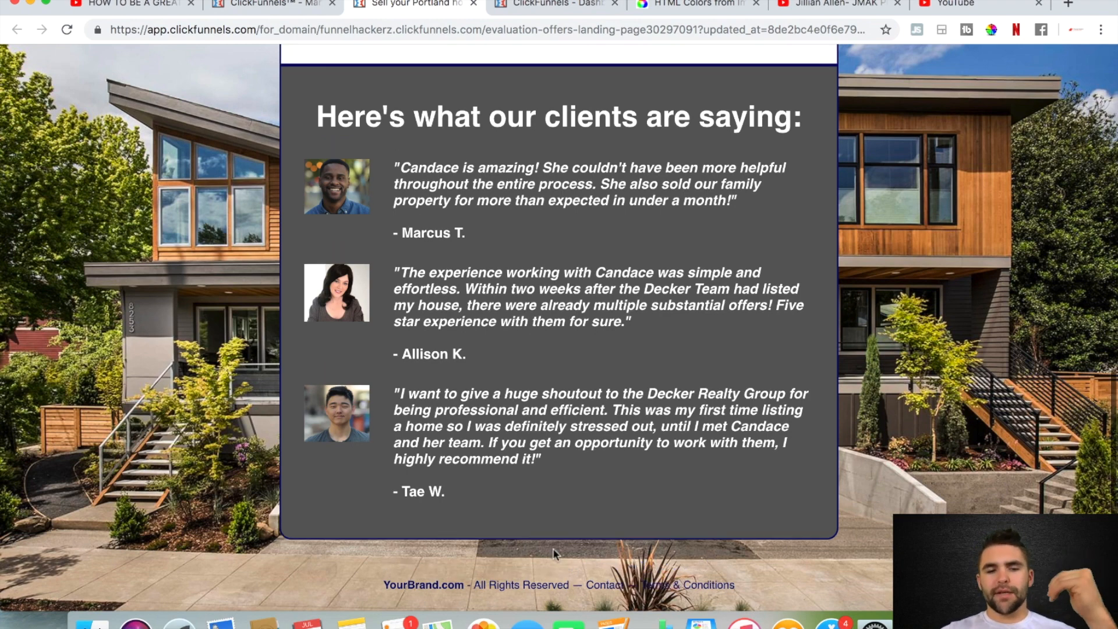
pyautogui.scroll(1, 553, 549)
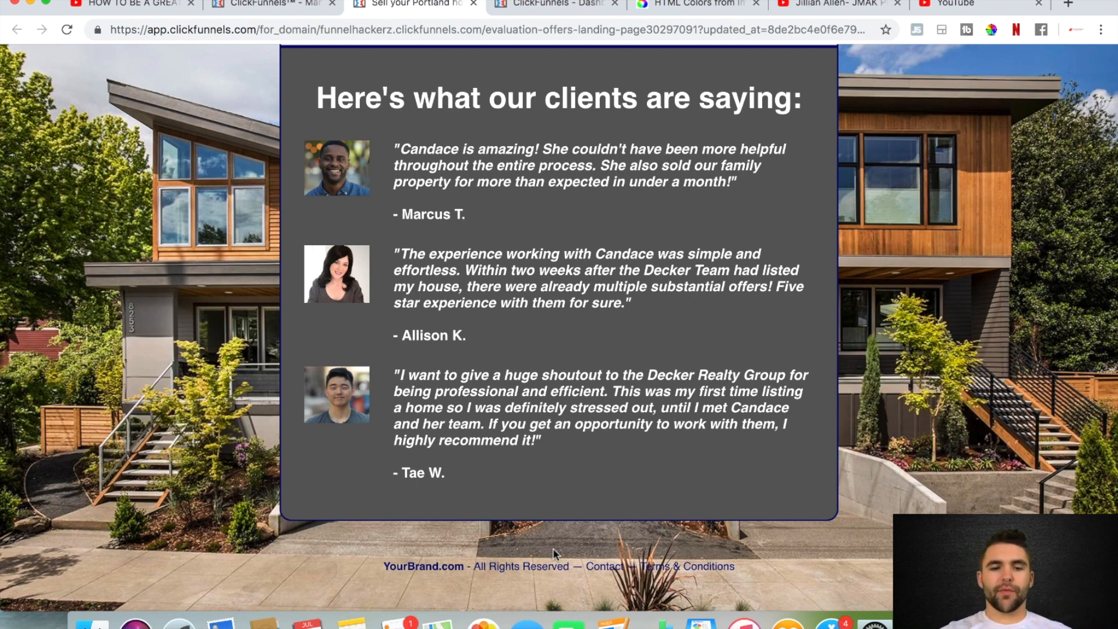
pyautogui.scroll(15, 553, 552)
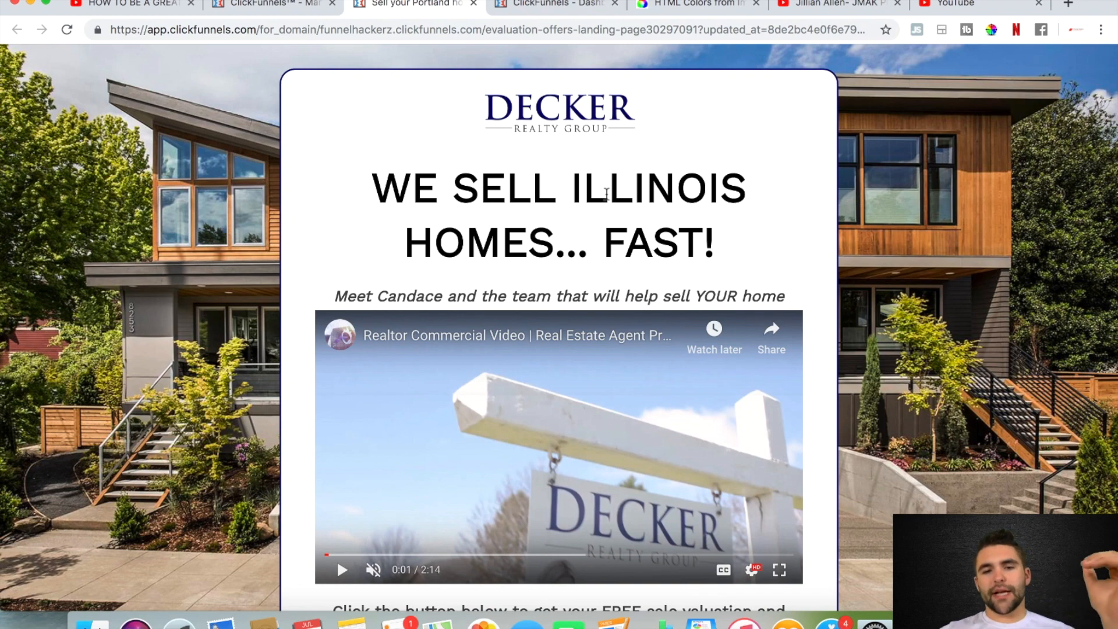
# Examine the "We Sell Illinois Homes... Fast!" headline, the subheadline beneath it and the embedded video
pyautogui.scroll(-1, 606, 193)
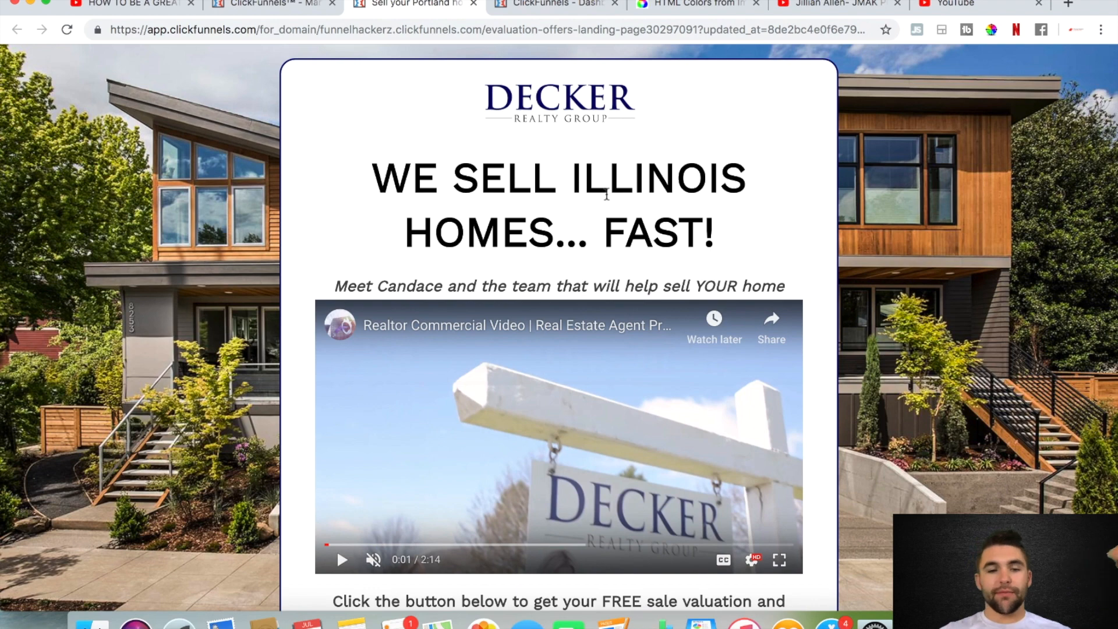
pyautogui.scroll(-2, 606, 195)
pyautogui.scroll(-1, 606, 194)
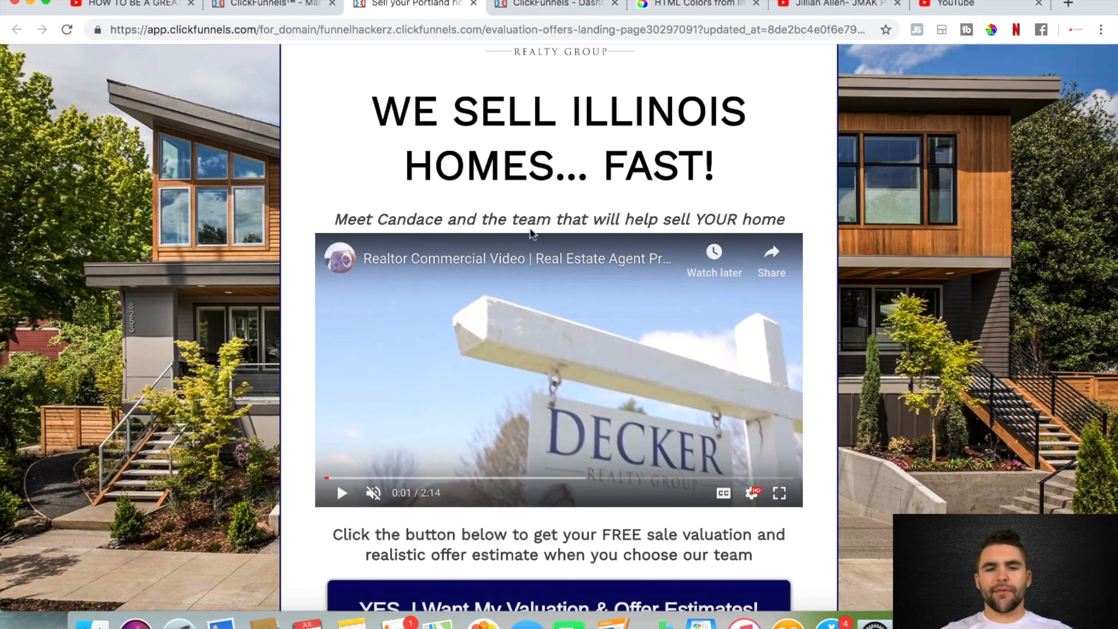
pyautogui.scroll(-5, 518, 424)
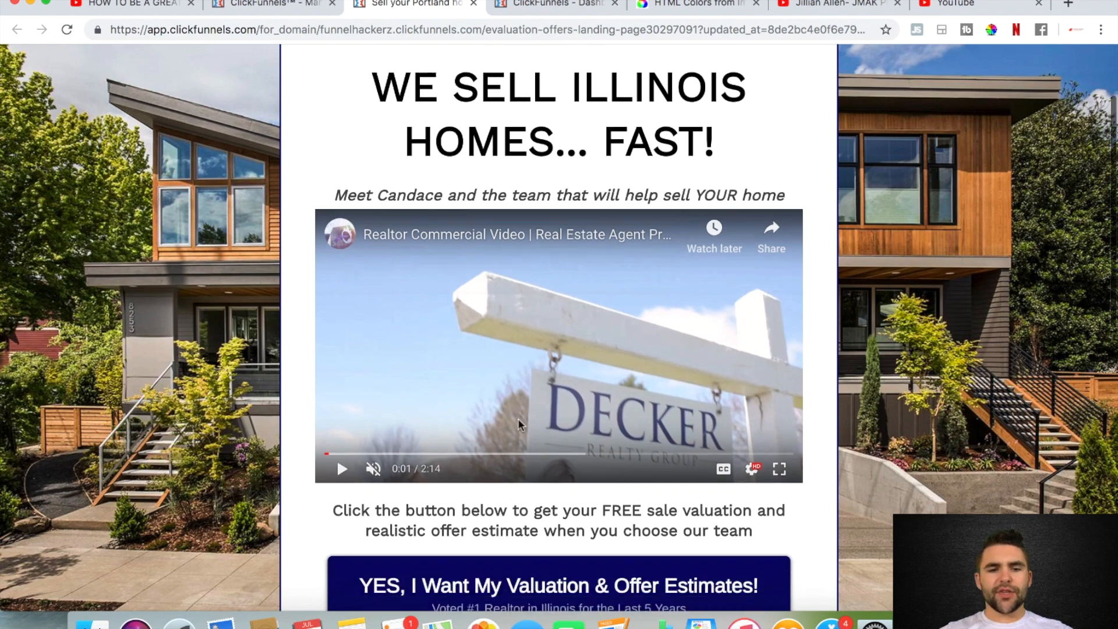
pyautogui.scroll(8, 527, 495)
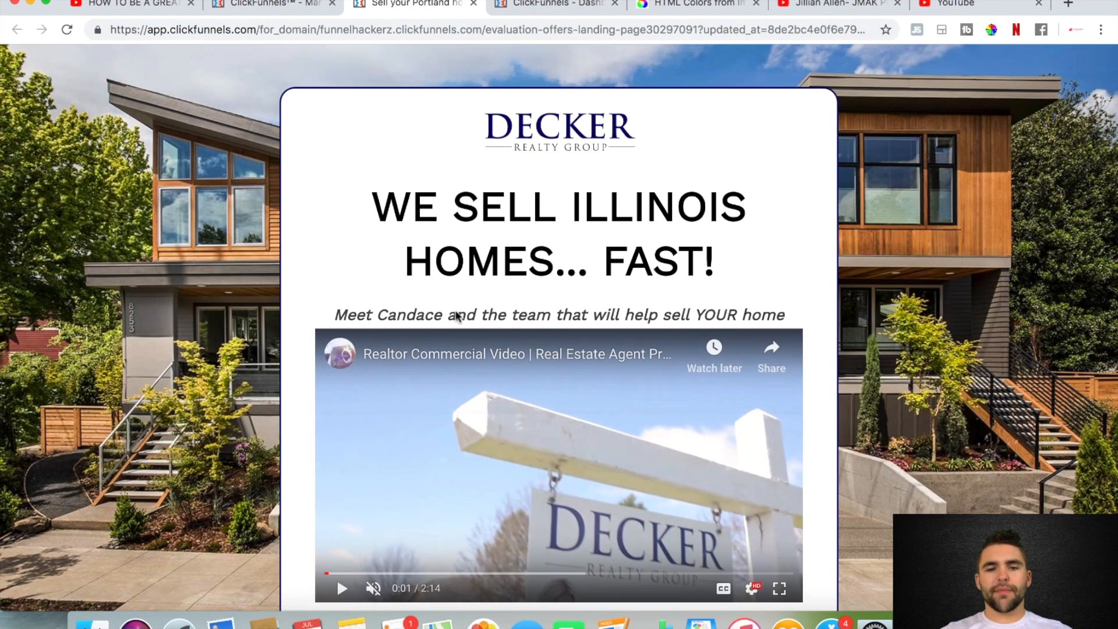
pyautogui.scroll(-2, 574, 310)
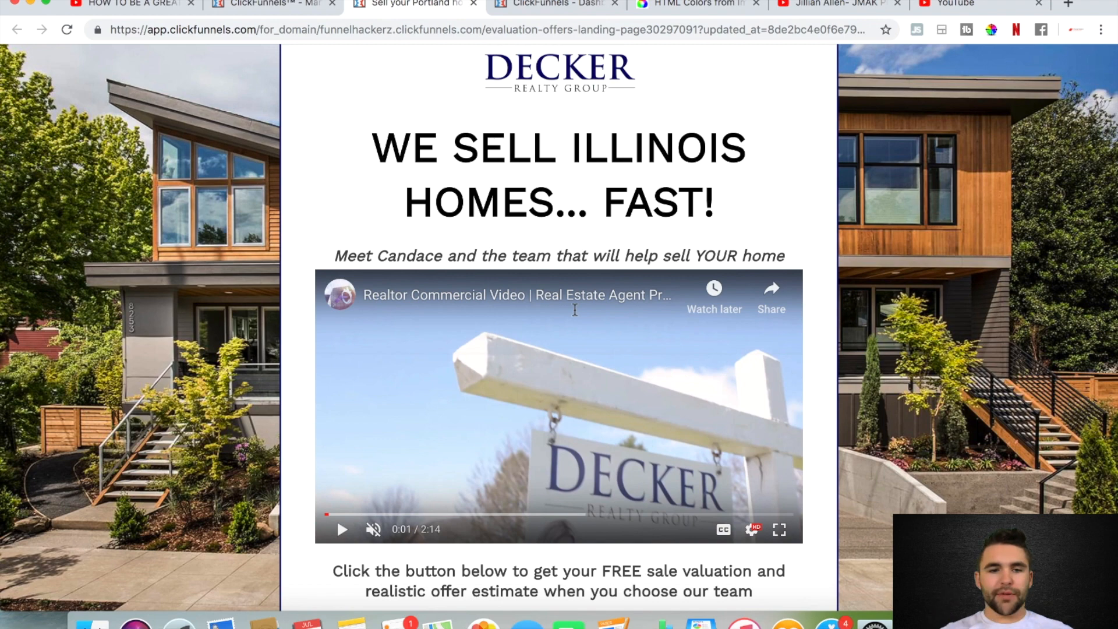
pyautogui.scroll(2, 575, 310)
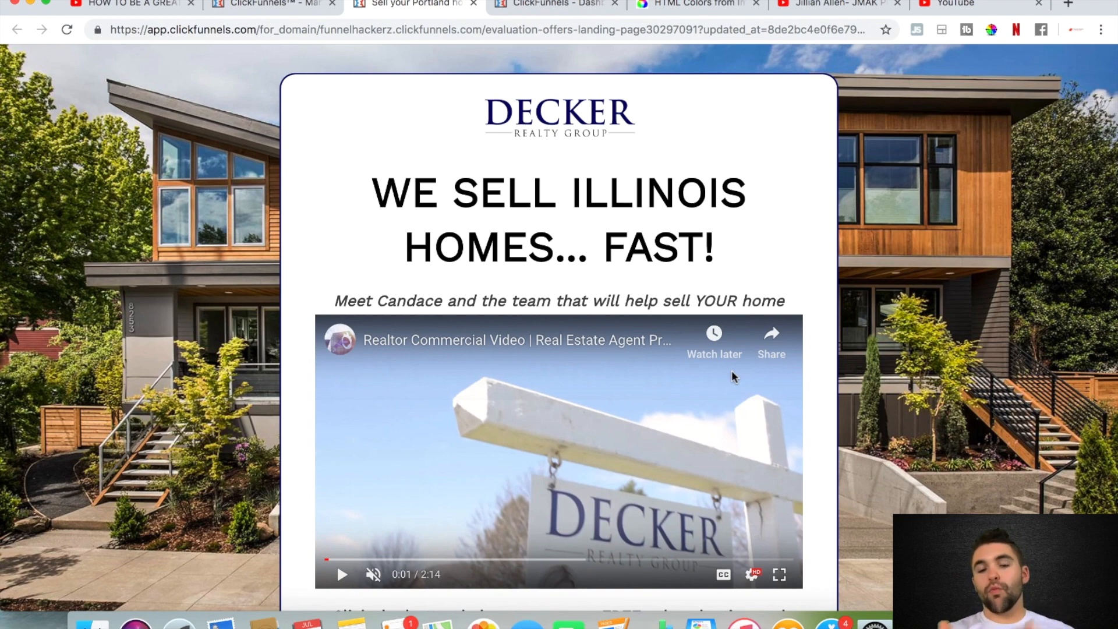
# Skip the embedded realtor commercial video ahead to 0:26 and on to 0:39
pyautogui.scroll(-3, 731, 370)
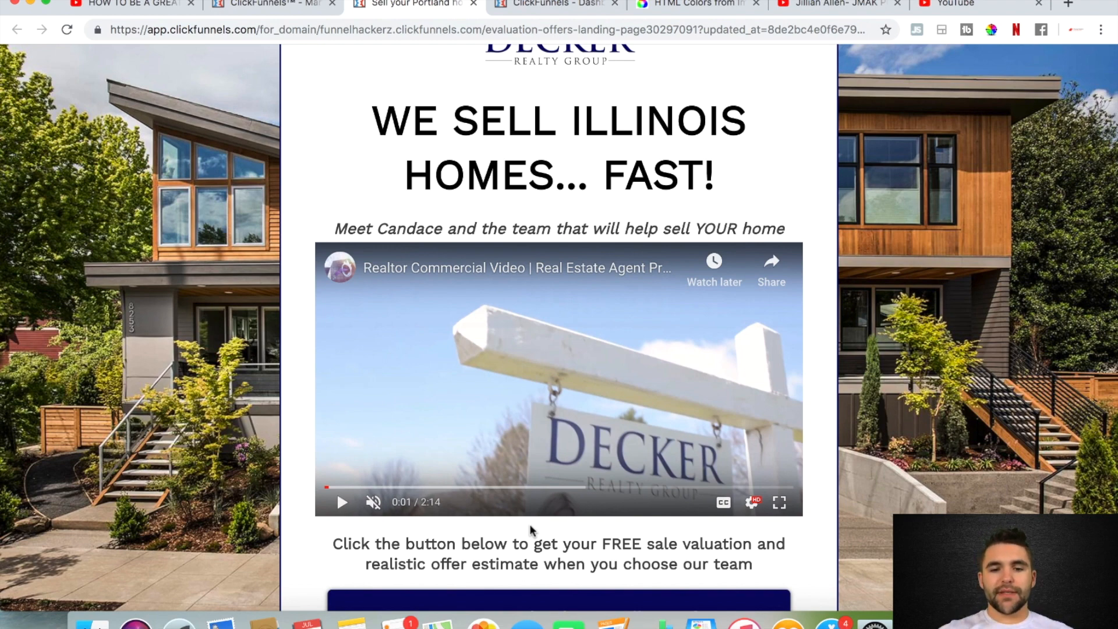
pyautogui.scroll(-3, 529, 526)
pyautogui.click(418, 420)
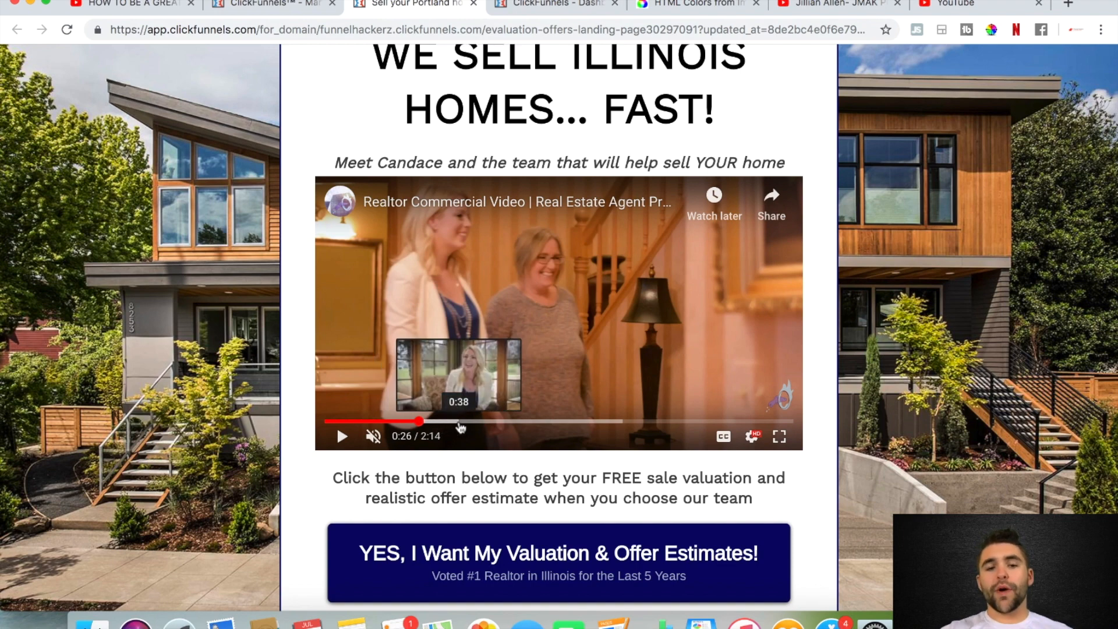
pyautogui.click(465, 421)
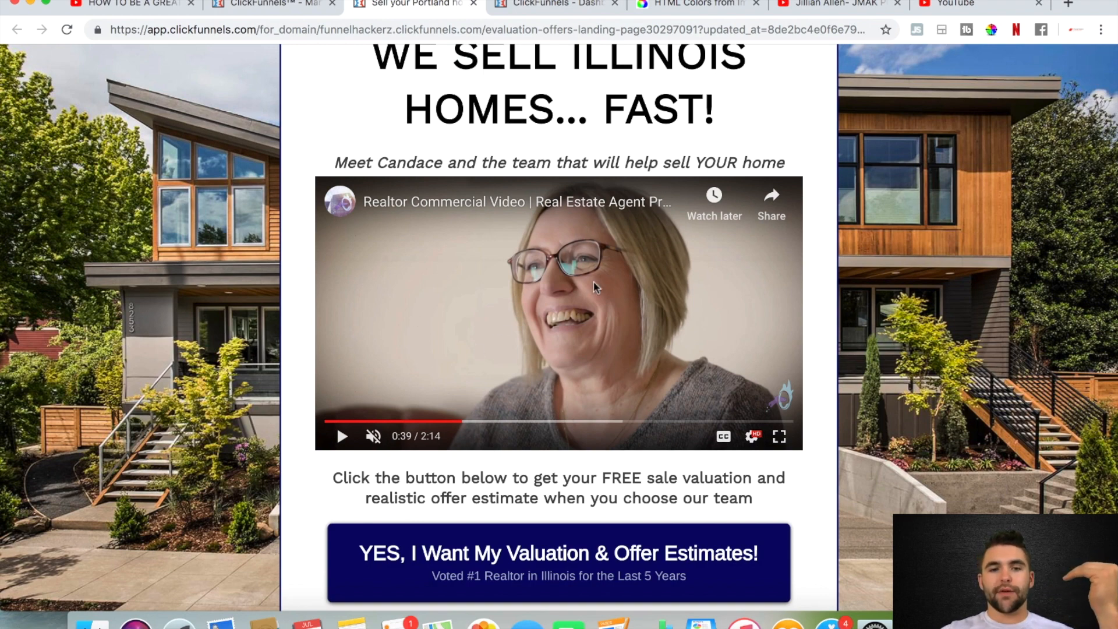
# Examine the sale valuation offer below the video, highlighting the word FREE, along with the call-to-action button and countdown timer
pyautogui.scroll(-3, 500, 309)
pyautogui.scroll(4, 499, 309)
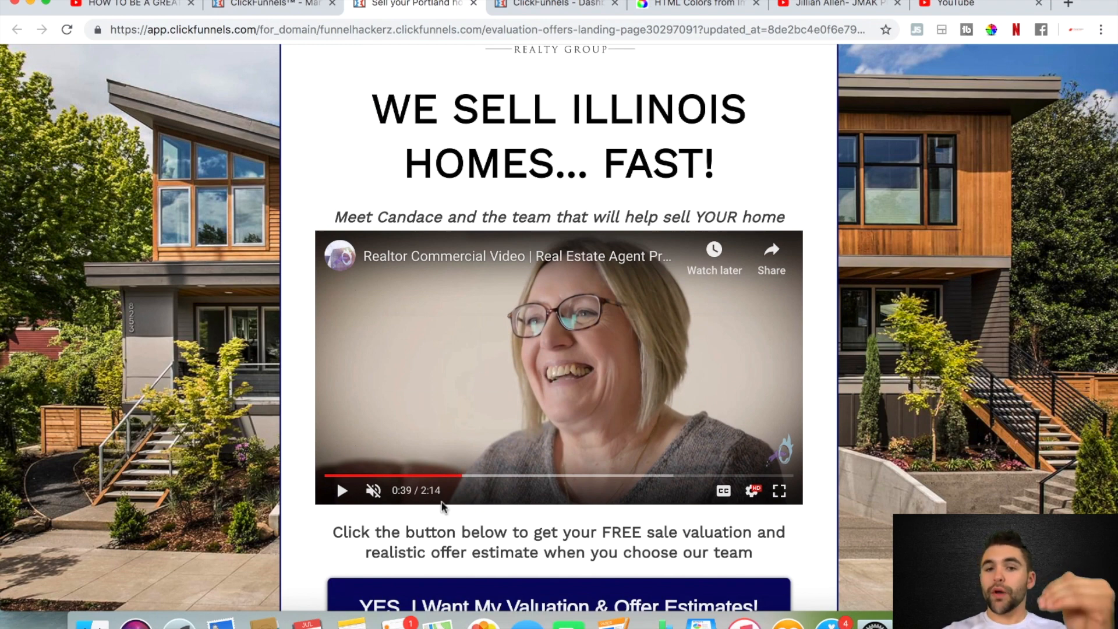
pyautogui.scroll(-1, 471, 403)
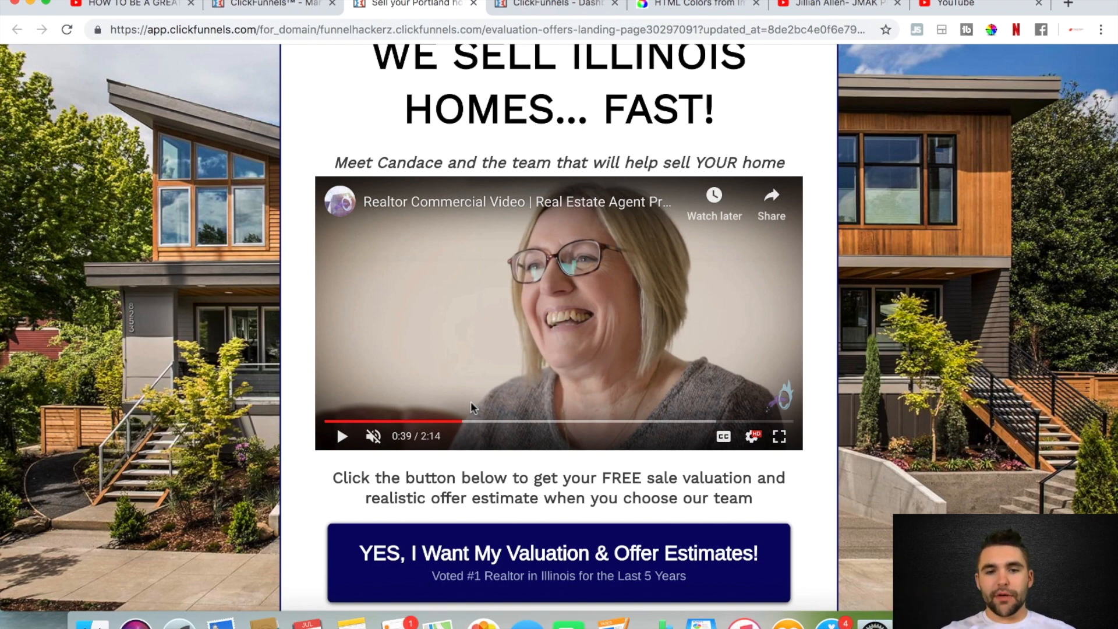
pyautogui.scroll(-2, 470, 400)
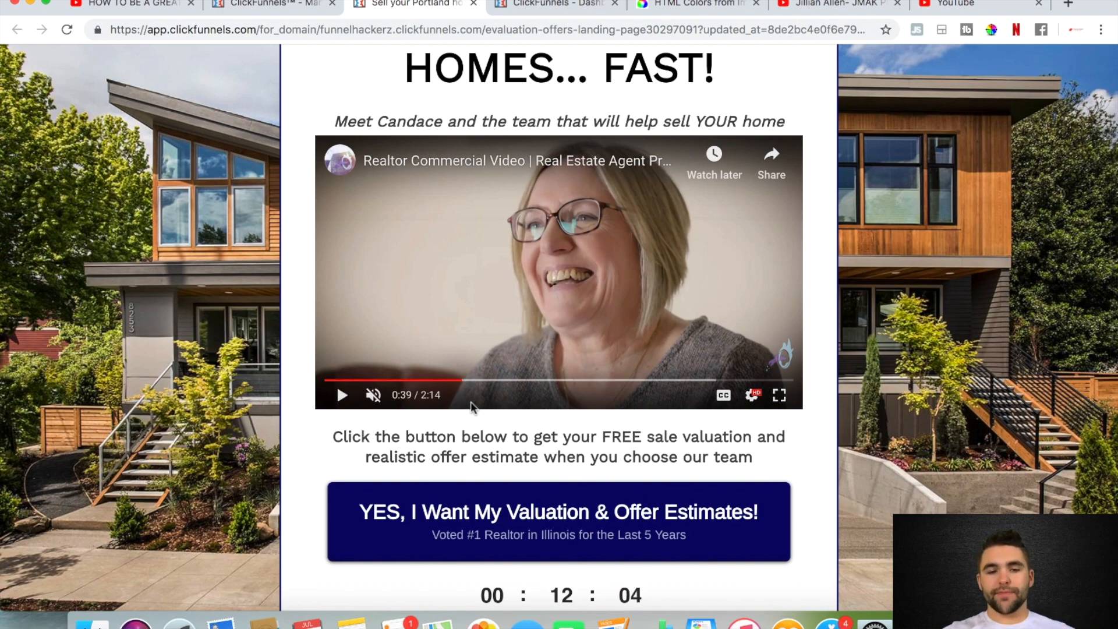
pyautogui.scroll(-1, 517, 421)
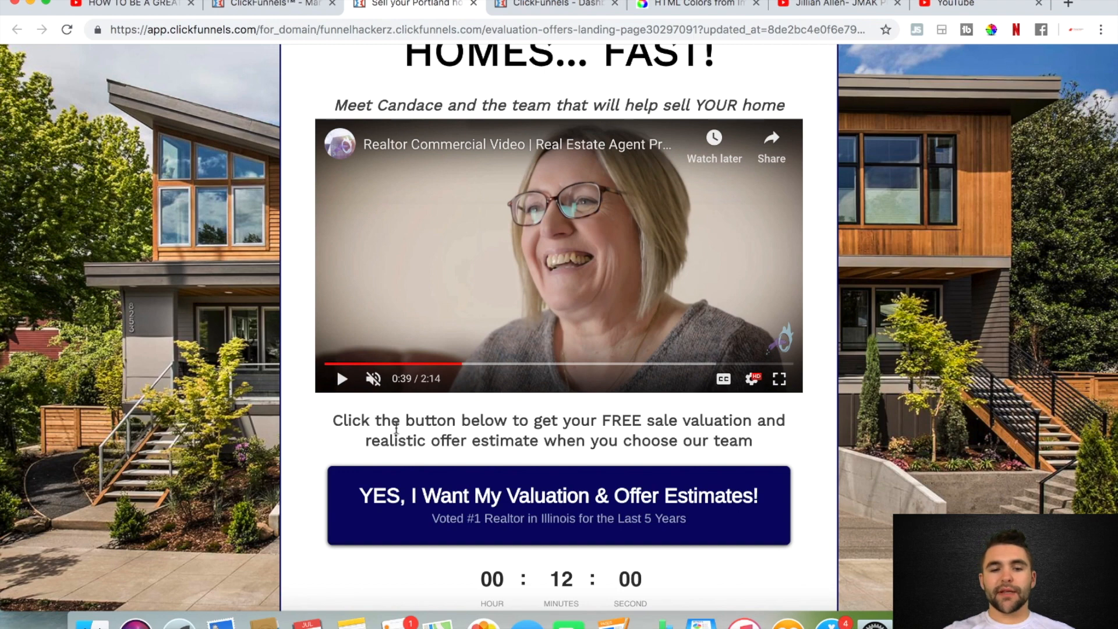
pyautogui.doubleClick(628, 419)
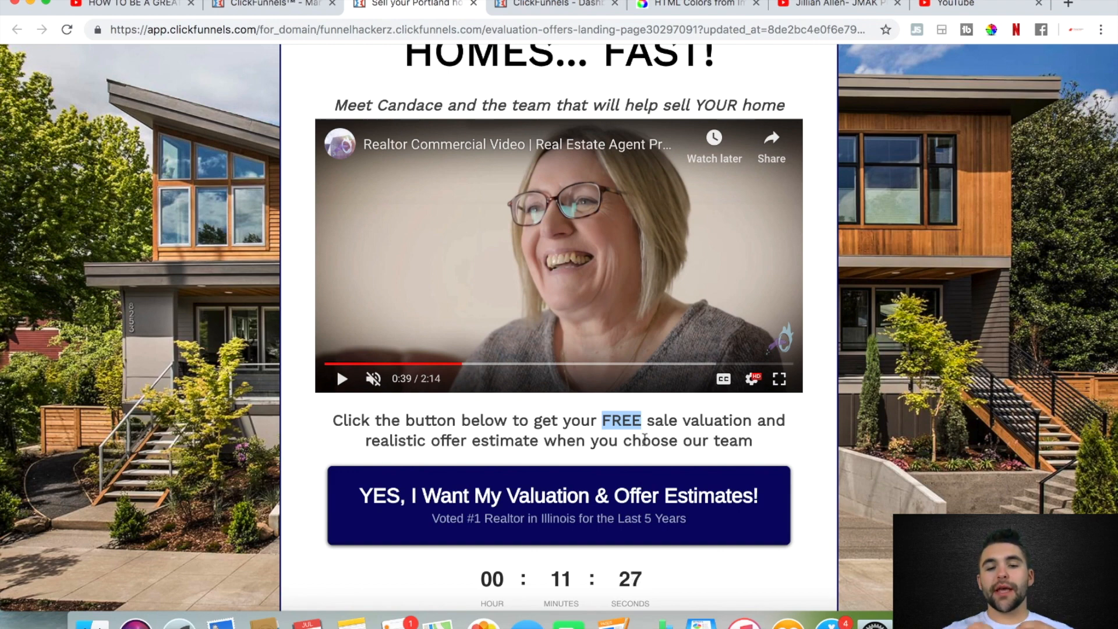
pyautogui.scroll(-2, 645, 437)
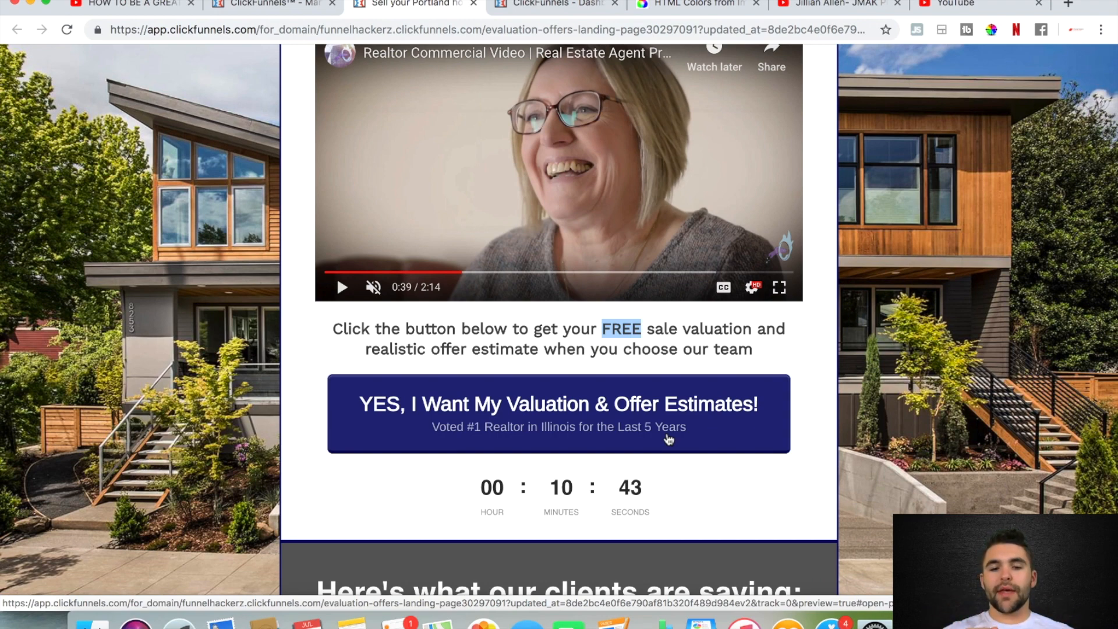
# Examine the landing page's countdown timer, the client testimonials section and the footer links below it
pyautogui.scroll(-2, 668, 440)
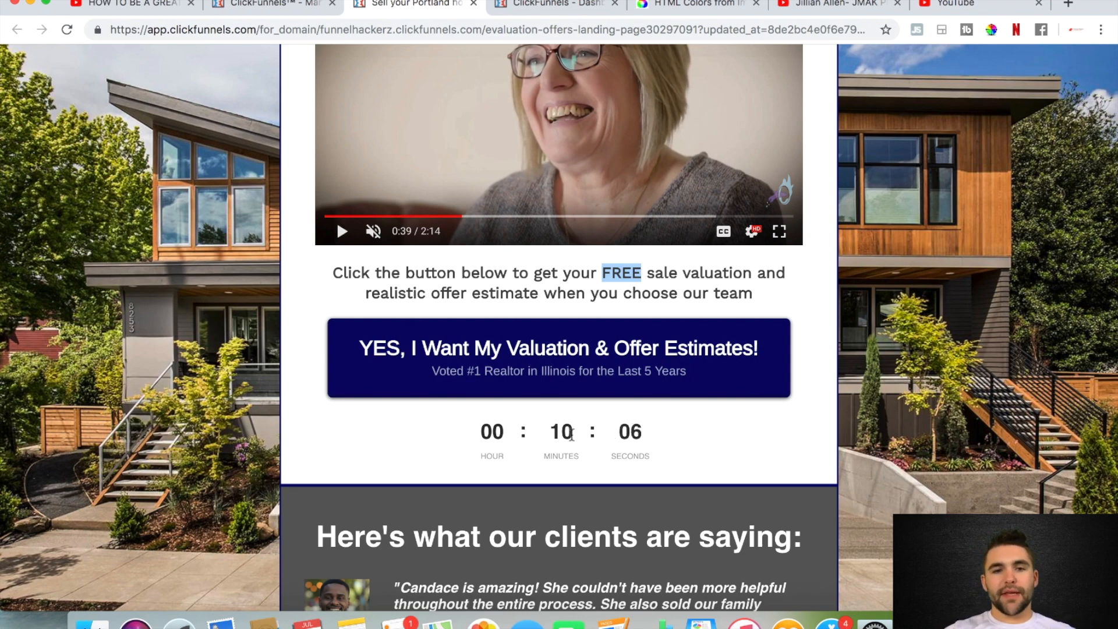
pyautogui.scroll(2, 571, 433)
pyautogui.scroll(-1, 576, 466)
pyautogui.scroll(-3, 580, 483)
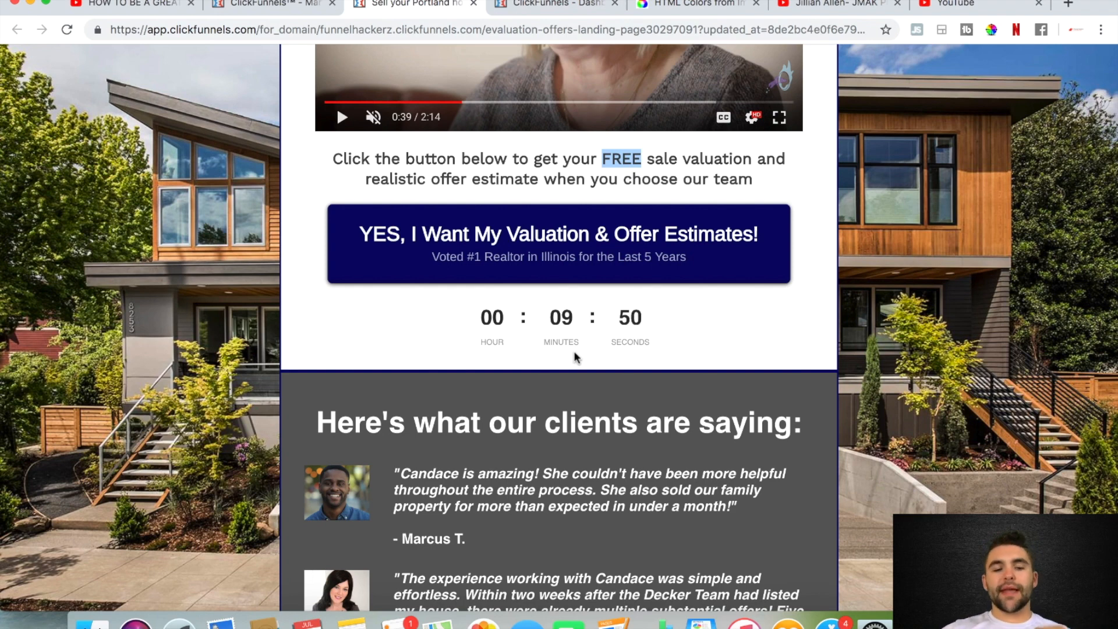
pyautogui.scroll(-6, 575, 355)
pyautogui.scroll(-1, 408, 211)
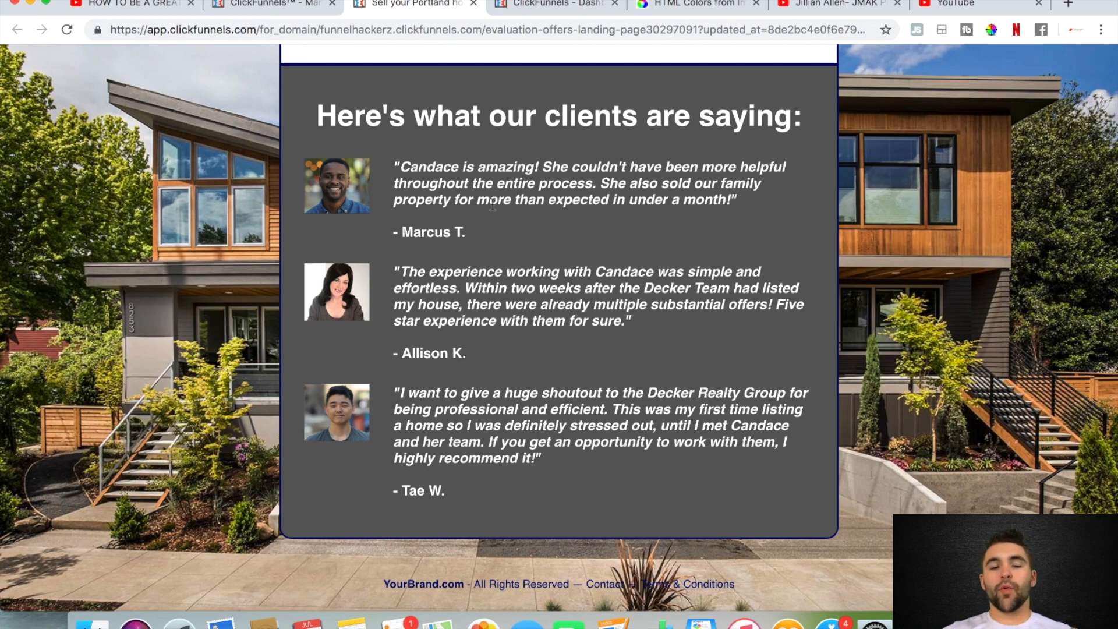
pyautogui.scroll(-1, 492, 205)
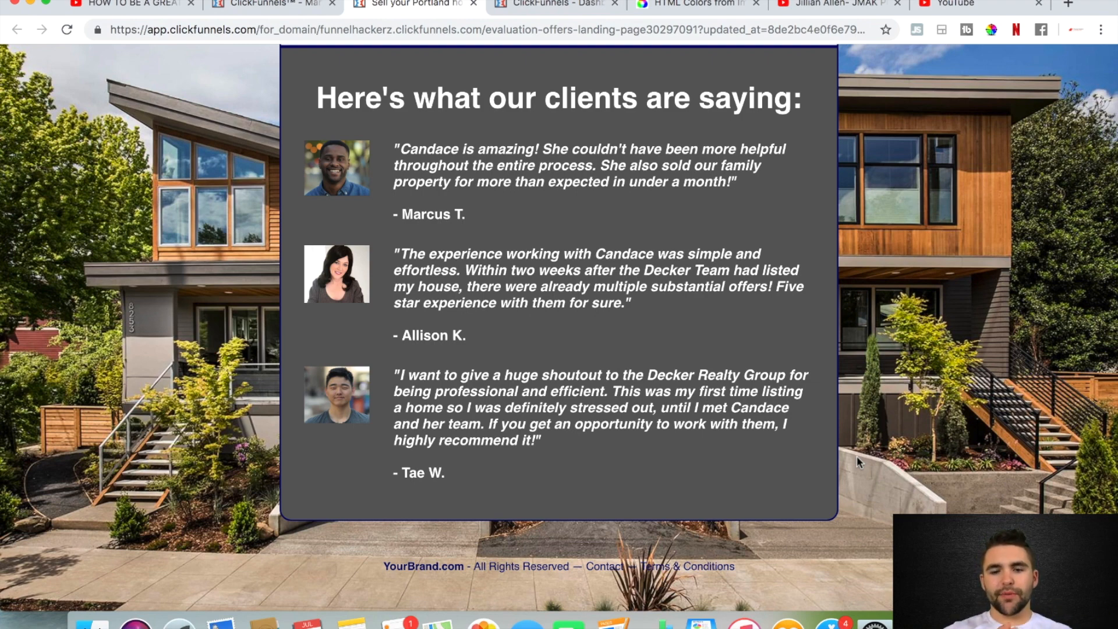
# Return to the landing page's headline and bring up the free valuation exit pop-up, highlighting the word FREE in its heading
pyautogui.scroll(10, 857, 462)
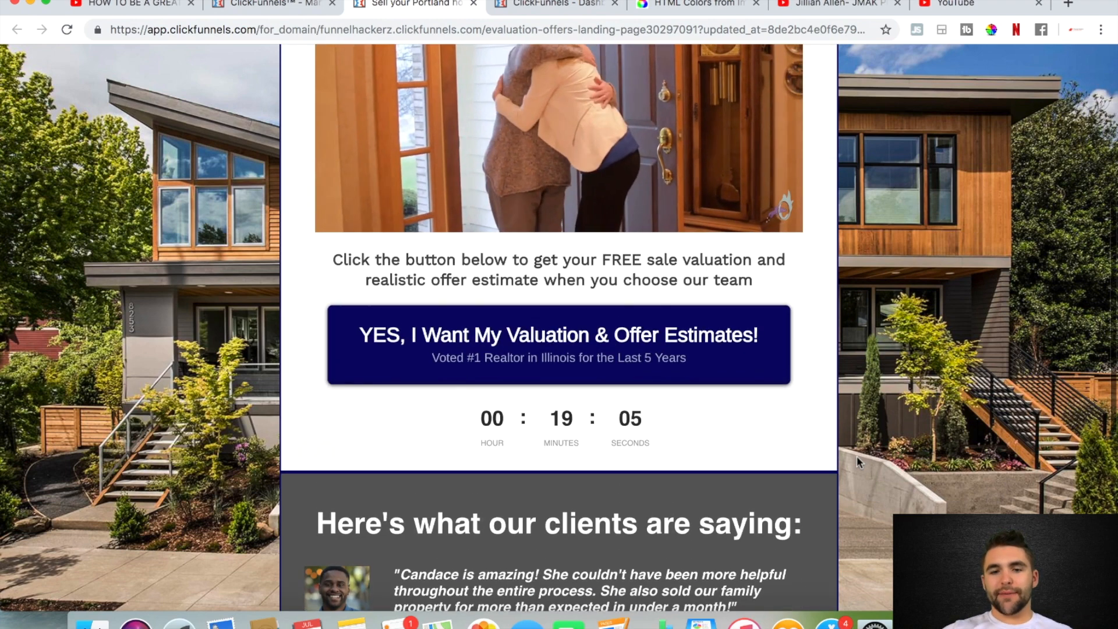
pyautogui.scroll(2, 857, 460)
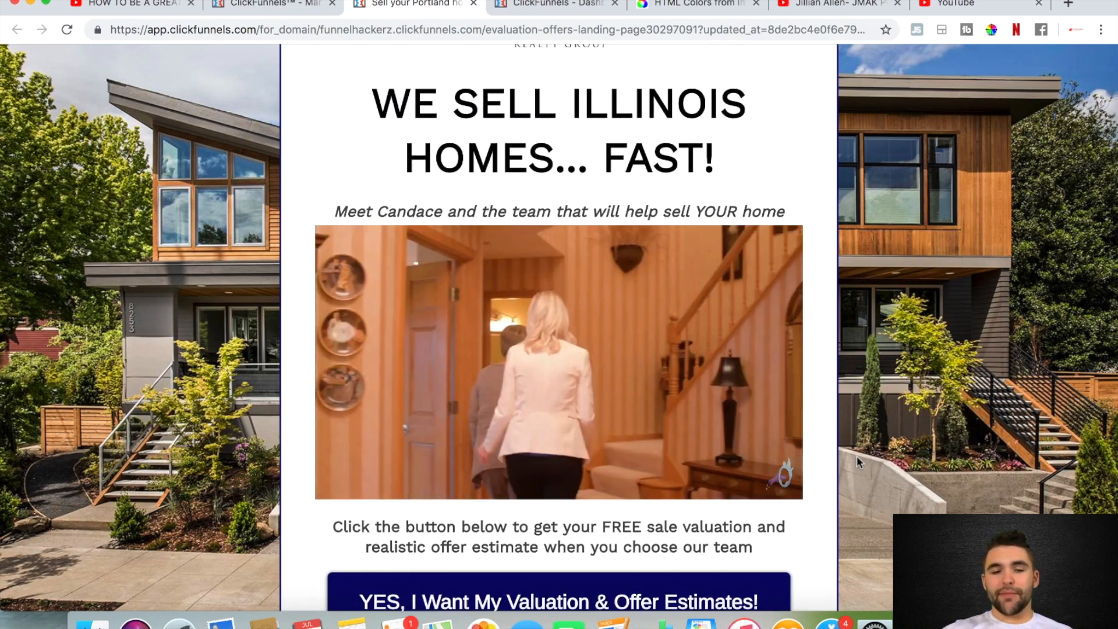
pyautogui.scroll(3, 857, 460)
pyautogui.scroll(-3, 857, 460)
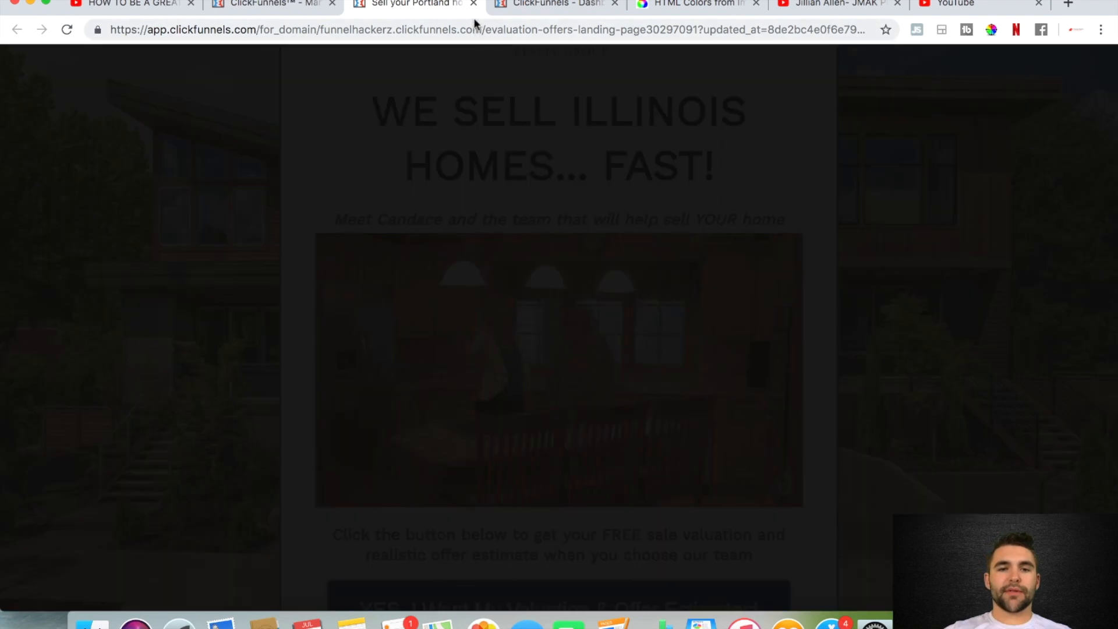
pyautogui.moveTo(475, 5)
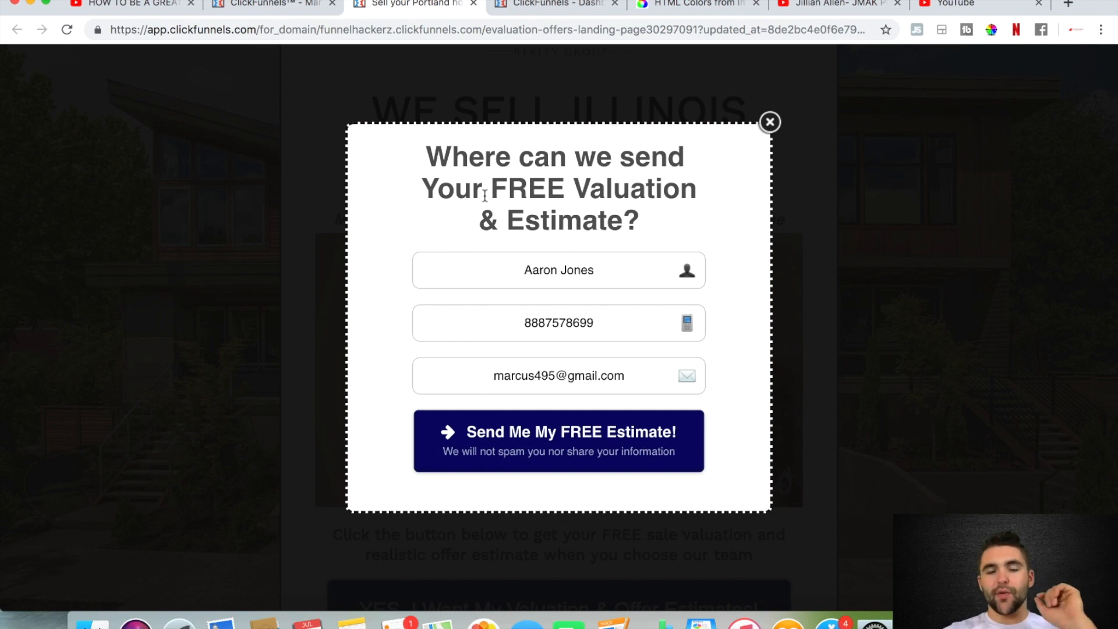
pyautogui.moveTo(566, 189); pyautogui.dragTo(494, 190)
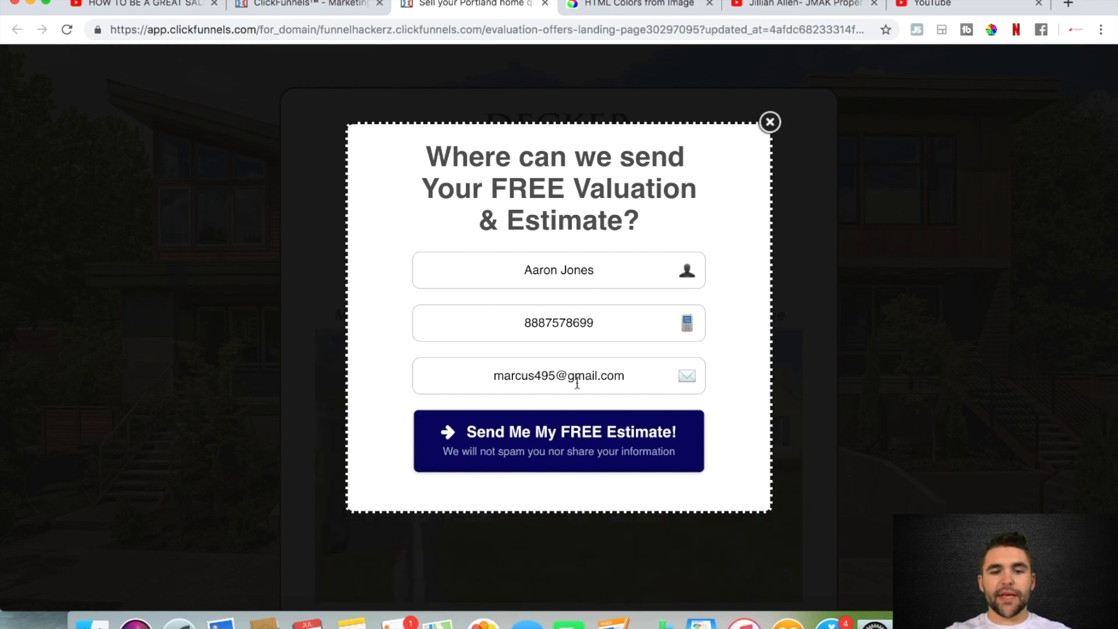
# Submit the pop-up's filled-in contact form and examine the thank-you page, including the broker's profile and the call-today offer
pyautogui.click(553, 452)
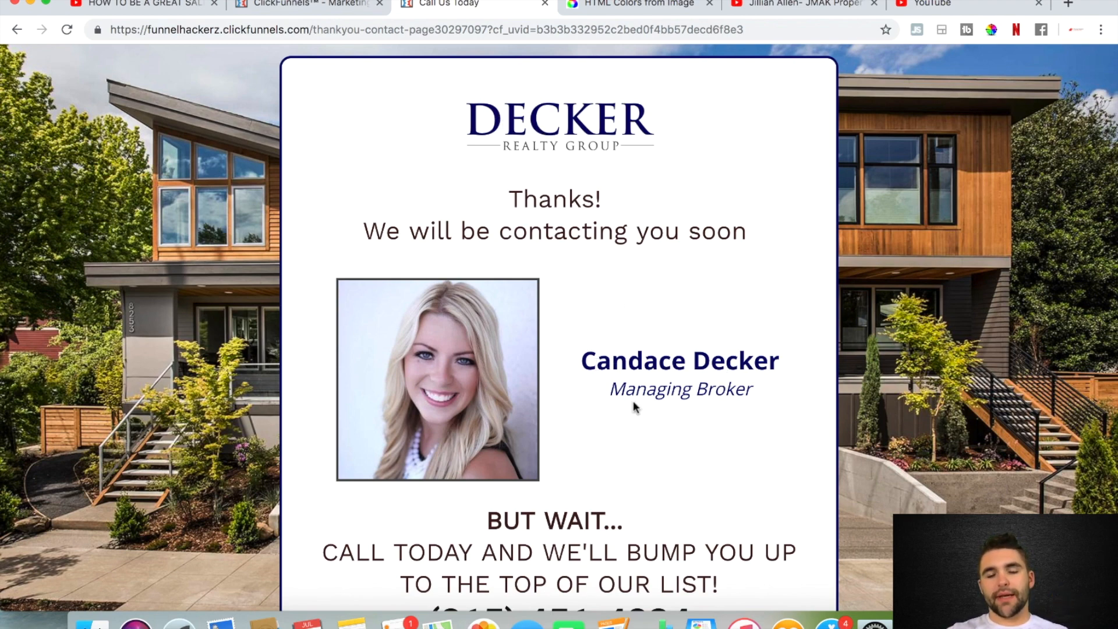
pyautogui.scroll(-1, 664, 406)
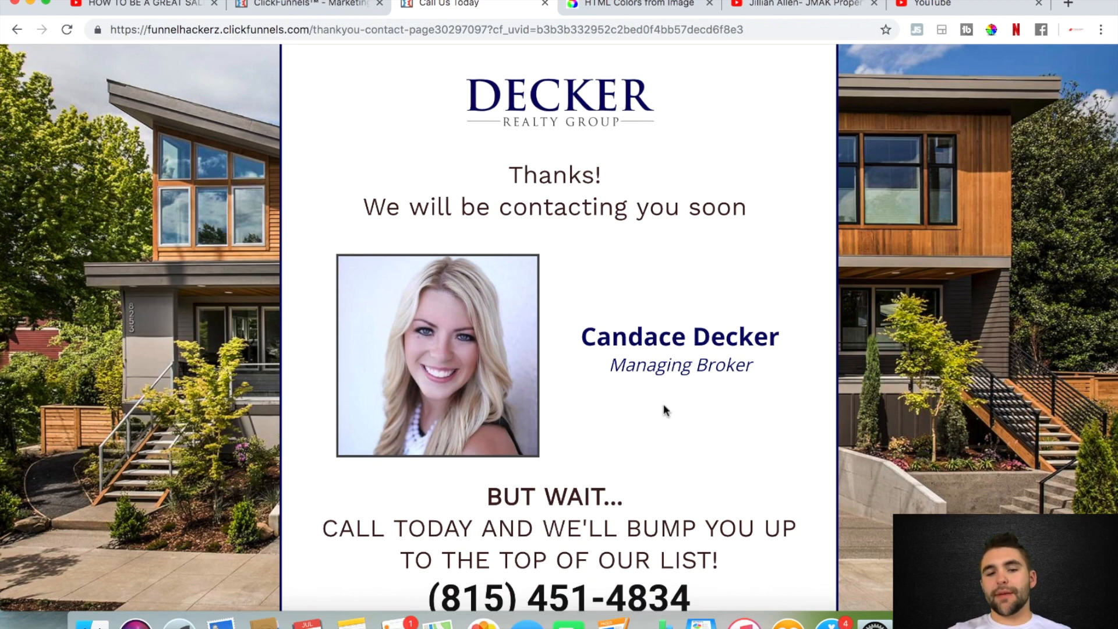
pyautogui.scroll(-2, 663, 404)
pyautogui.scroll(4, 664, 412)
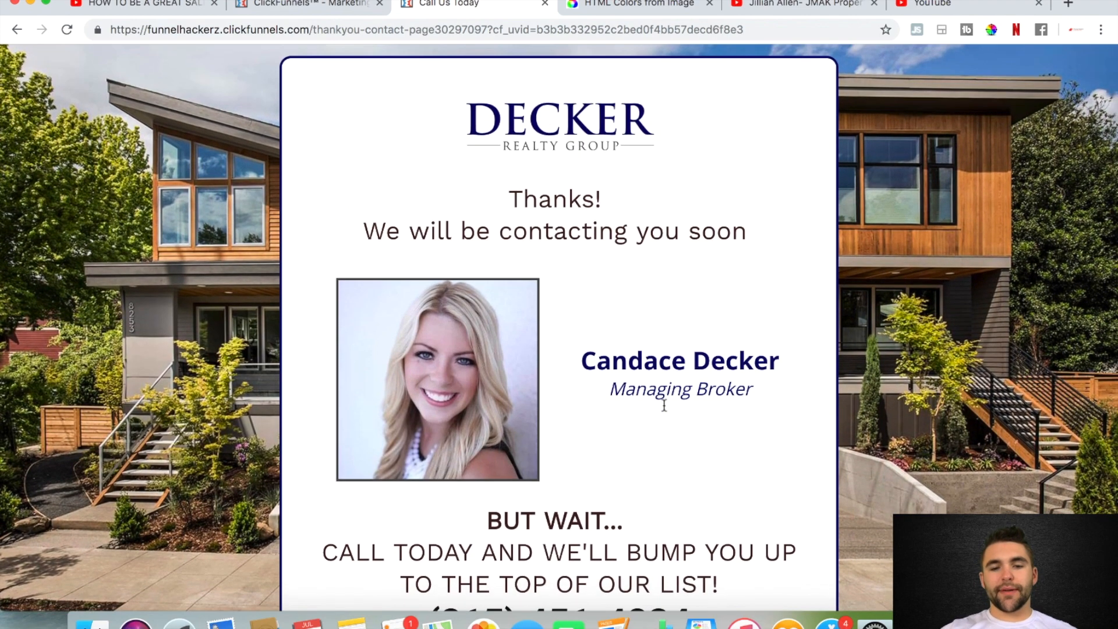
pyautogui.scroll(-2, 661, 400)
pyautogui.scroll(-2, 664, 405)
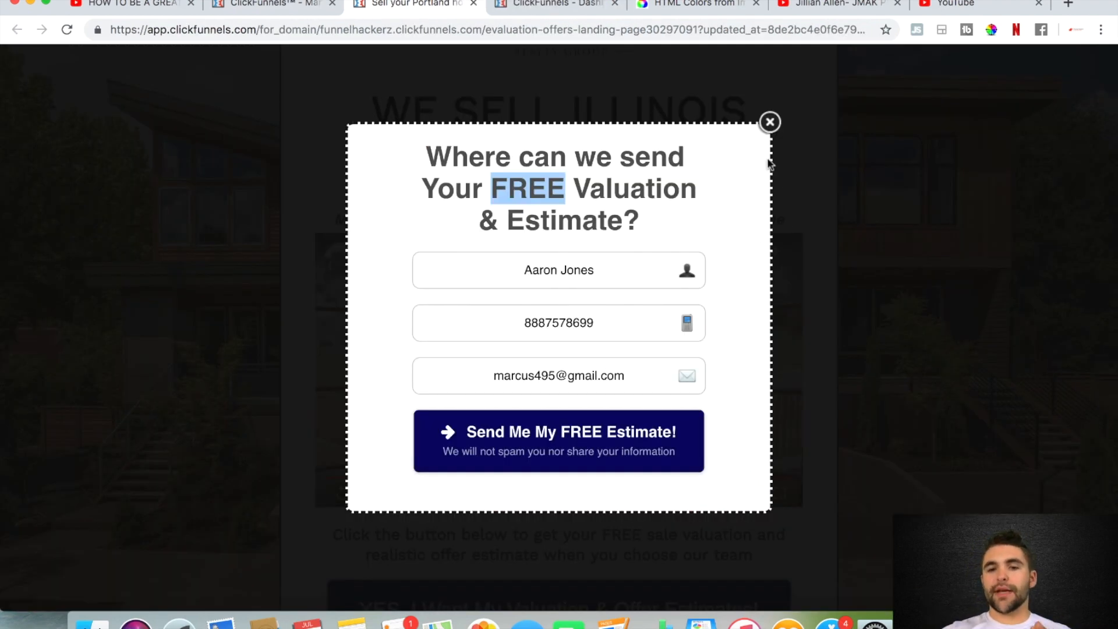
# Close the free valuation pop-up on the landing page and review the video, call-to-action button and countdown timer behind it
pyautogui.click(768, 130)
pyautogui.scroll(-8, 768, 130)
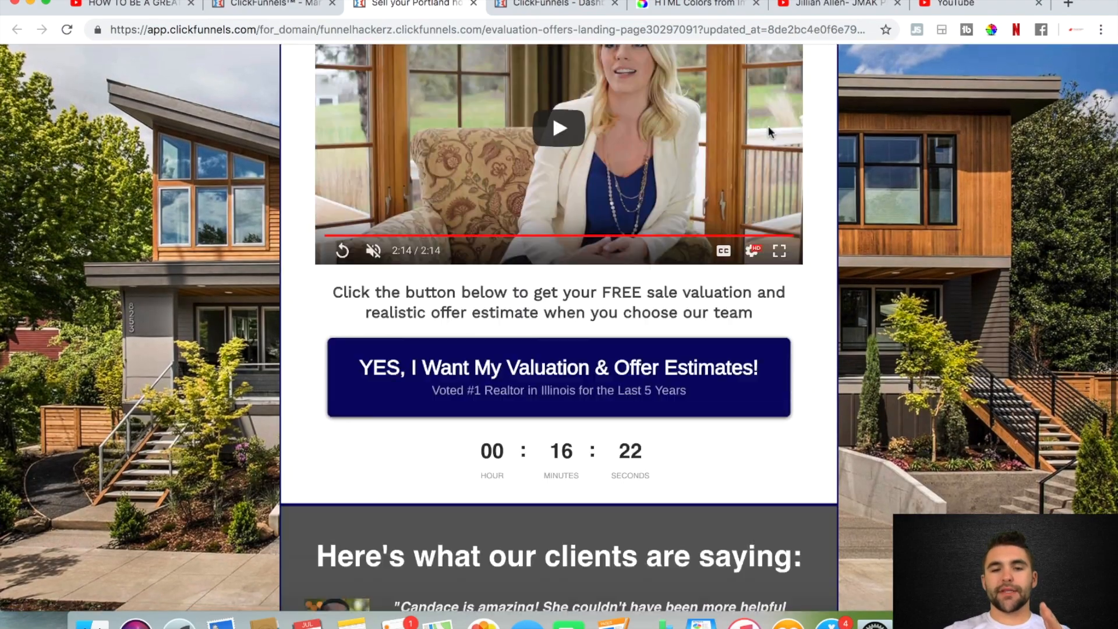
pyautogui.scroll(10, 768, 131)
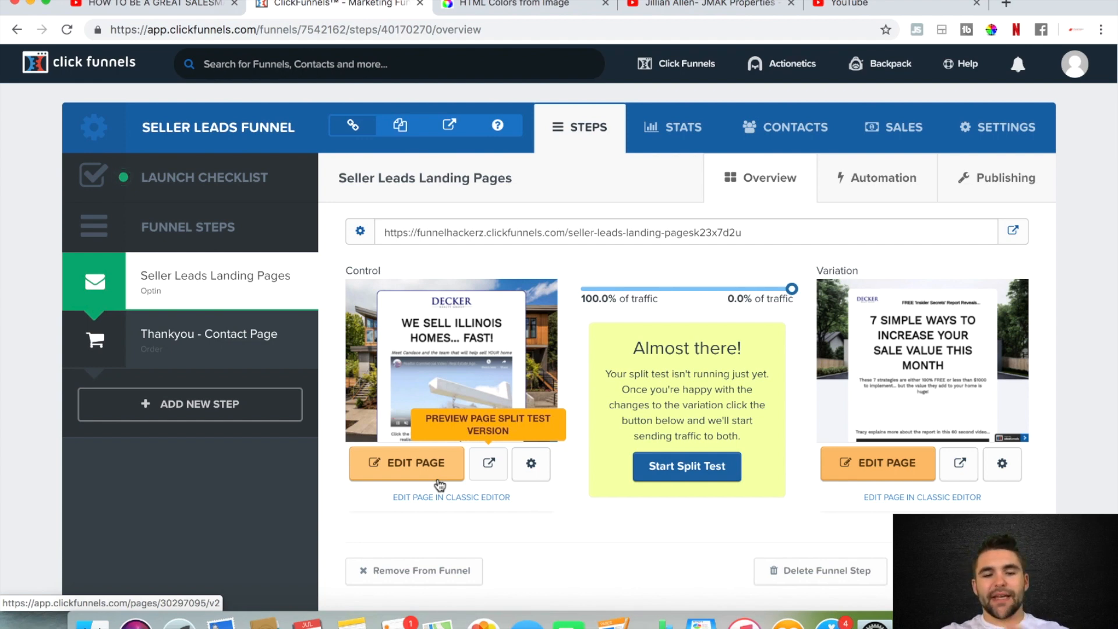
# Open the control version of the Seller Leads landing page in the page editor and look over its layout
pyautogui.click(430, 465)
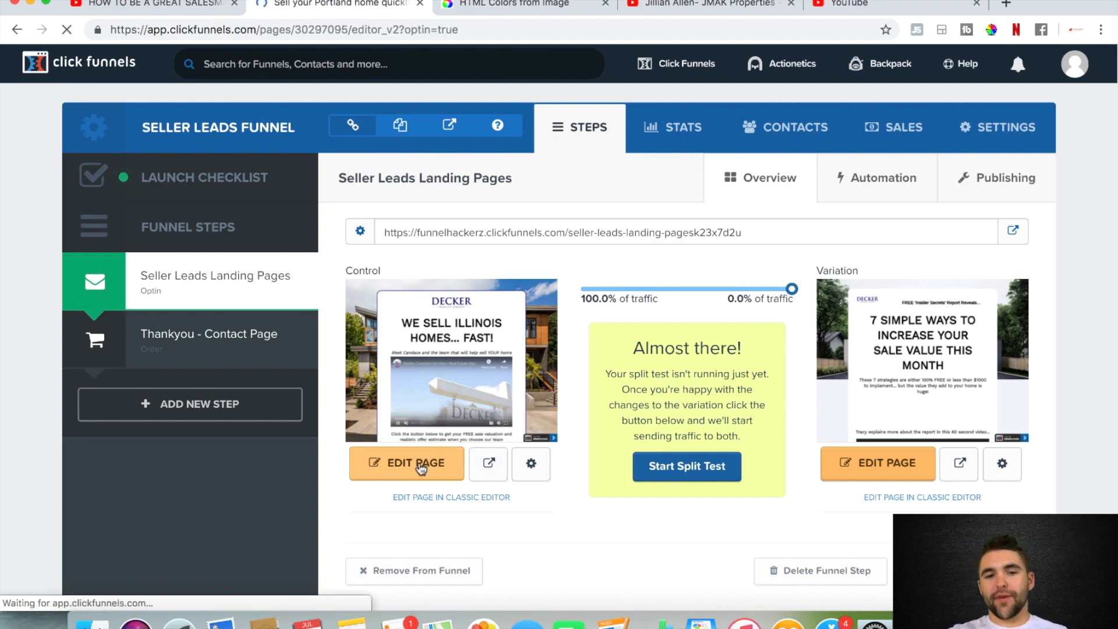
pyautogui.scroll(2, 409, 433)
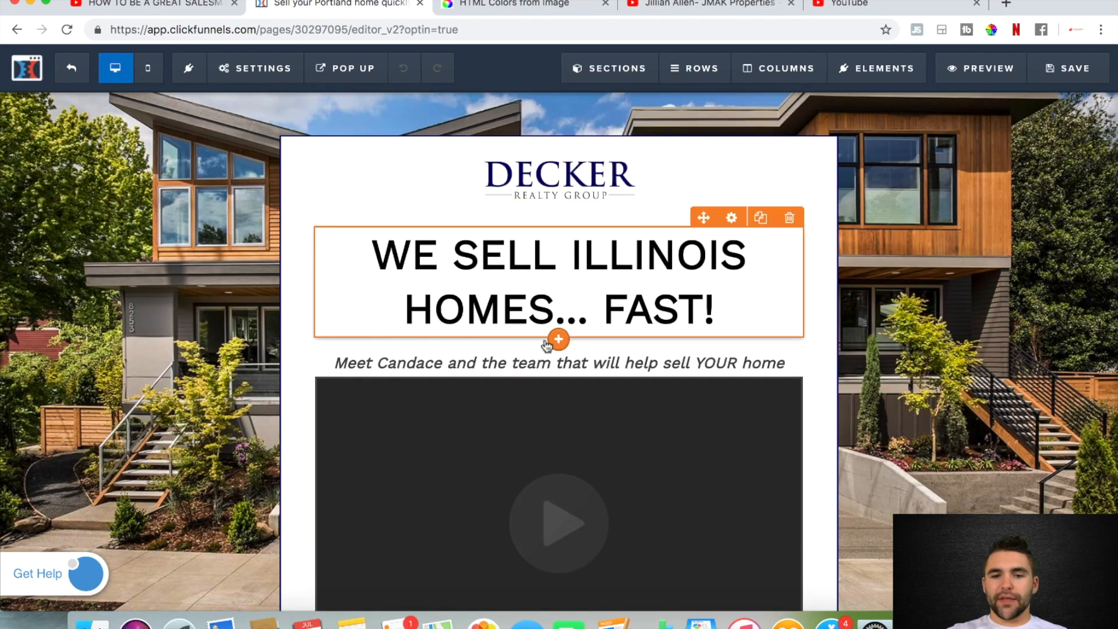
pyautogui.scroll(-4, 546, 346)
pyautogui.scroll(4, 581, 477)
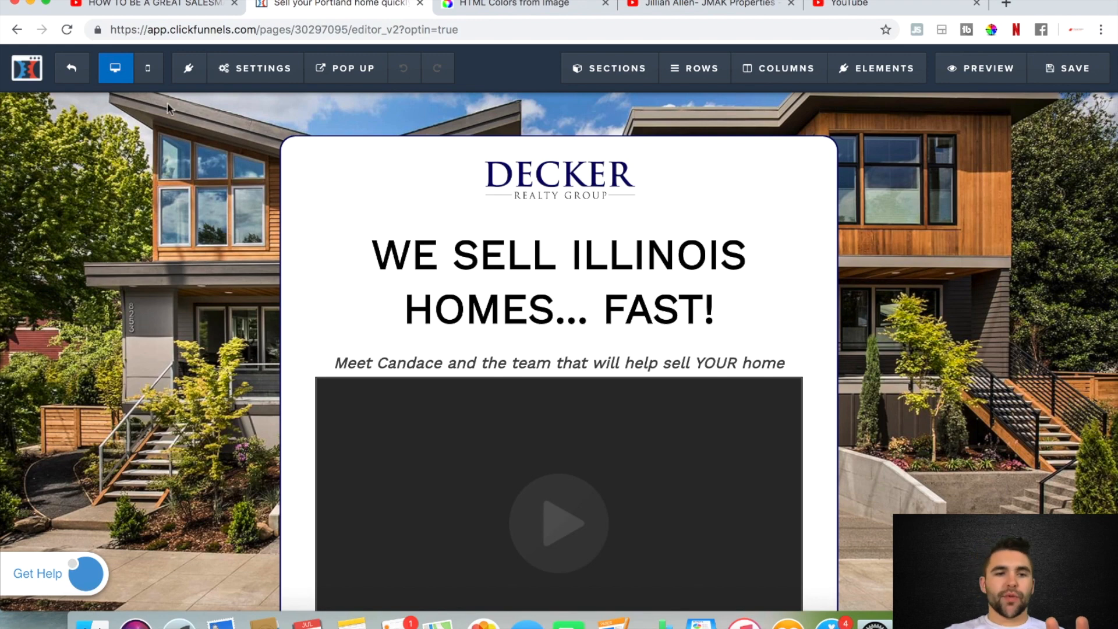
# Upload a photo of a modern house at sunset and set it as the page's background image
pyautogui.click(256, 76)
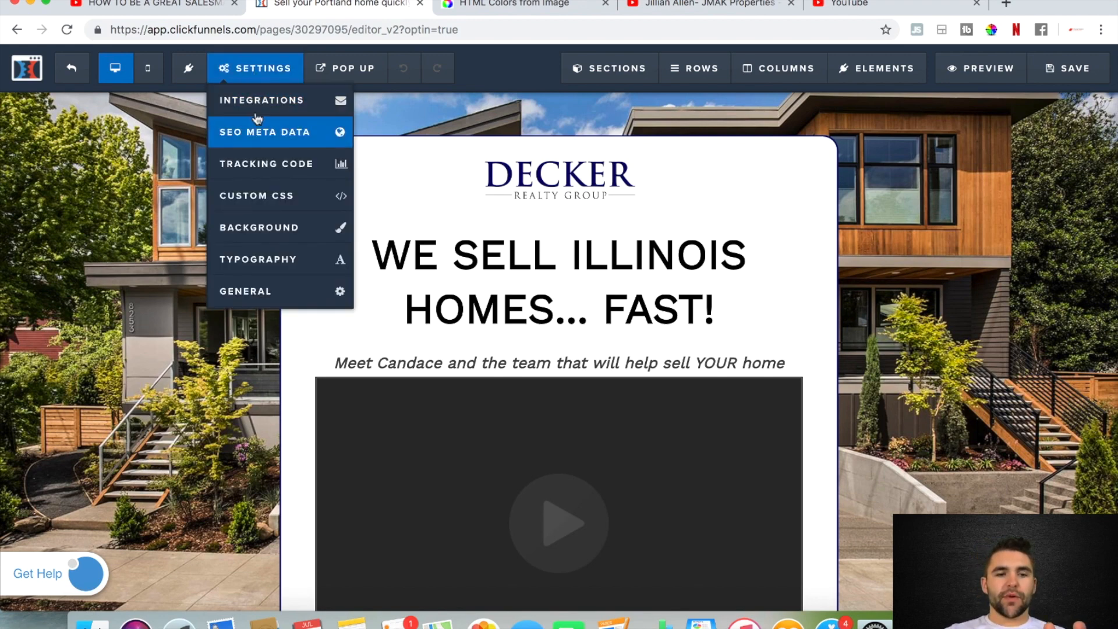
pyautogui.click(261, 233)
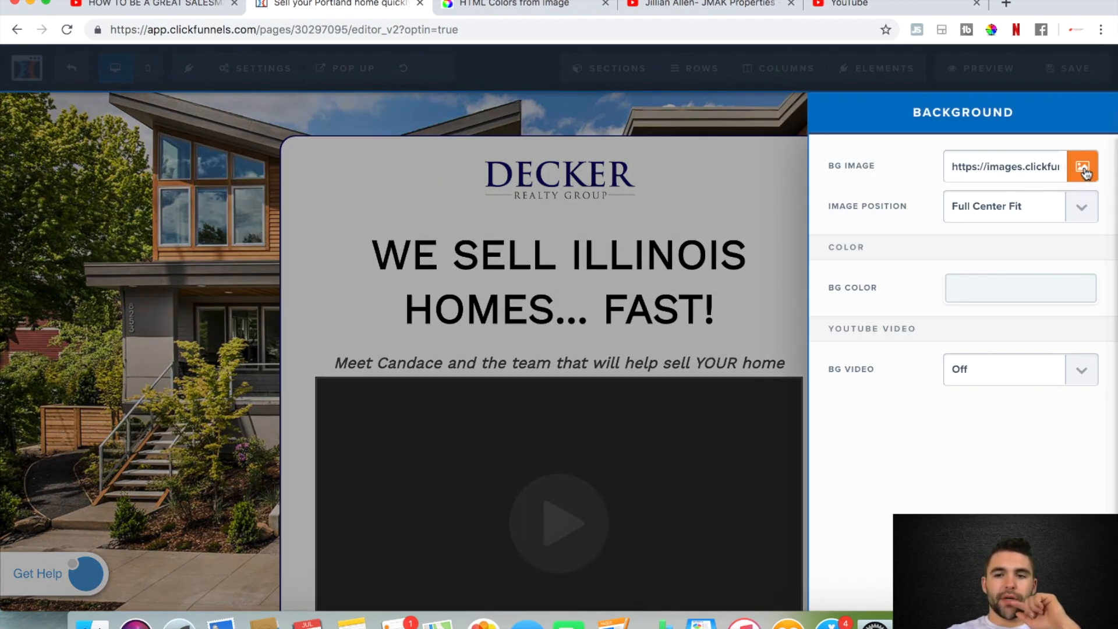
pyautogui.click(1083, 170)
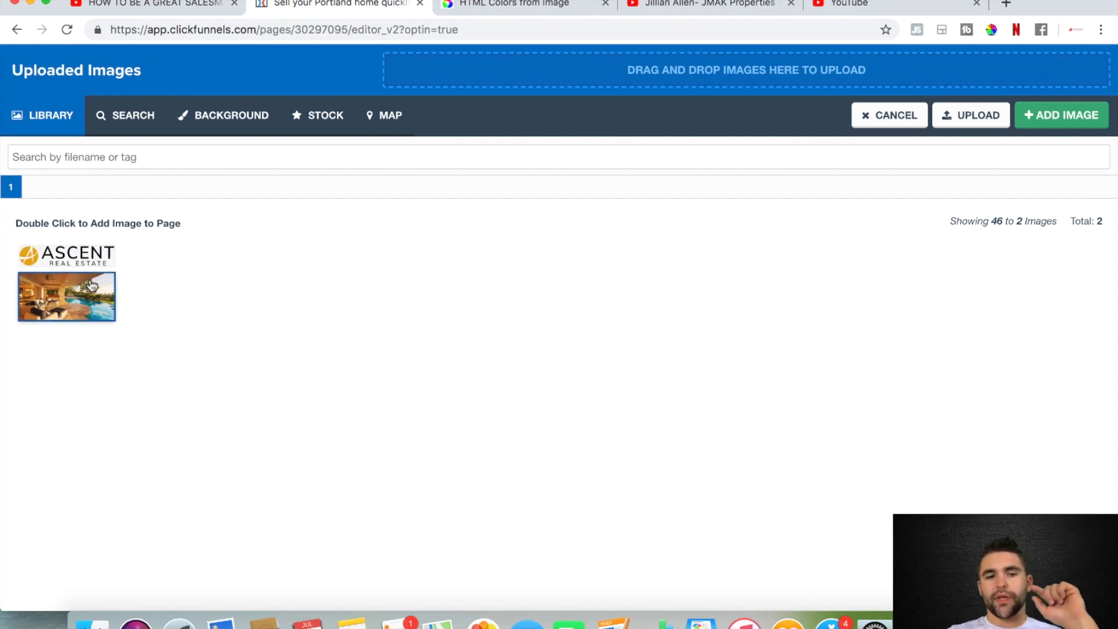
pyautogui.click(731, 70)
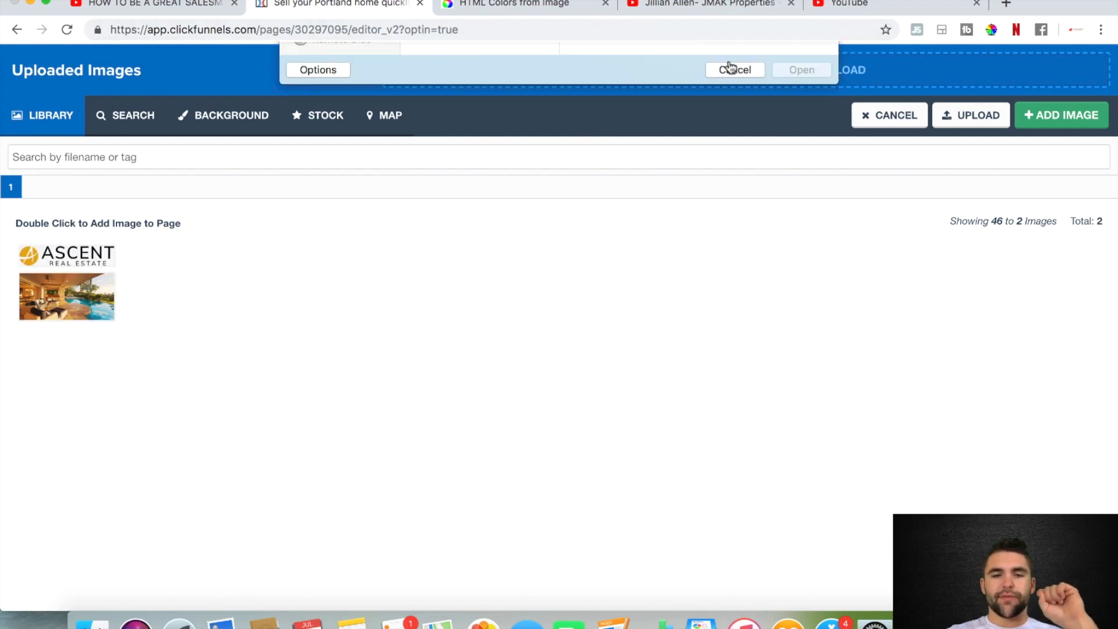
pyautogui.doubleClick(462, 149)
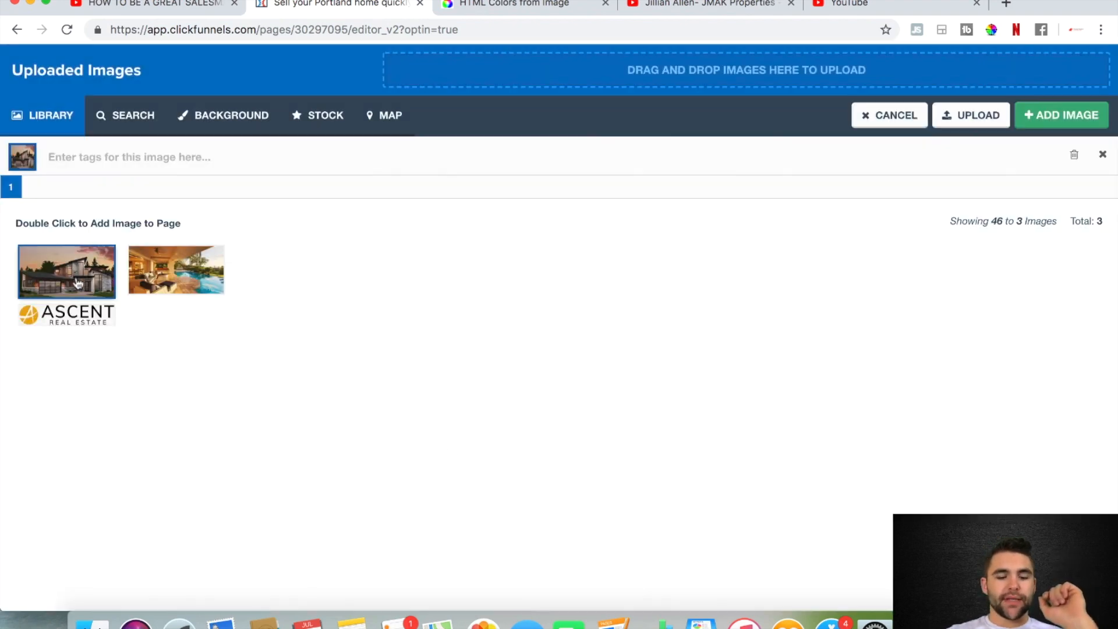
pyautogui.doubleClick(77, 283)
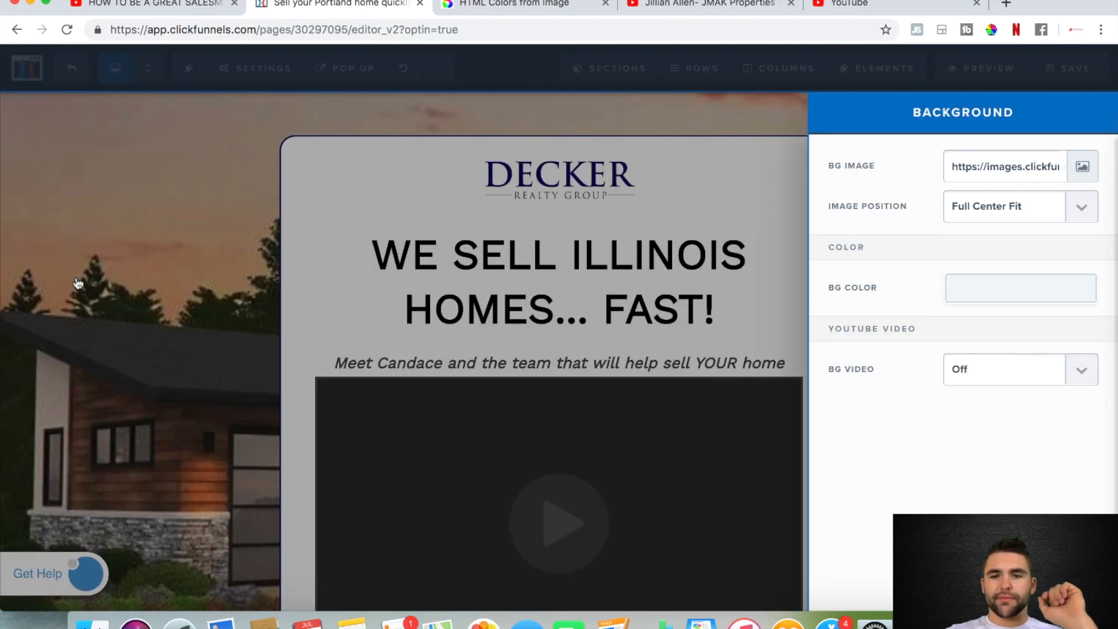
pyautogui.click(105, 291)
# Review the page against its new background and save it
pyautogui.scroll(-1, 968, 408)
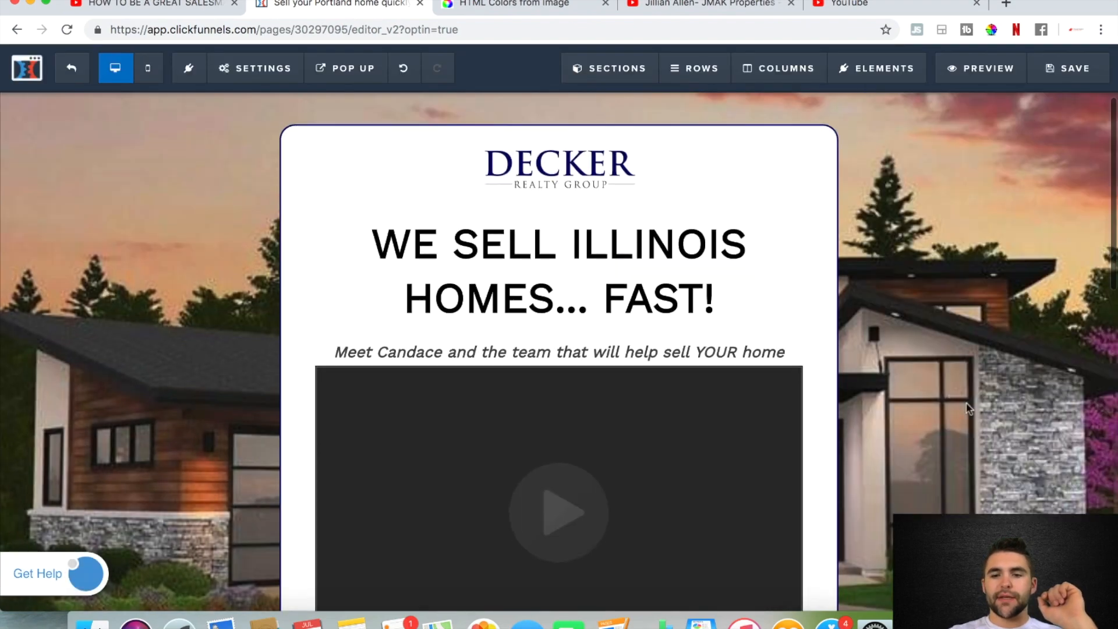
pyautogui.scroll(-10, 968, 407)
pyautogui.scroll(12, 916, 350)
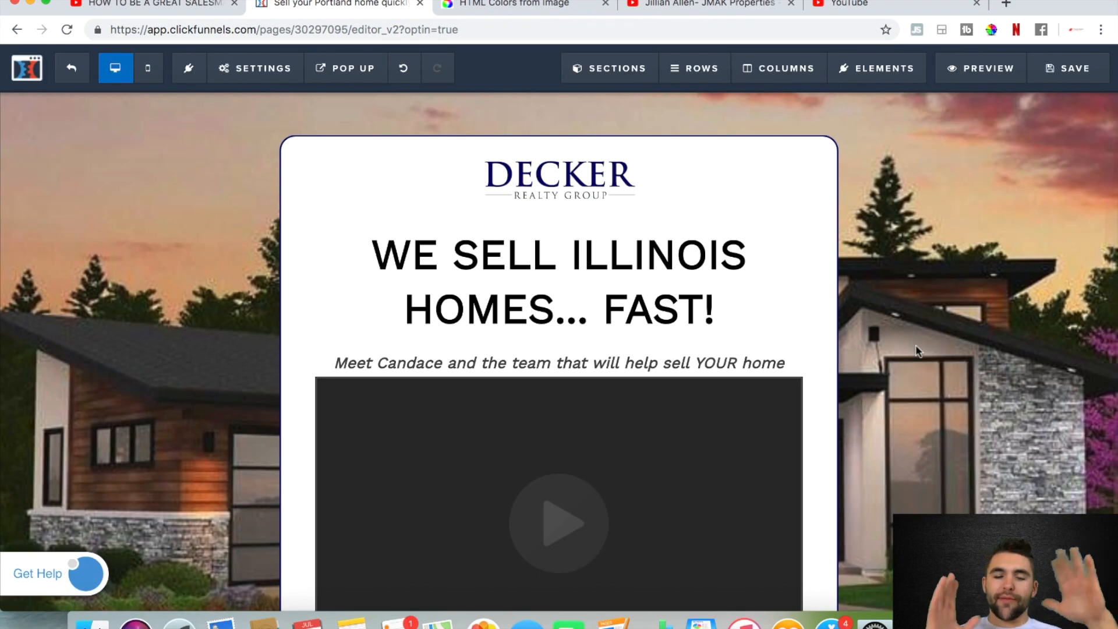
pyautogui.click(1056, 77)
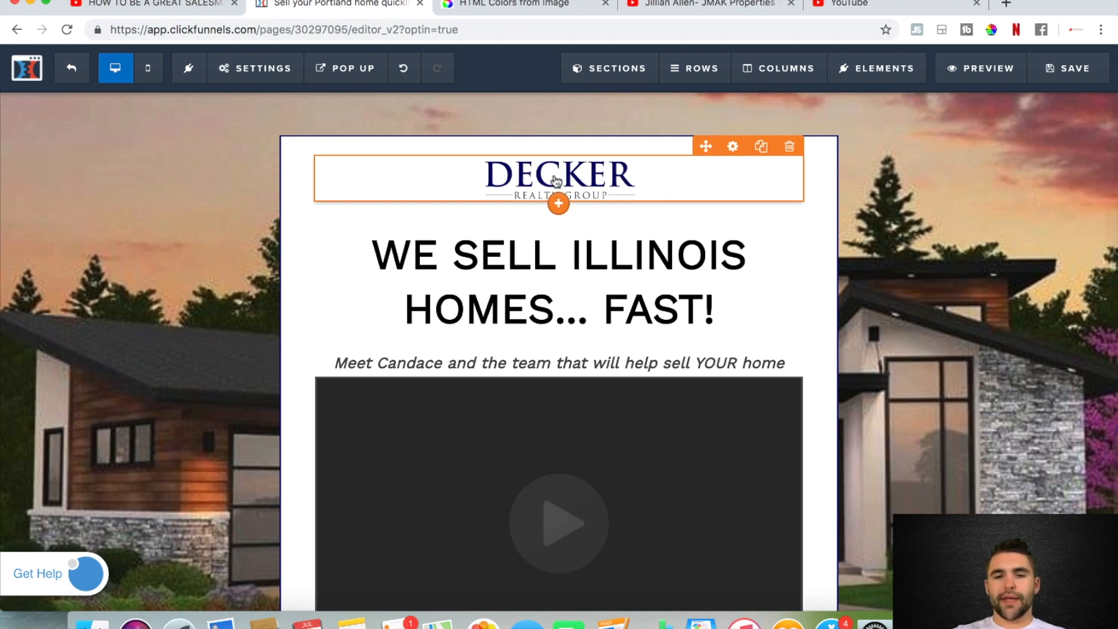
# Replace the Decker Realty Group logo above the headline with the Ascent Real Estate logo from the image library
pyautogui.click(733, 147)
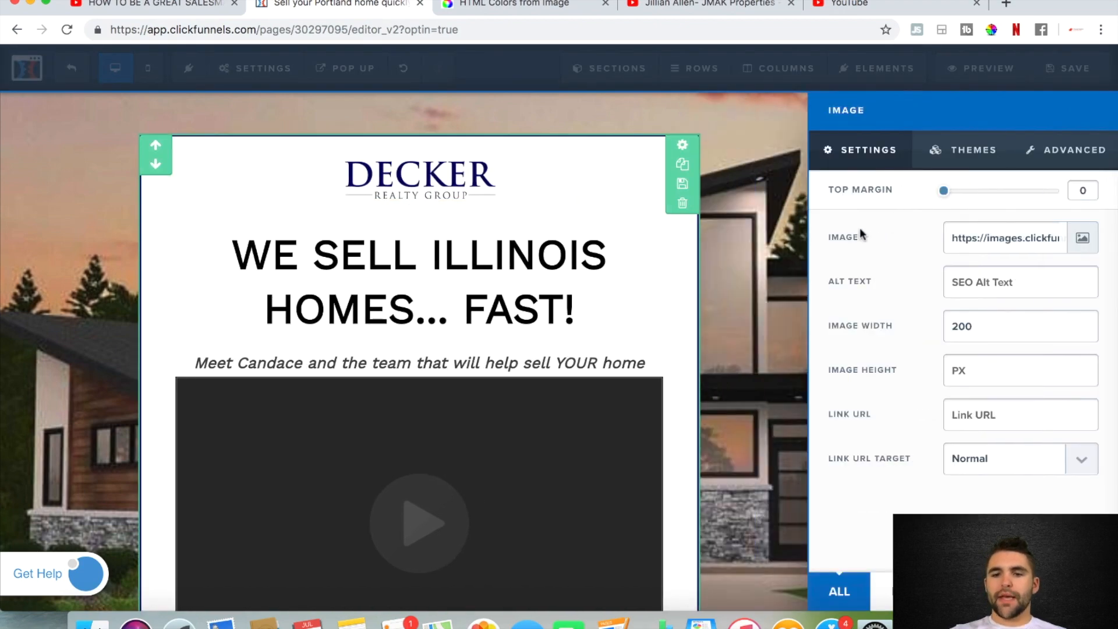
pyautogui.click(1083, 245)
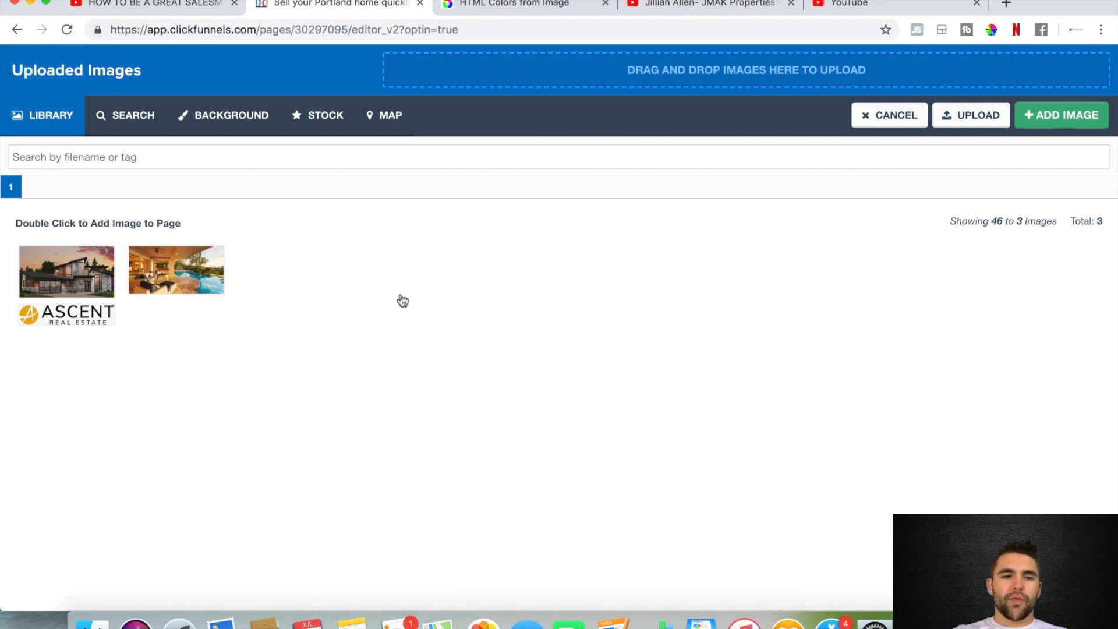
pyautogui.click(78, 320)
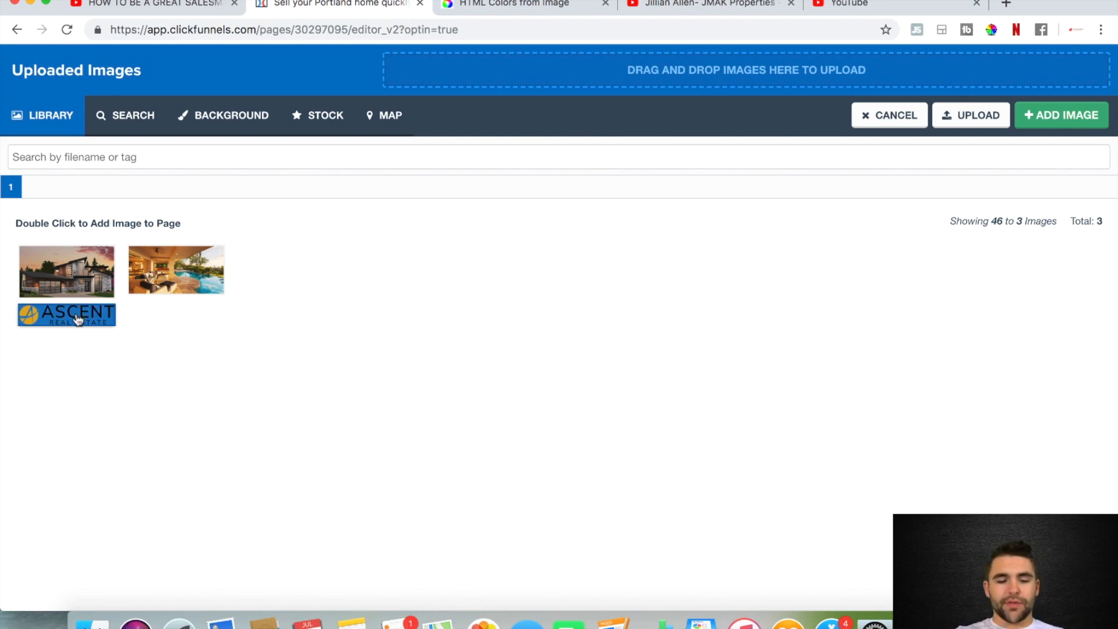
pyautogui.doubleClick(78, 319)
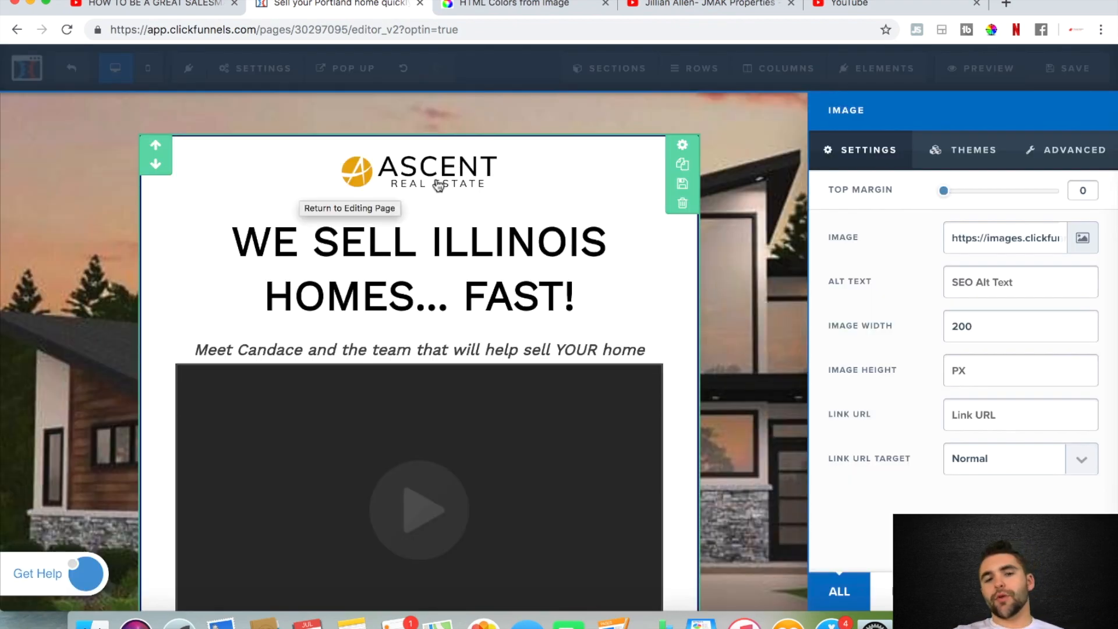
# Try an image width of 150 for the Ascent logo, replacing it with 500
pyautogui.doubleClick(980, 328)
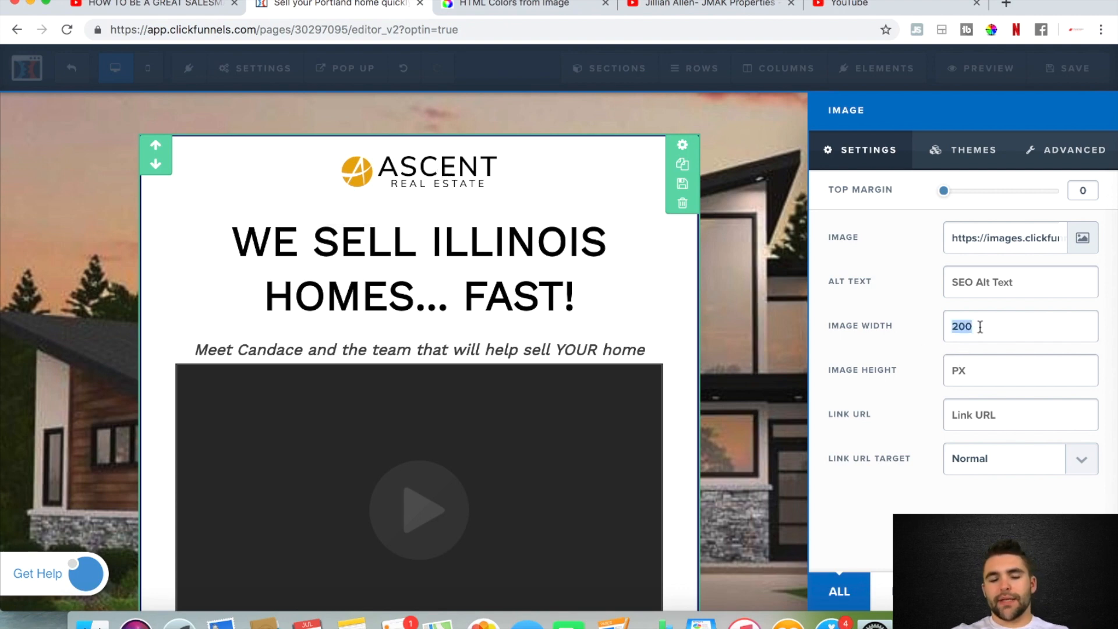
pyautogui.write('150')
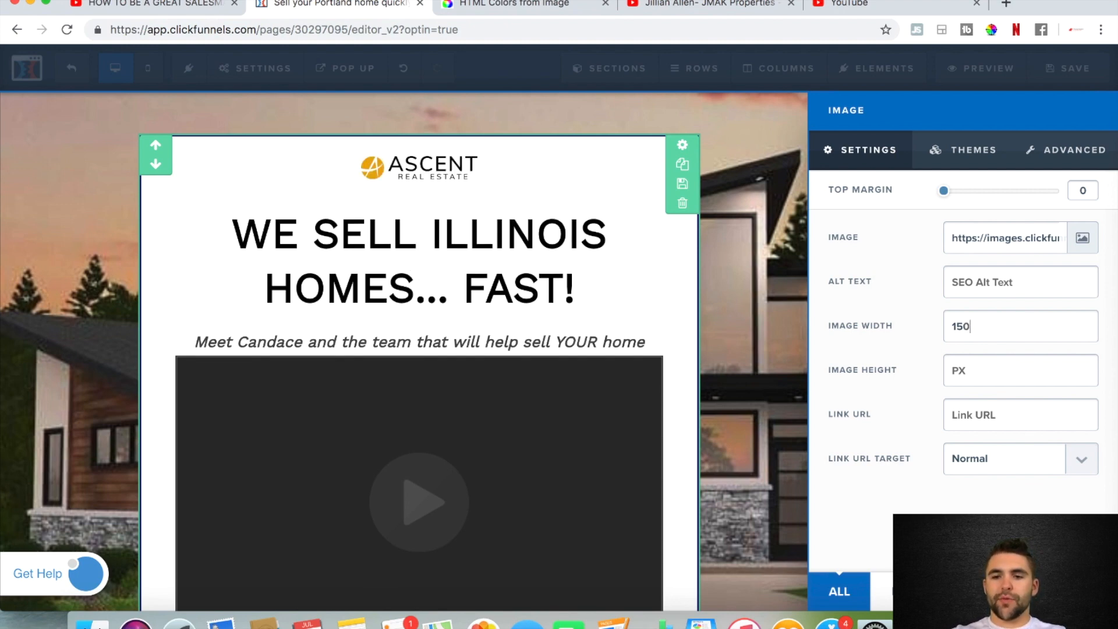
pyautogui.press('BackSpace')
pyautogui.press('BackSpace')
pyautogui.press('BackSpace')
pyautogui.write('5')
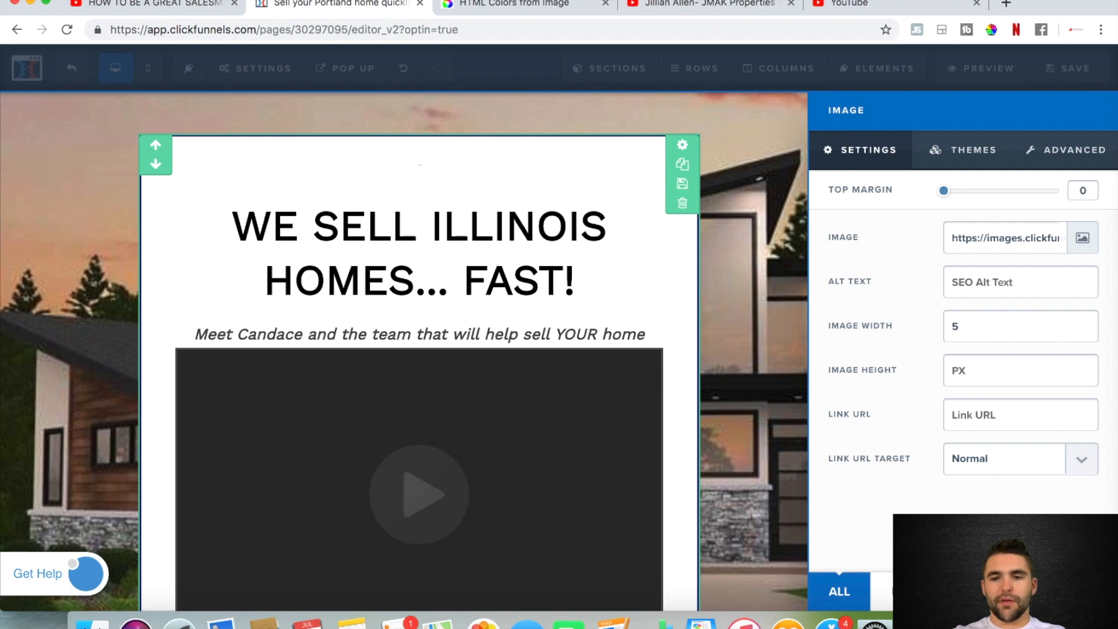
pyautogui.write('00')
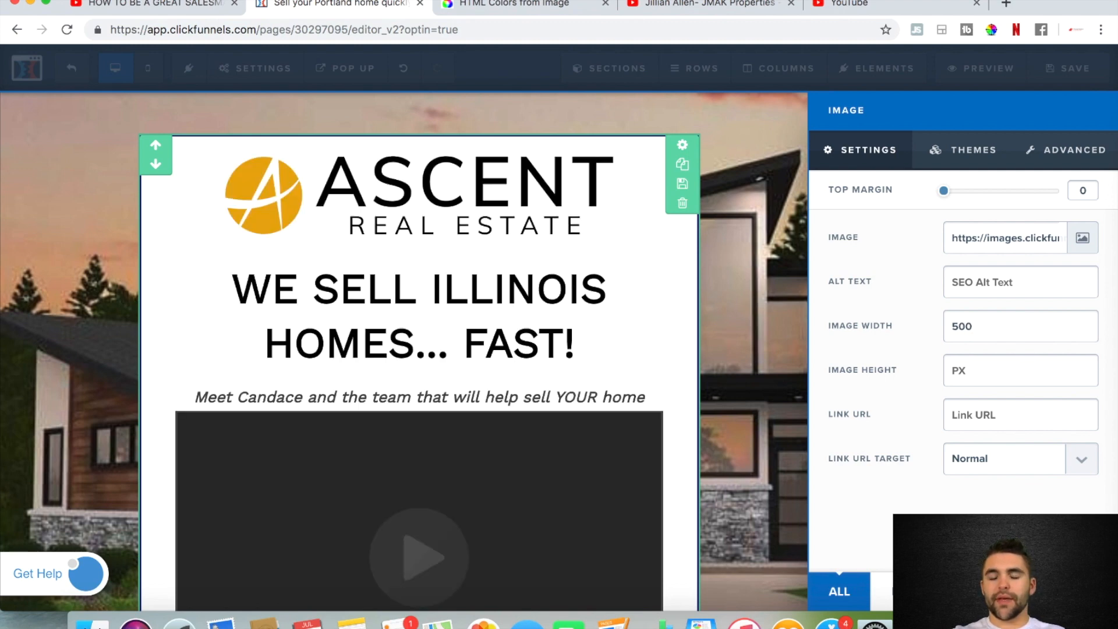
# Set the Ascent Real Estate logo's image width to 200 and close its settings
pyautogui.press('BackSpace')
pyautogui.press('BackSpace')
pyautogui.press('BackSpace')
pyautogui.write('200')
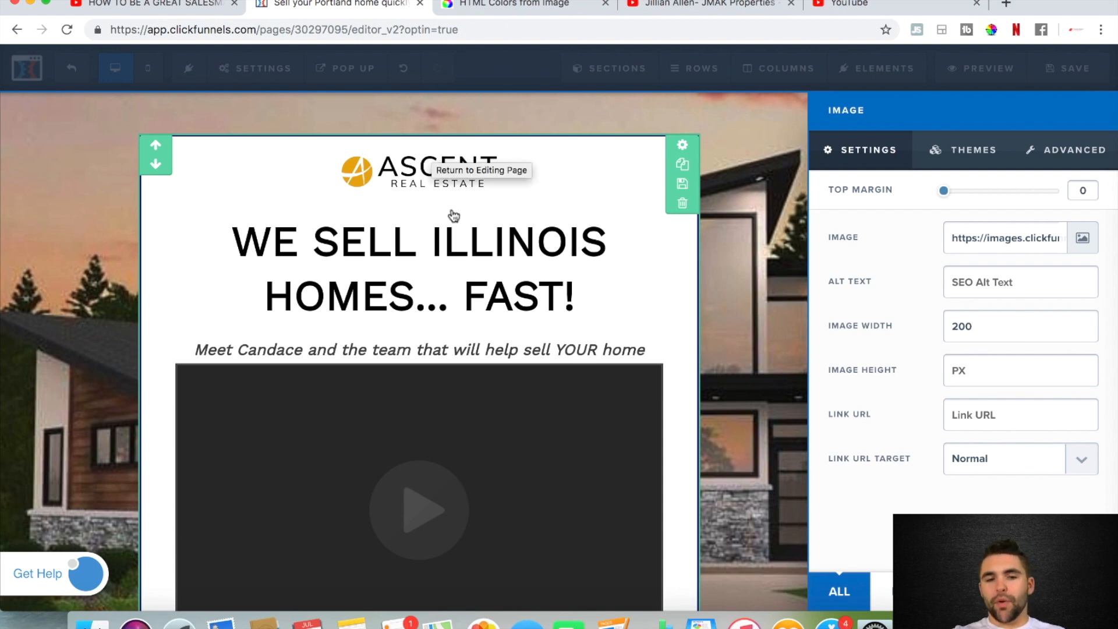
pyautogui.click(793, 293)
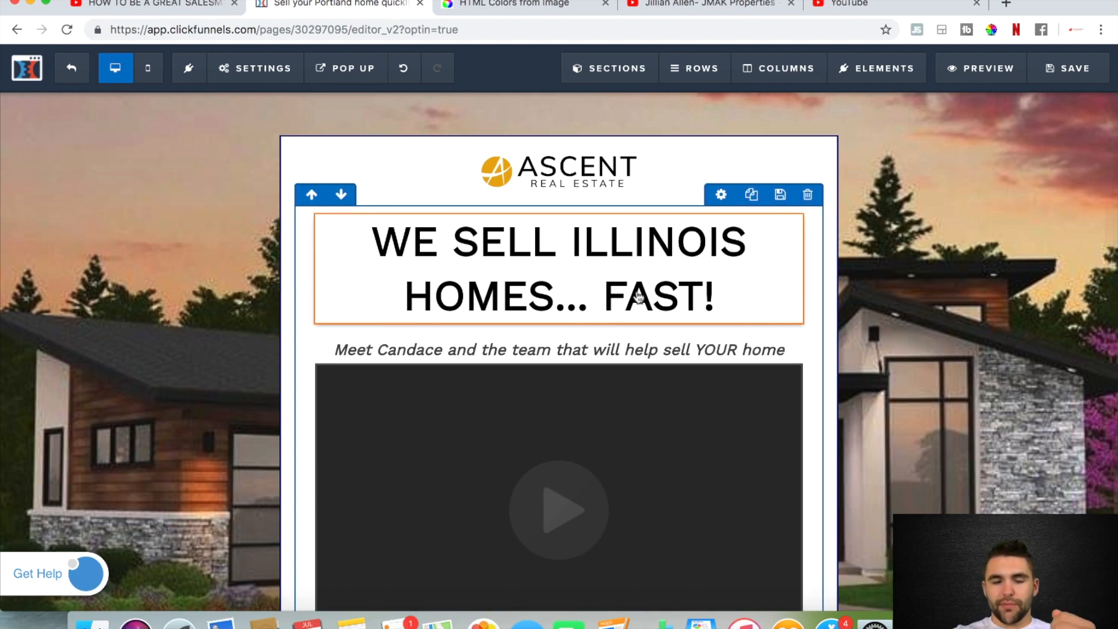
# Switch to the HTML Color Codes site and upload Your Logo.png from the Desktop to its Colors From Image tool
pyautogui.scroll(-10, 639, 295)
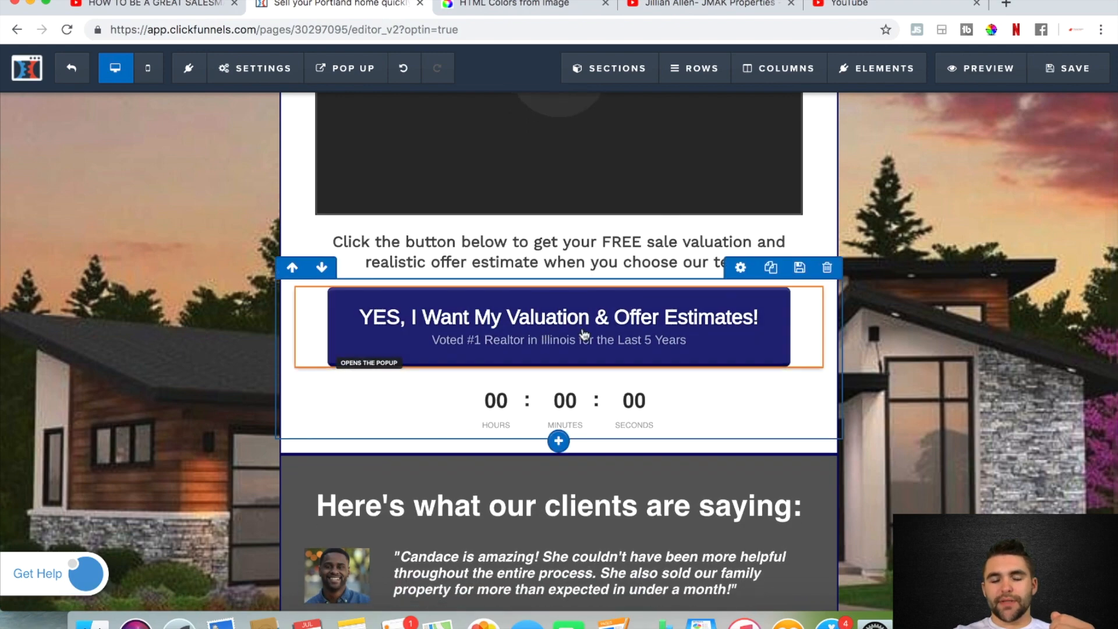
pyautogui.scroll(-7, 457, 563)
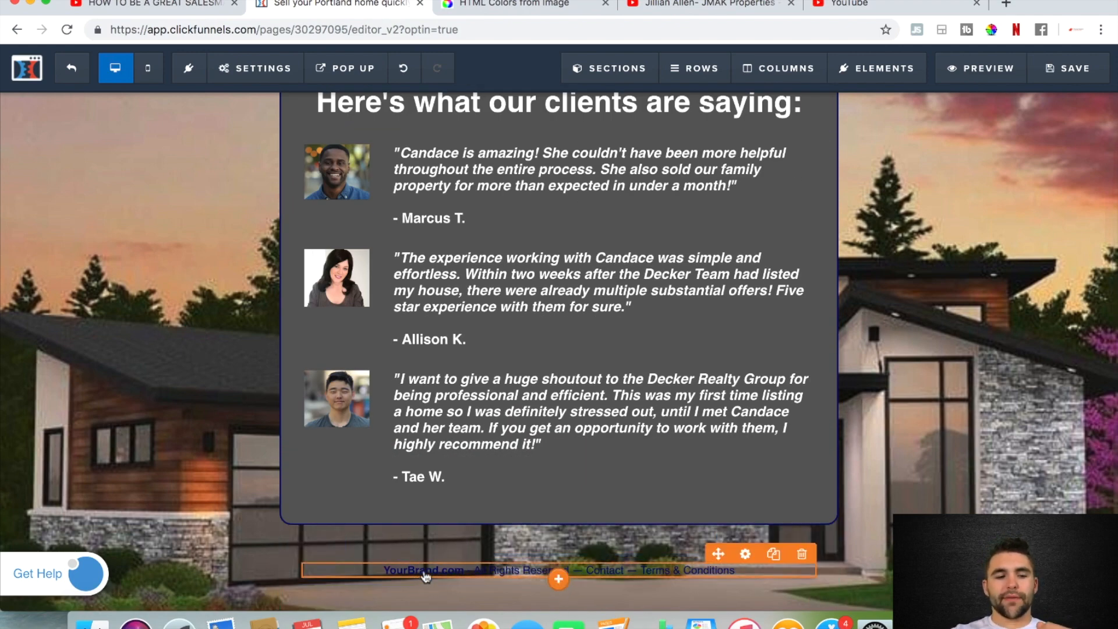
pyautogui.scroll(20, 423, 579)
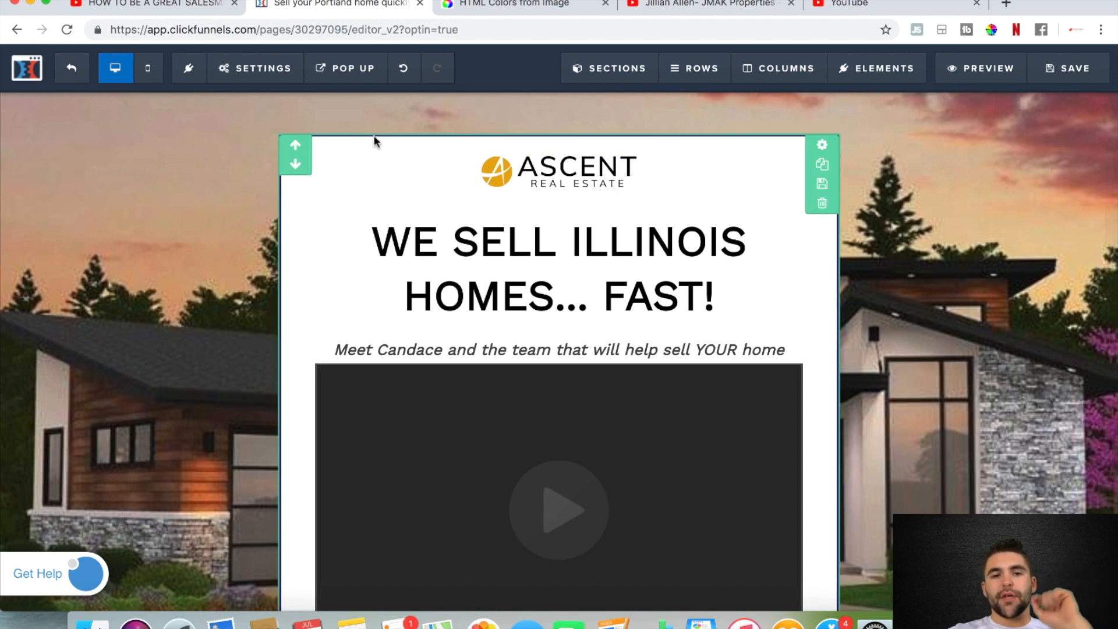
pyautogui.click(515, 7)
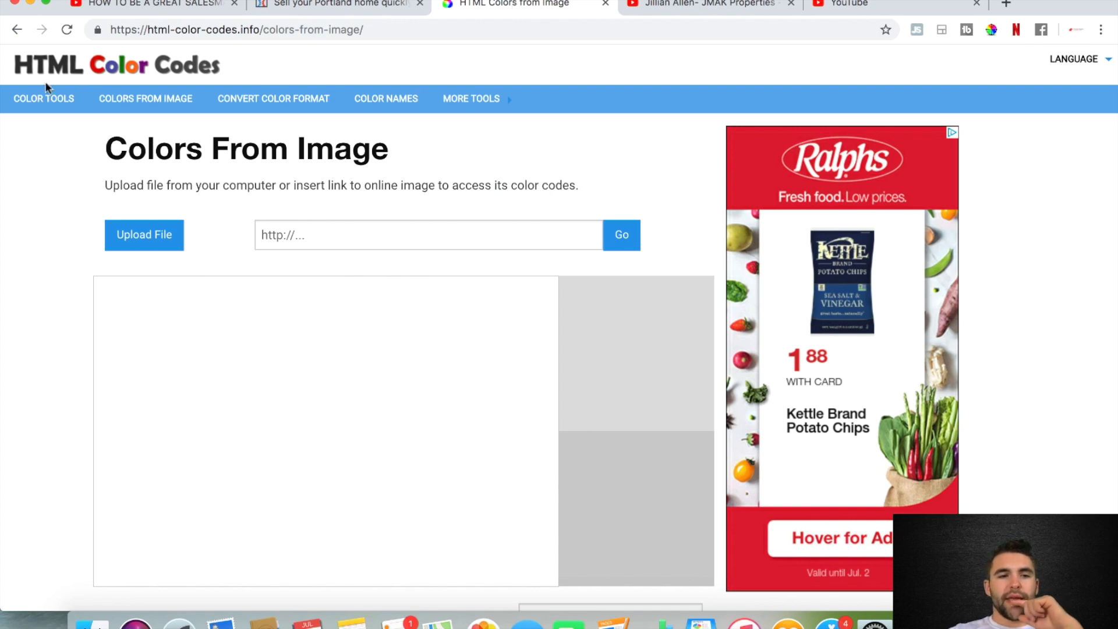
pyautogui.click(145, 236)
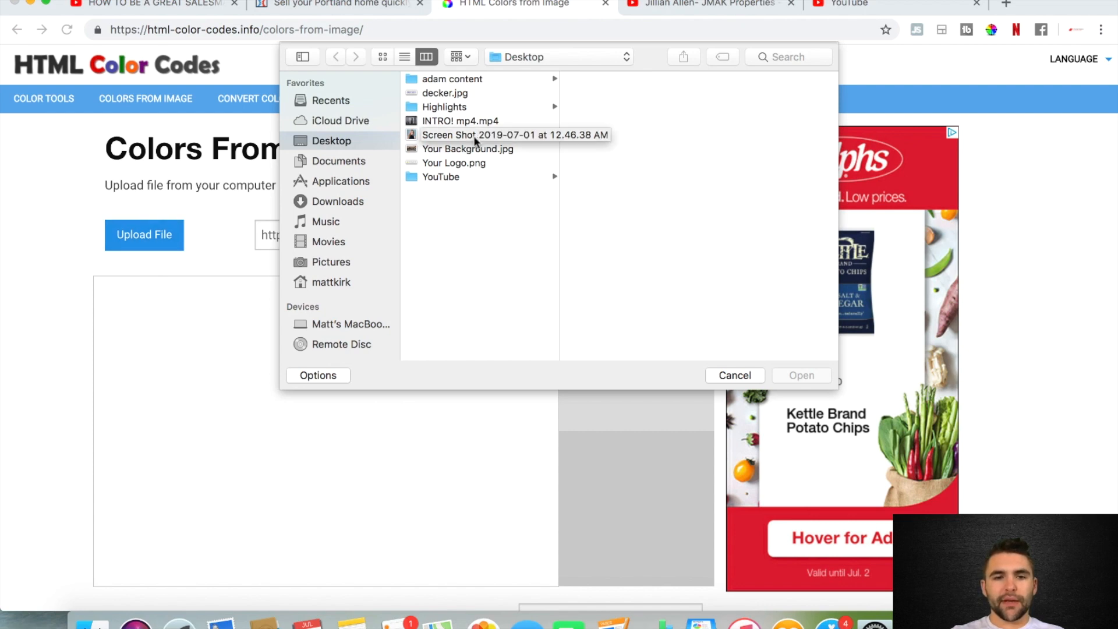
pyautogui.click(436, 163)
pyautogui.doubleClick(436, 164)
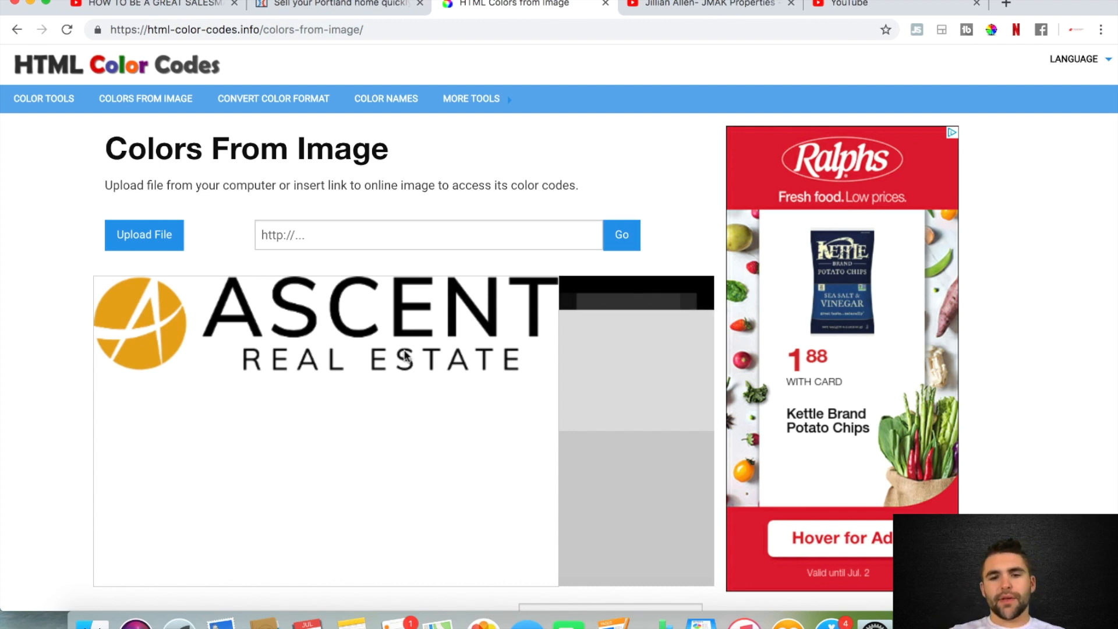
# Sample the orange of the logo's round emblem and copy its colour code #E8A912
pyautogui.scroll(-3, 373, 297)
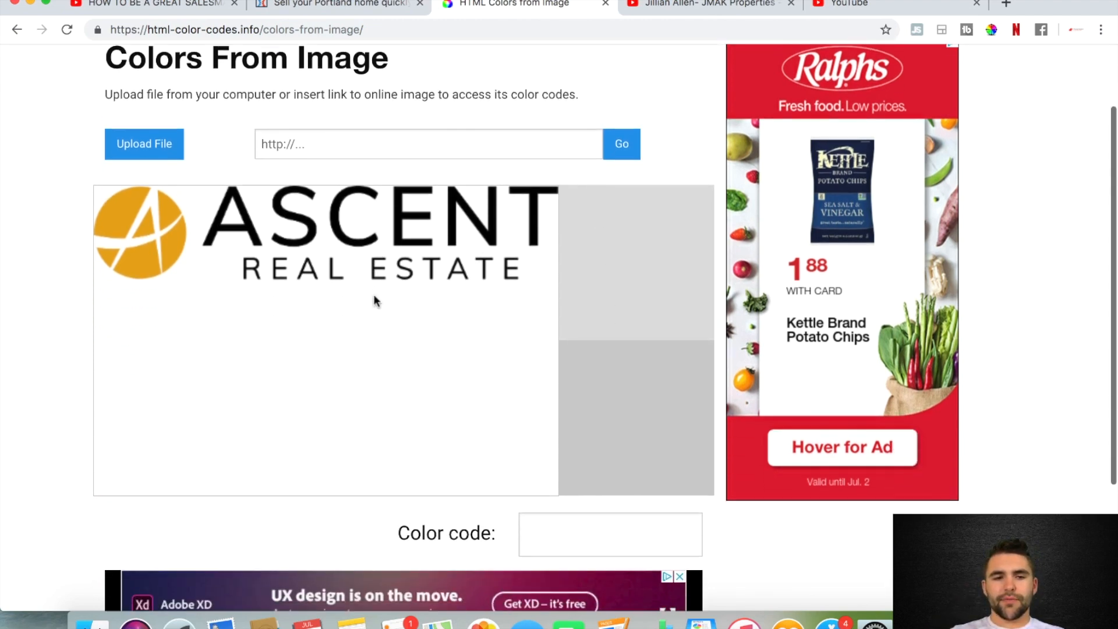
pyautogui.click(130, 217)
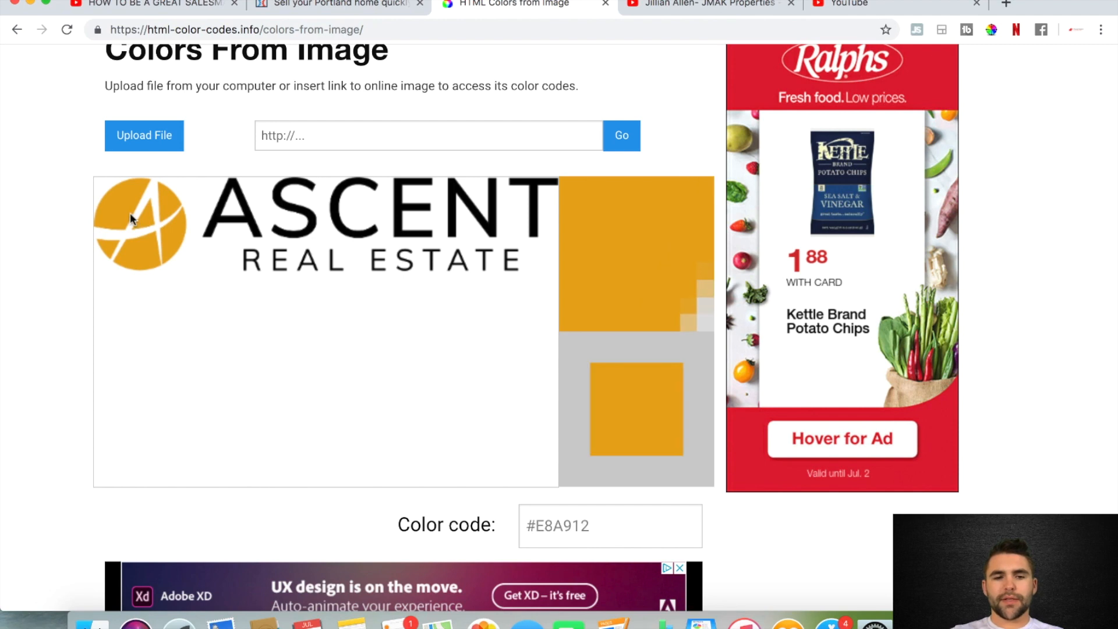
pyautogui.scroll(-5, 627, 416)
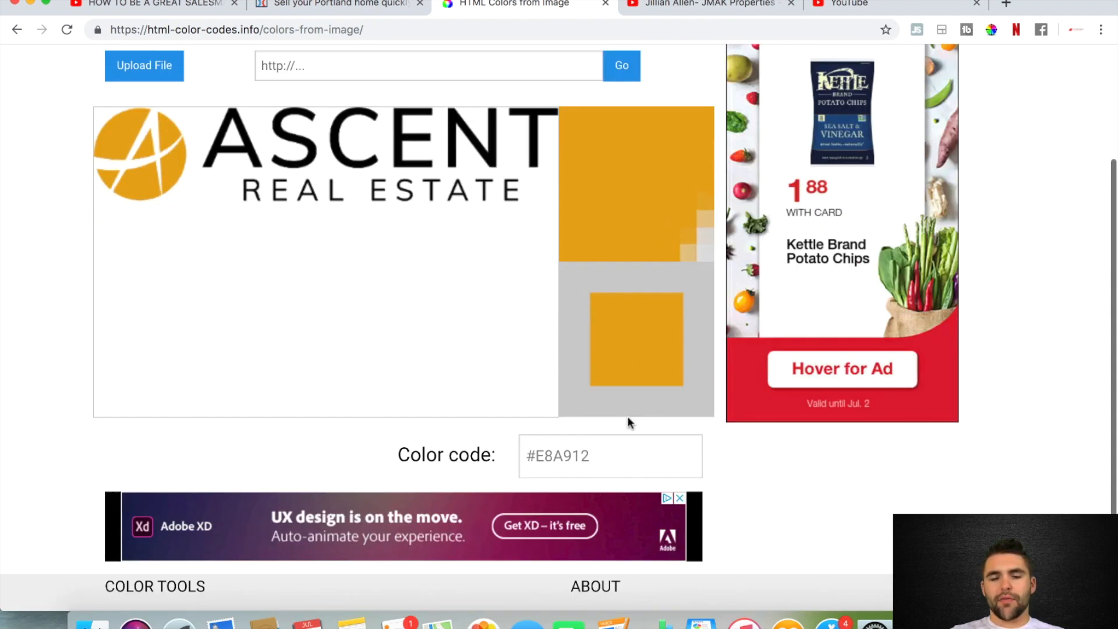
pyautogui.moveTo(602, 350); pyautogui.dragTo(524, 351)
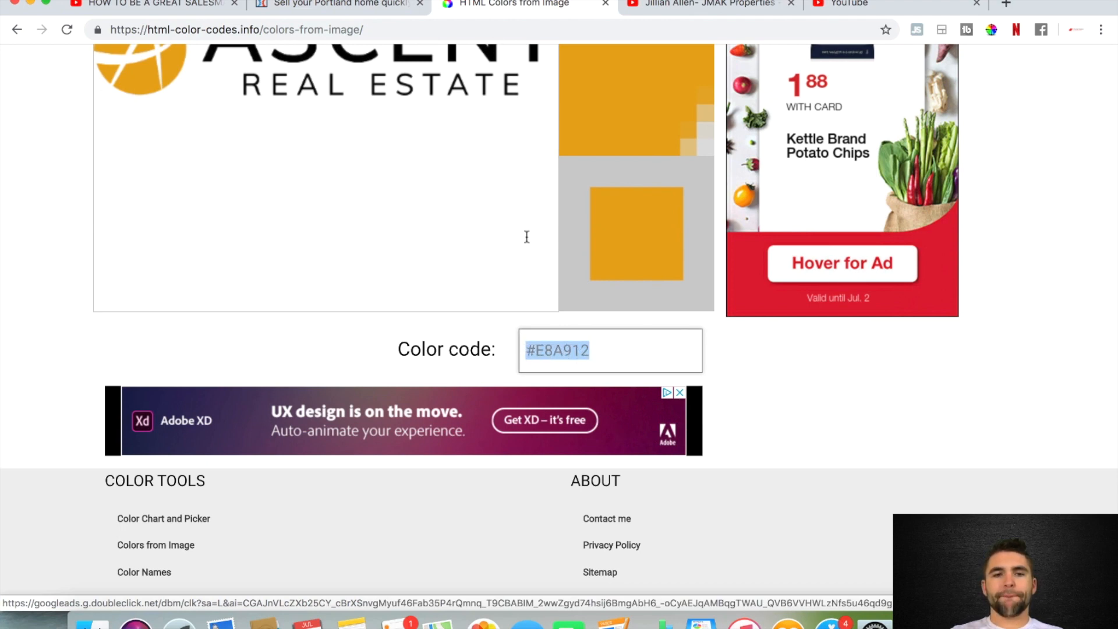
# Return to the ClickFunnels page editor and set the opt-in box section's border colour to #e8a912
pyautogui.click(315, 8)
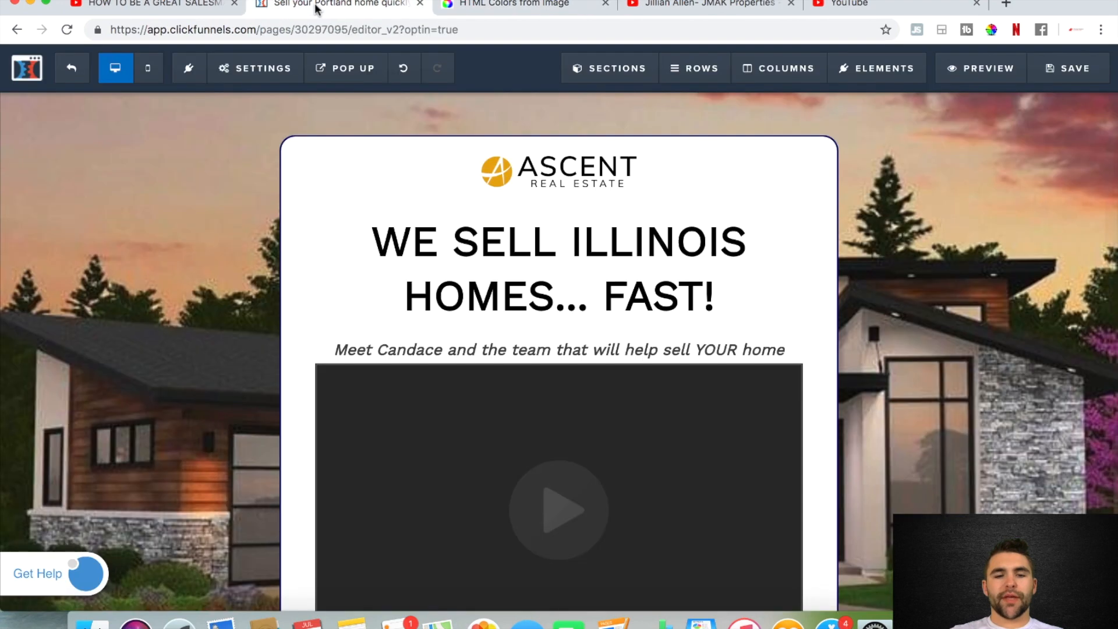
pyautogui.scroll(-4, 591, 392)
pyautogui.scroll(4, 591, 392)
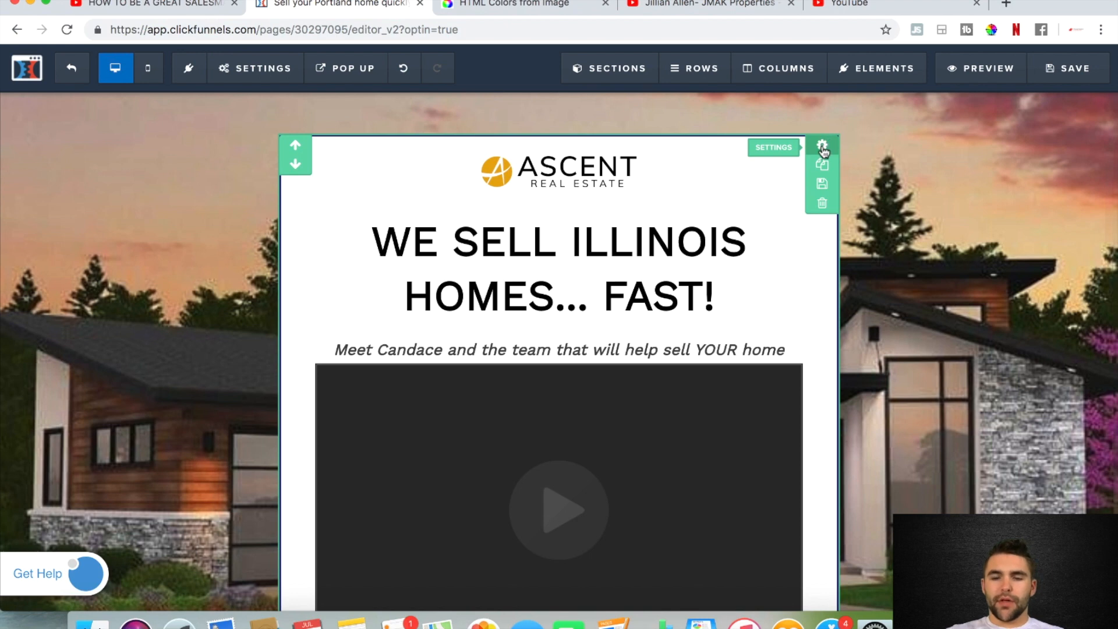
pyautogui.click(822, 146)
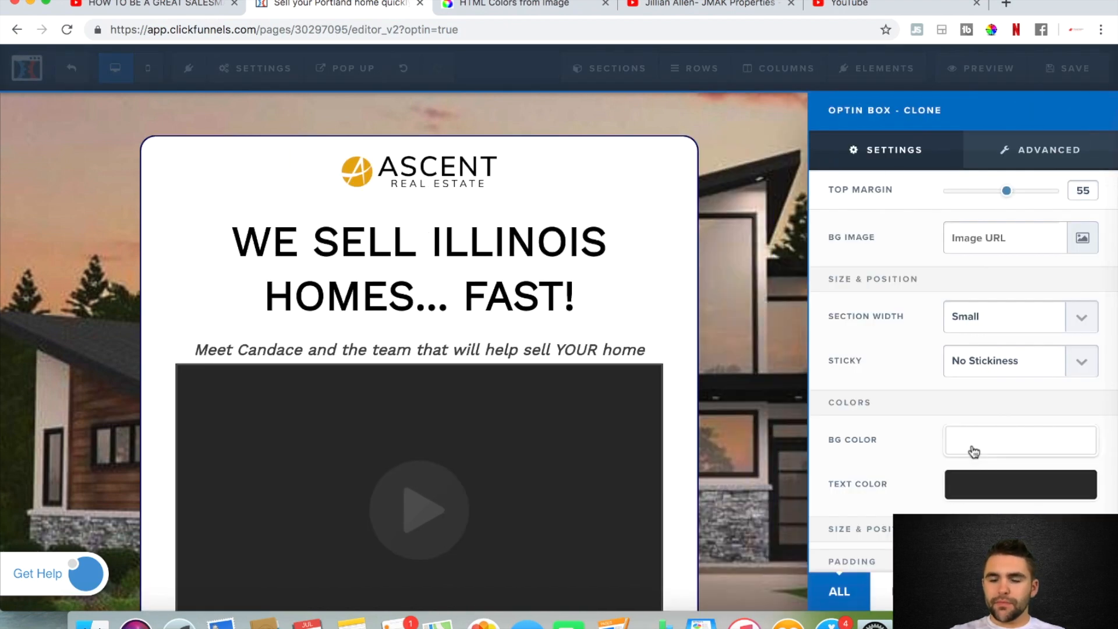
pyautogui.scroll(-2, 973, 448)
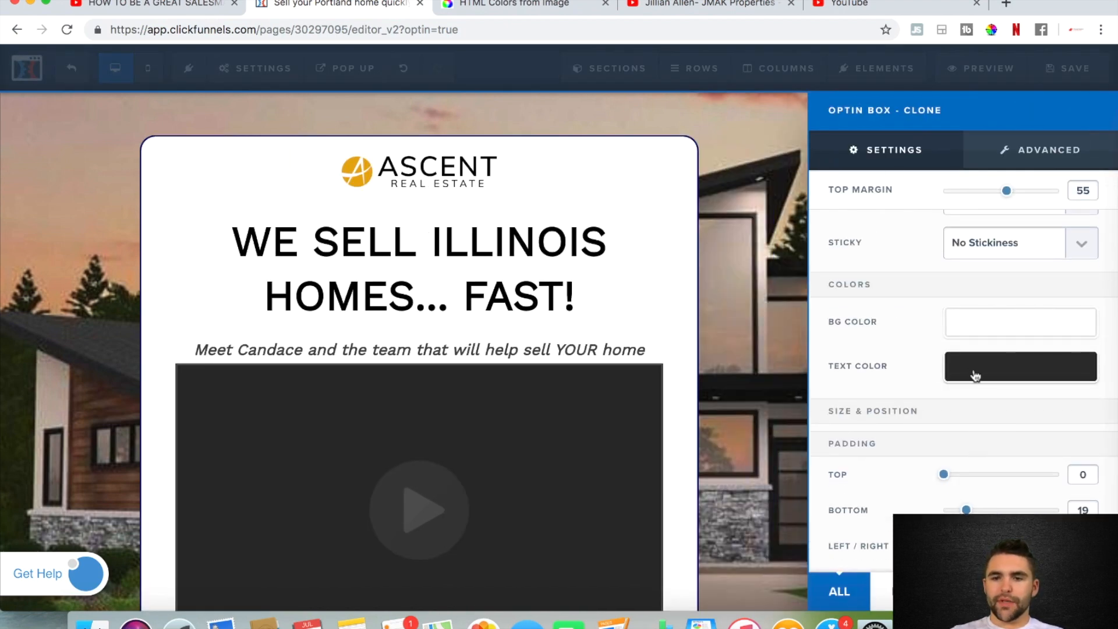
pyautogui.scroll(2, 976, 376)
pyautogui.click(1021, 153)
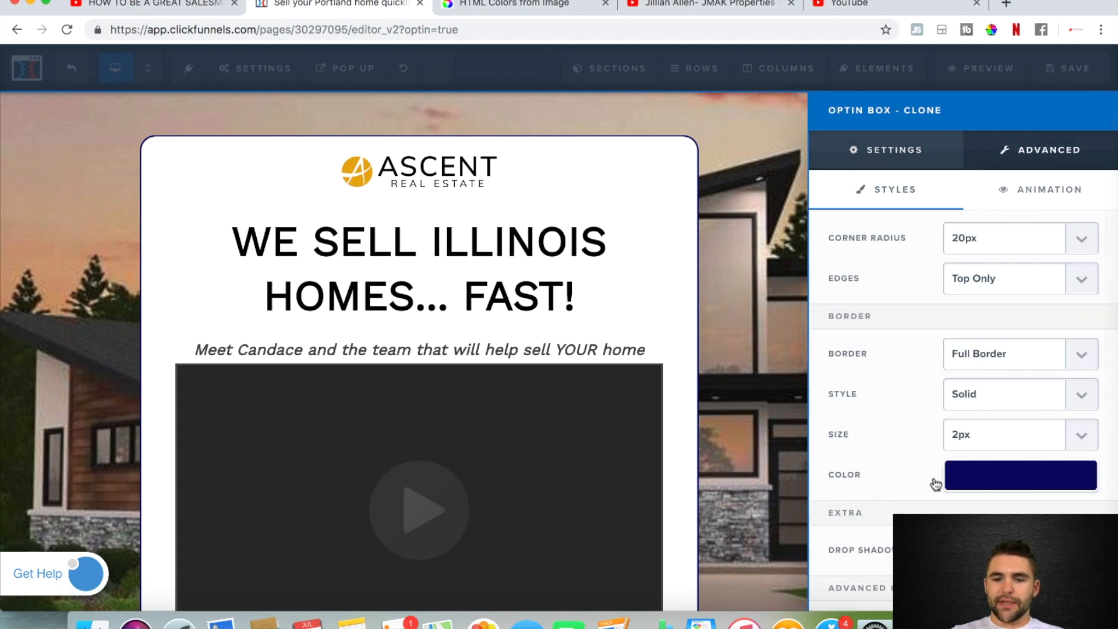
pyautogui.click(990, 486)
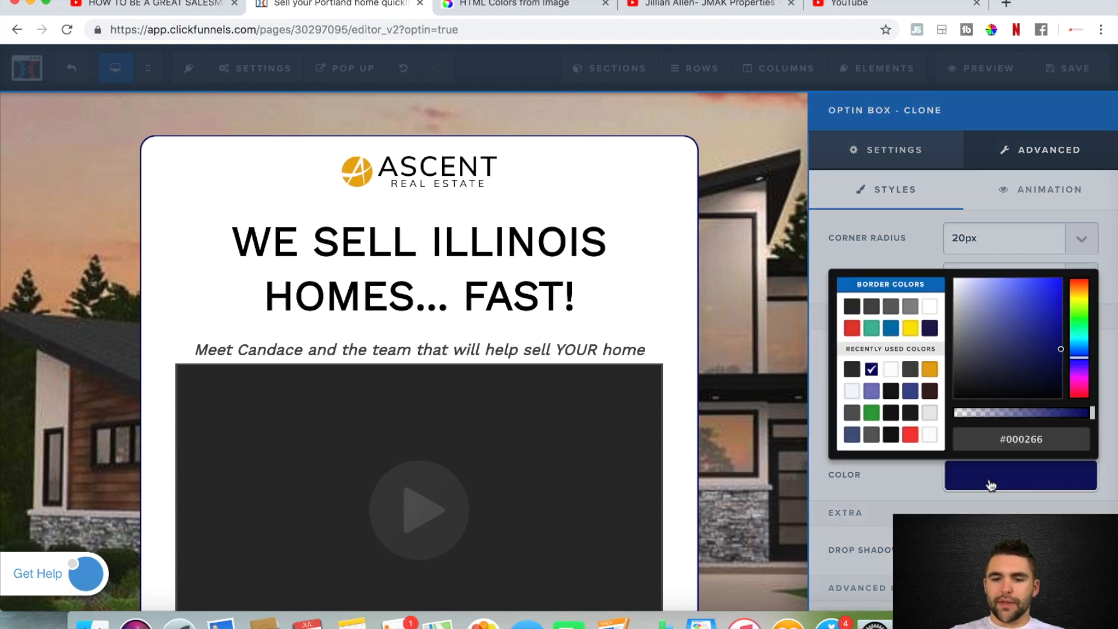
pyautogui.doubleClick(1028, 439)
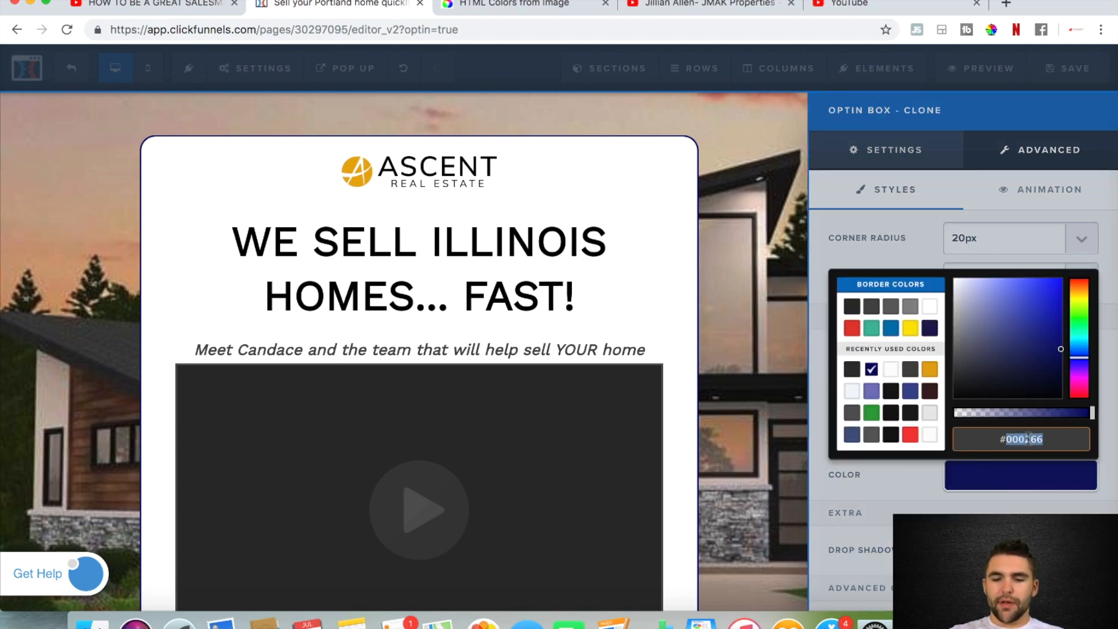
pyautogui.write('e8a912')
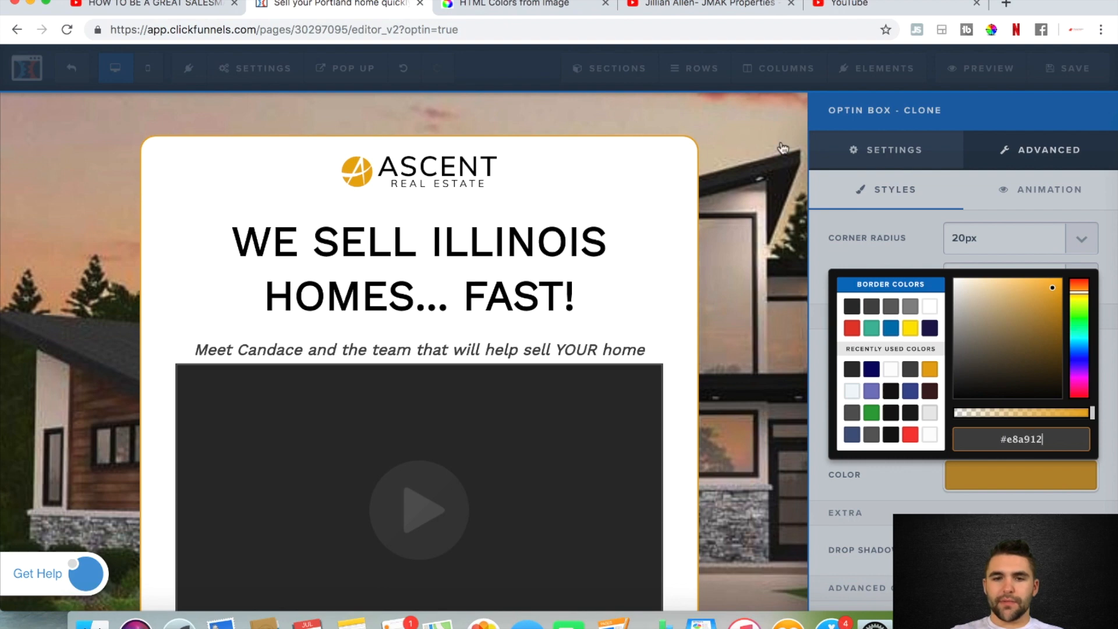
pyautogui.click(763, 201)
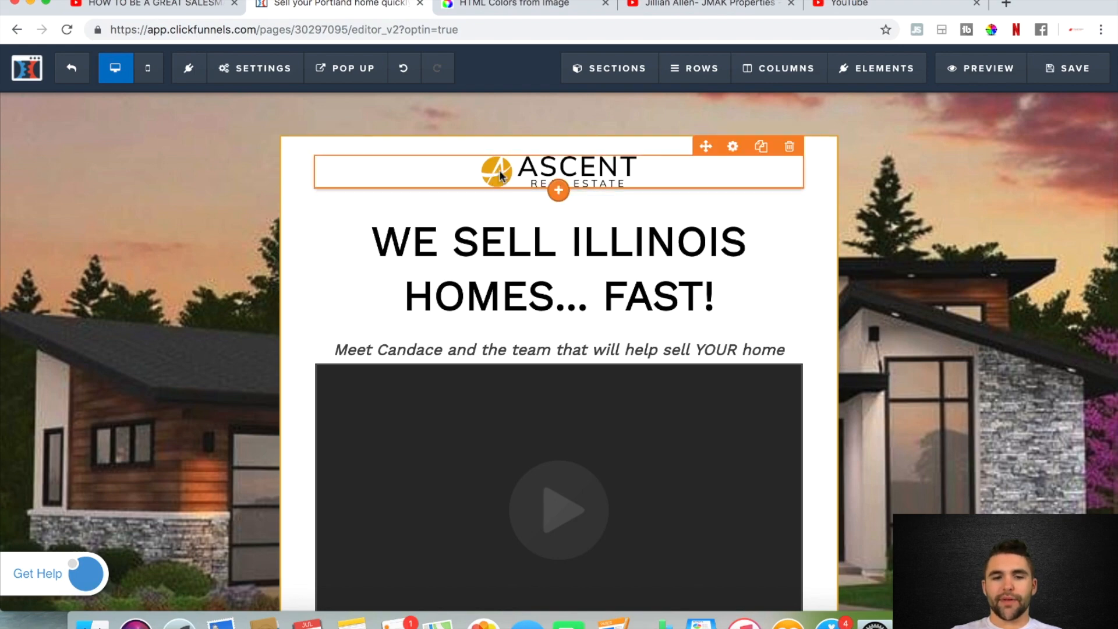
# Set the background colour of the "YES, I Want My Valuation & Offer Estimates!" button to #e8a912
pyautogui.scroll(-10, 830, 366)
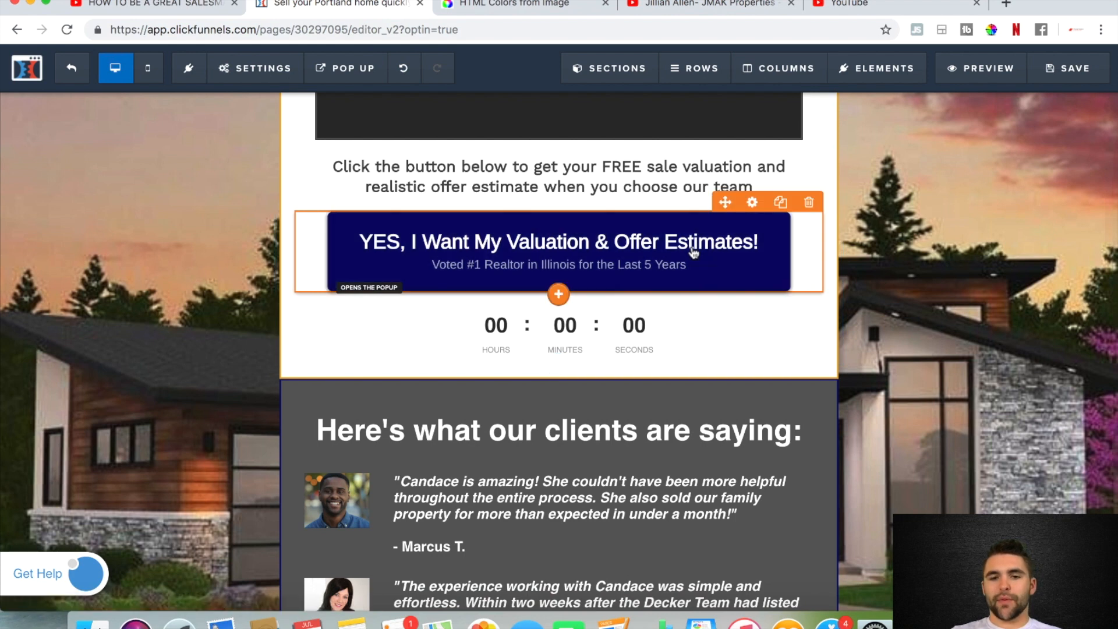
pyautogui.click(752, 203)
pyautogui.scroll(-3, 978, 451)
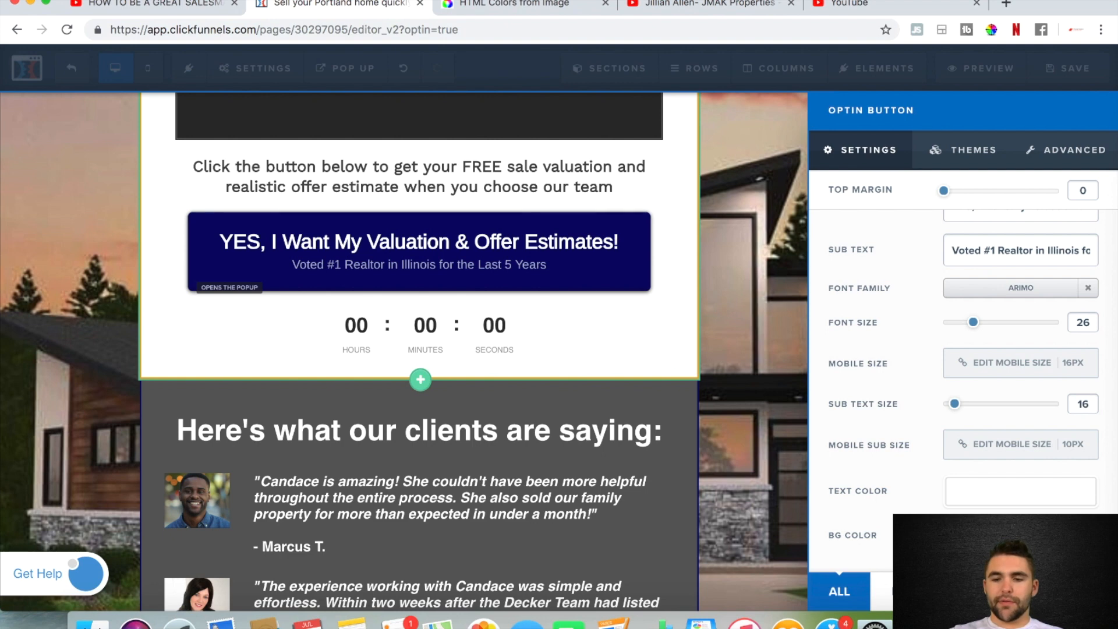
pyautogui.click(1021, 535)
pyautogui.doubleClick(1029, 499)
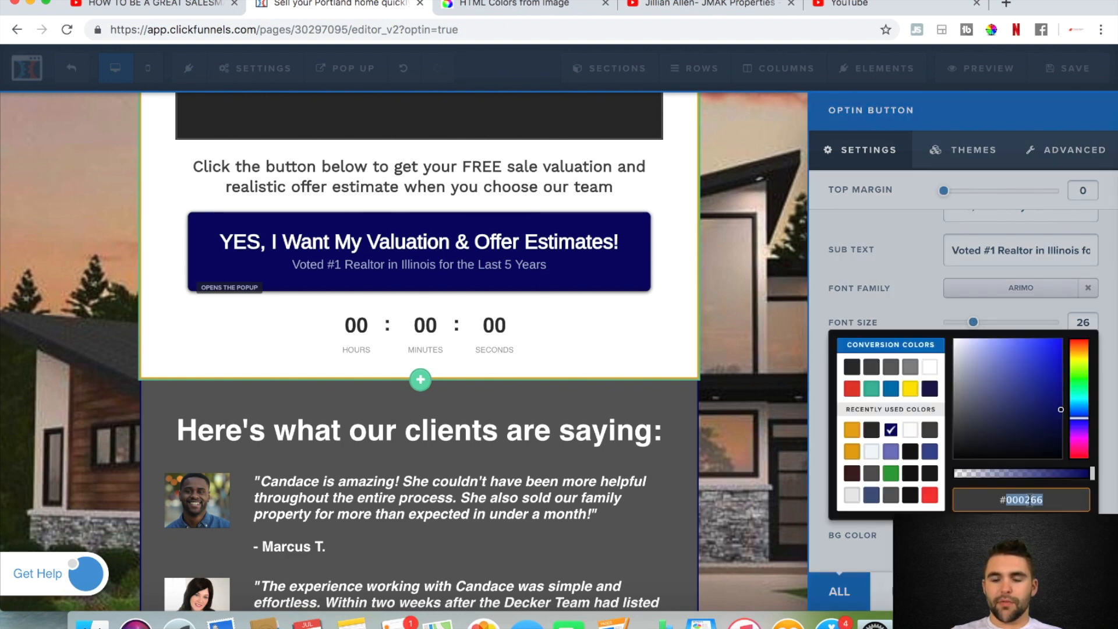
pyautogui.write('e8a912')
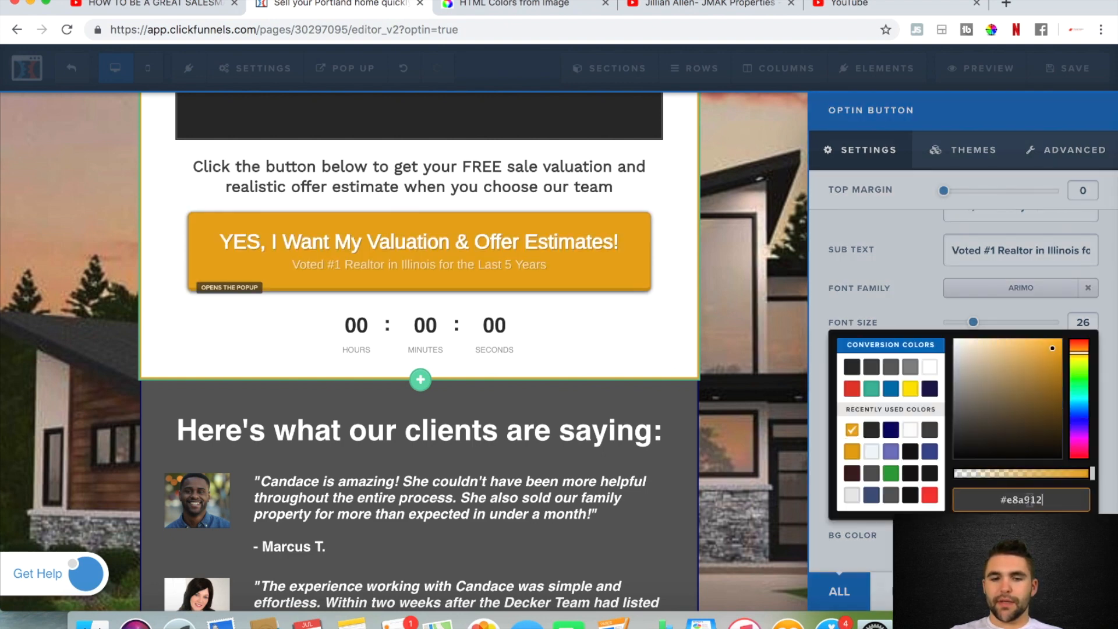
pyautogui.click(767, 324)
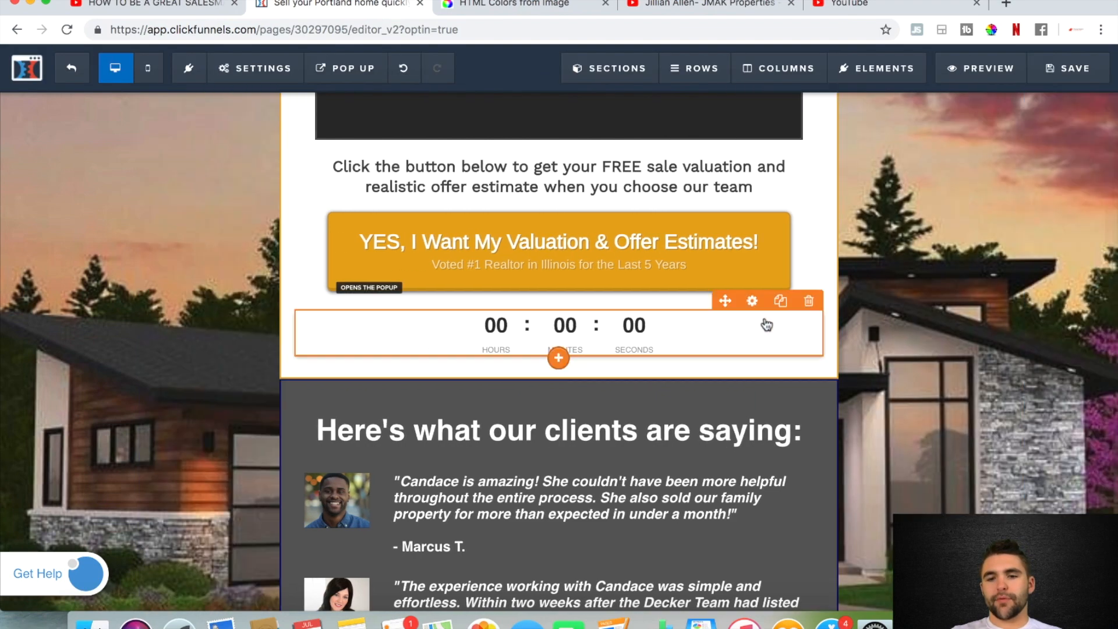
# Set the border colour of the "Here's what our clients are saying:" section to #e8a912 and save the page
pyautogui.scroll(10, 816, 349)
pyautogui.scroll(-5, 836, 376)
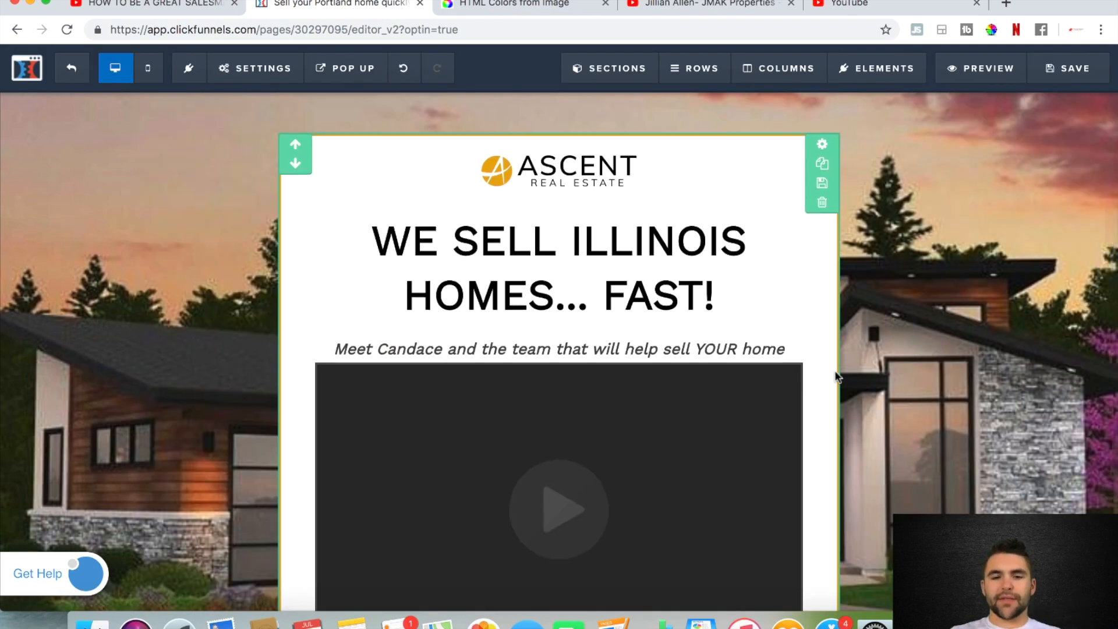
pyautogui.scroll(-3, 836, 376)
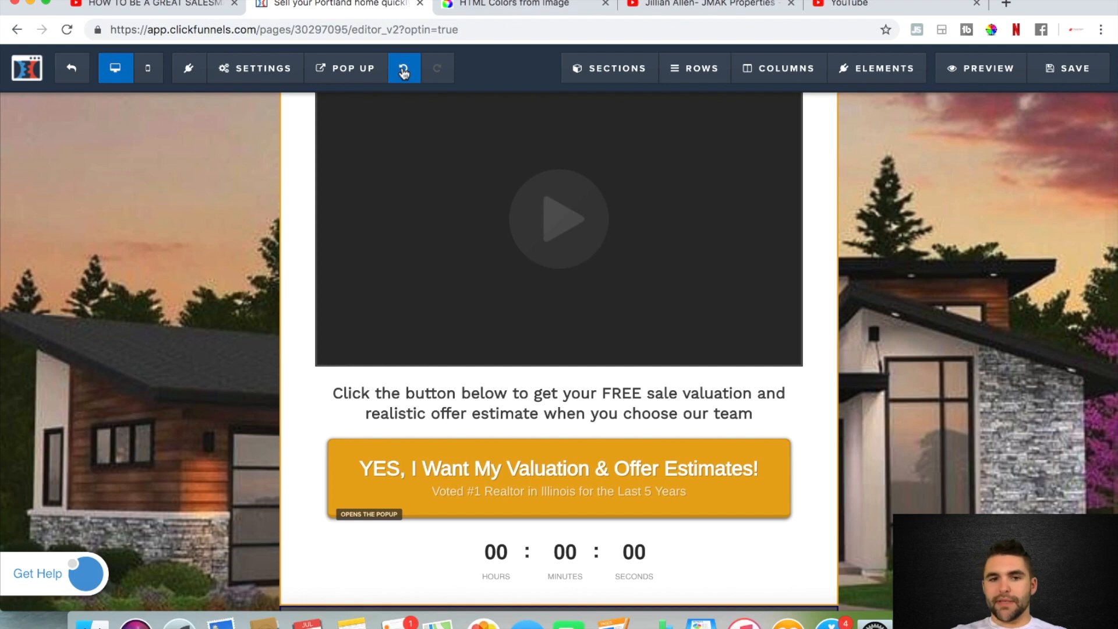
pyautogui.scroll(-7, 599, 361)
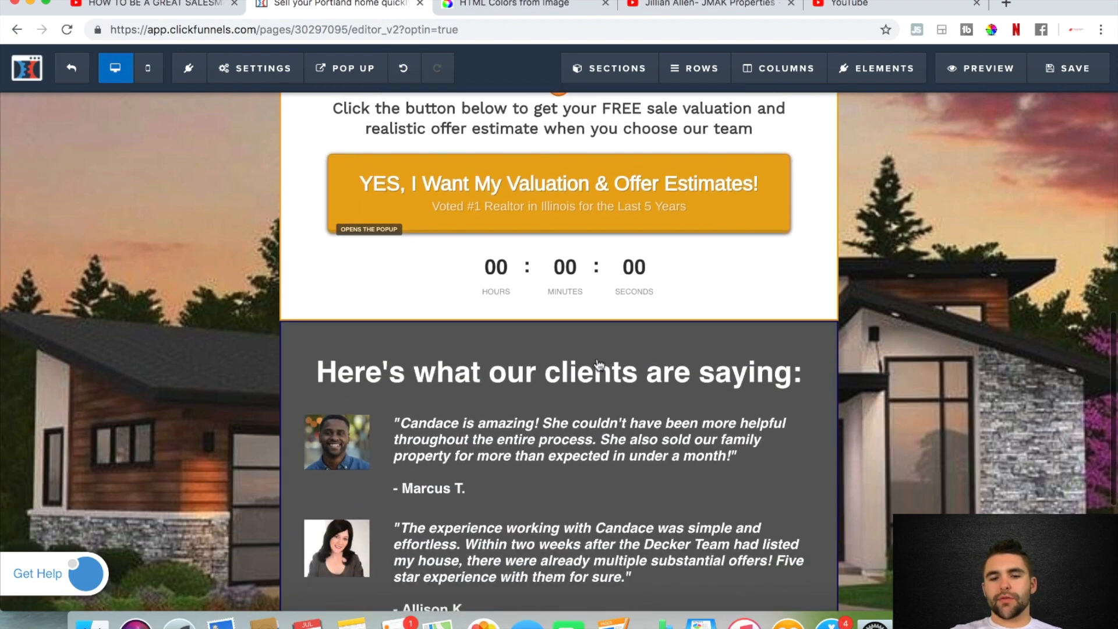
pyautogui.scroll(-3, 845, 327)
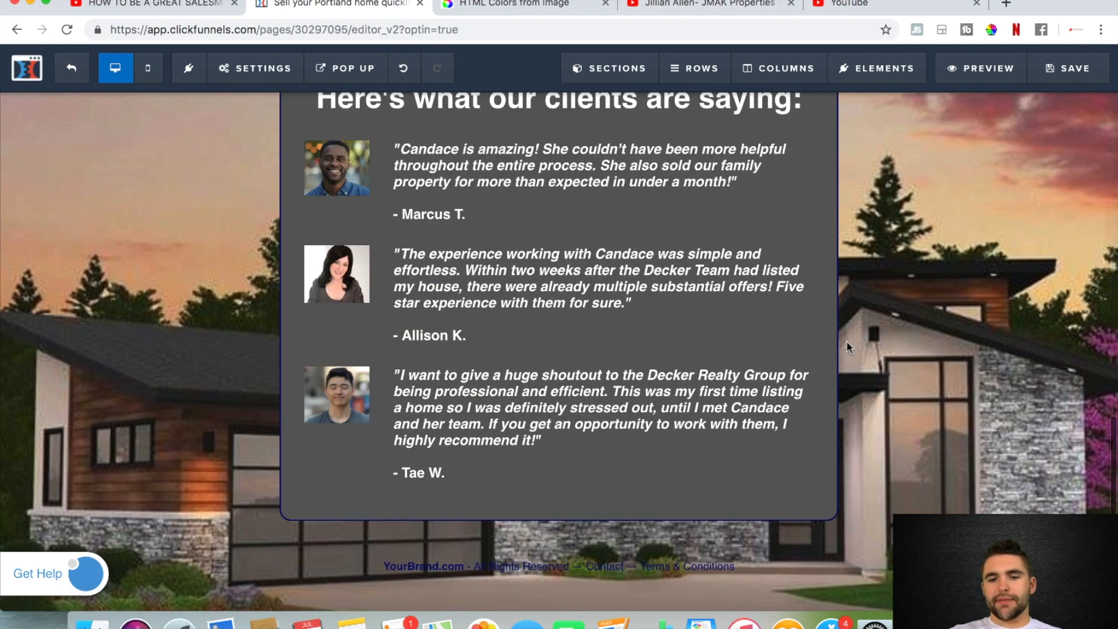
pyautogui.scroll(4, 876, 344)
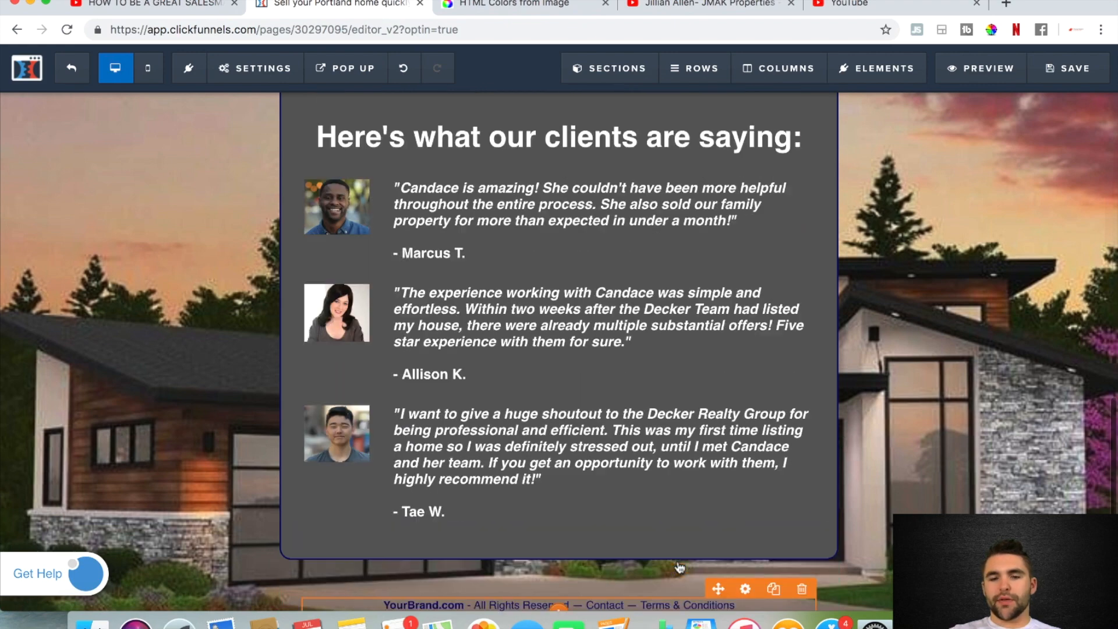
pyautogui.moveTo(830, 260)
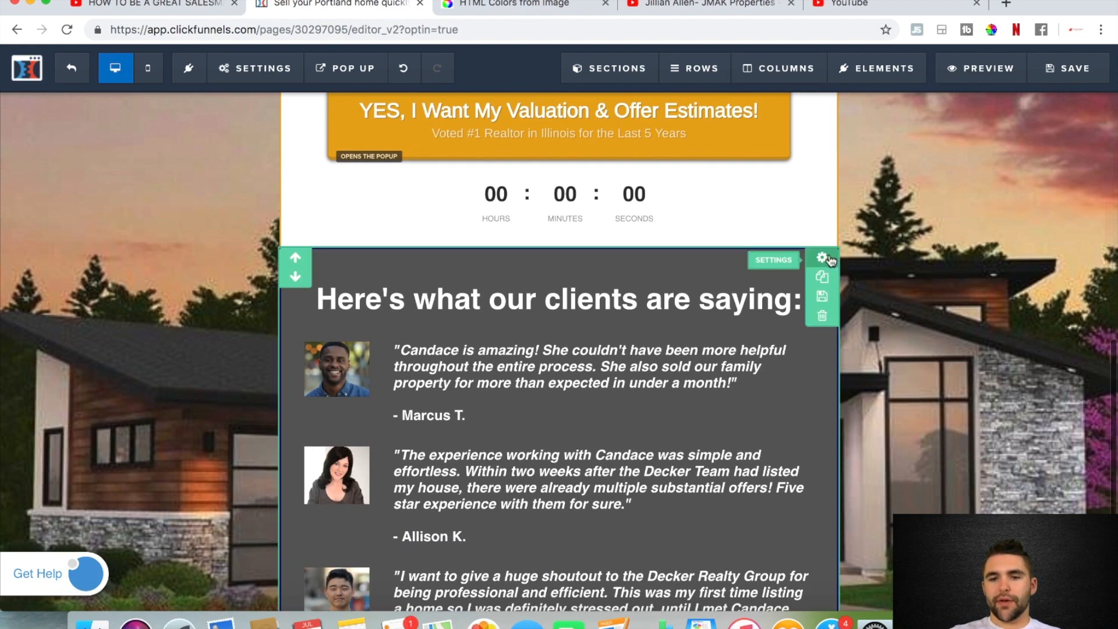
pyautogui.click(828, 259)
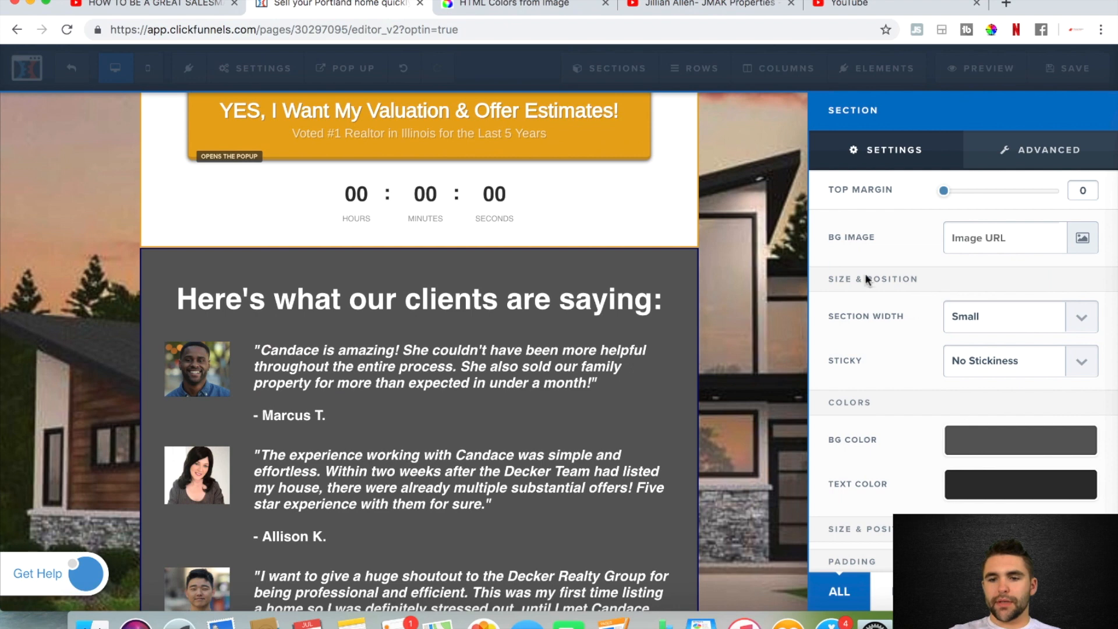
pyautogui.scroll(-2, 966, 423)
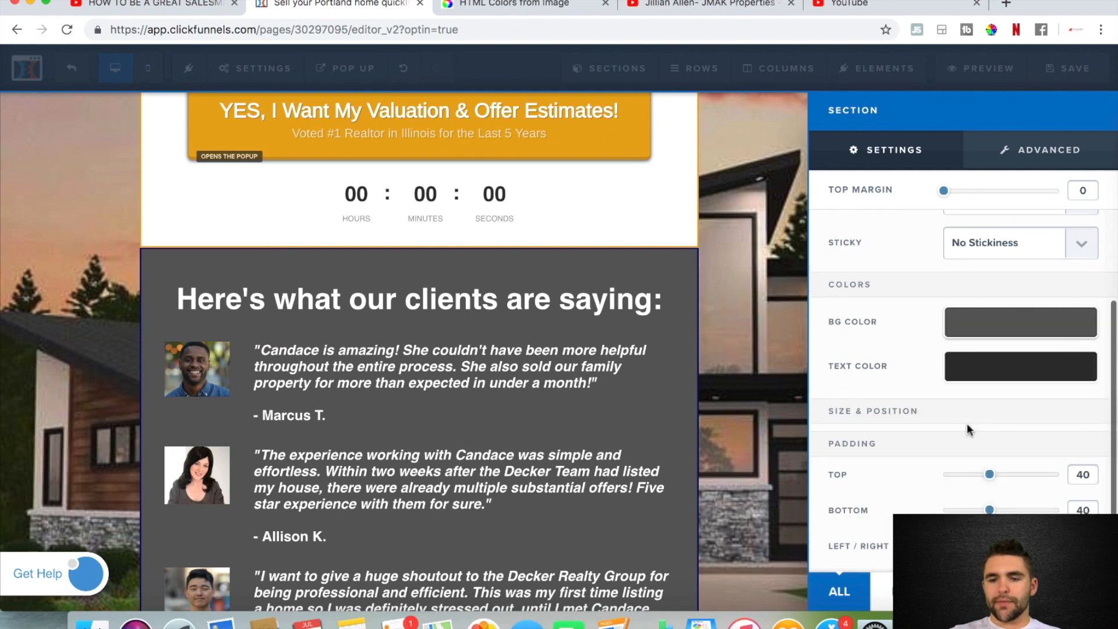
pyautogui.click(1033, 153)
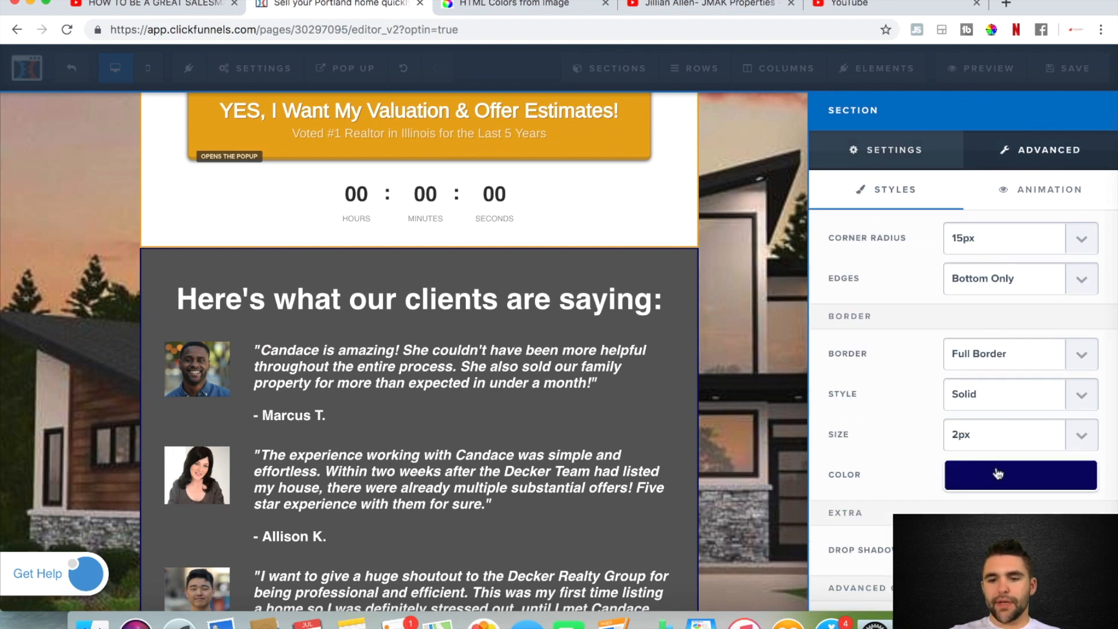
pyautogui.click(995, 473)
pyautogui.doubleClick(1032, 447)
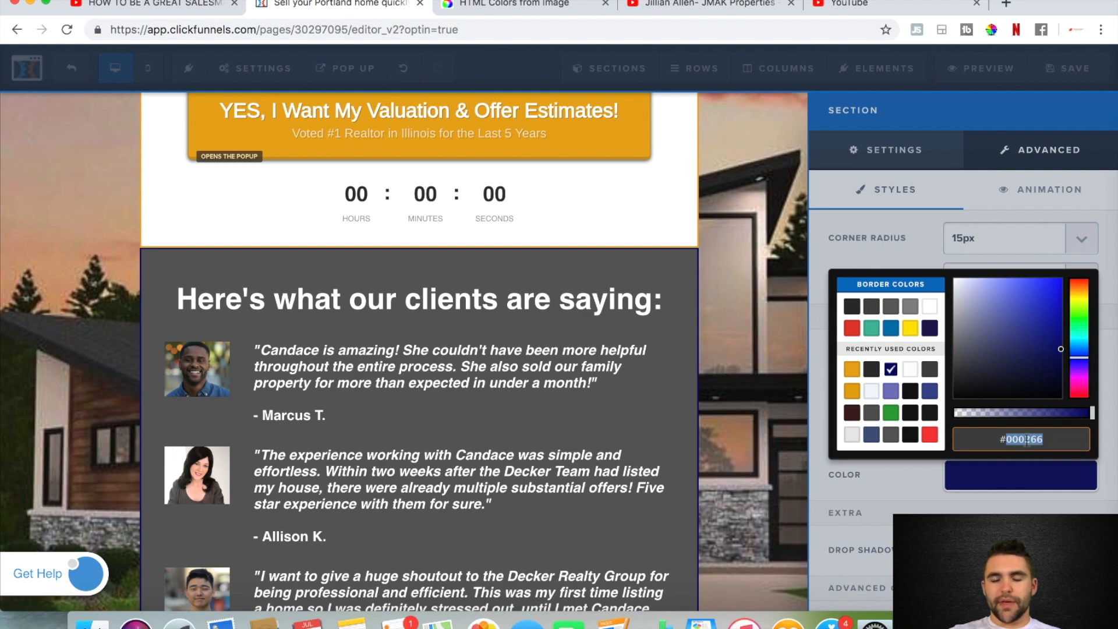
pyautogui.write('e8a912')
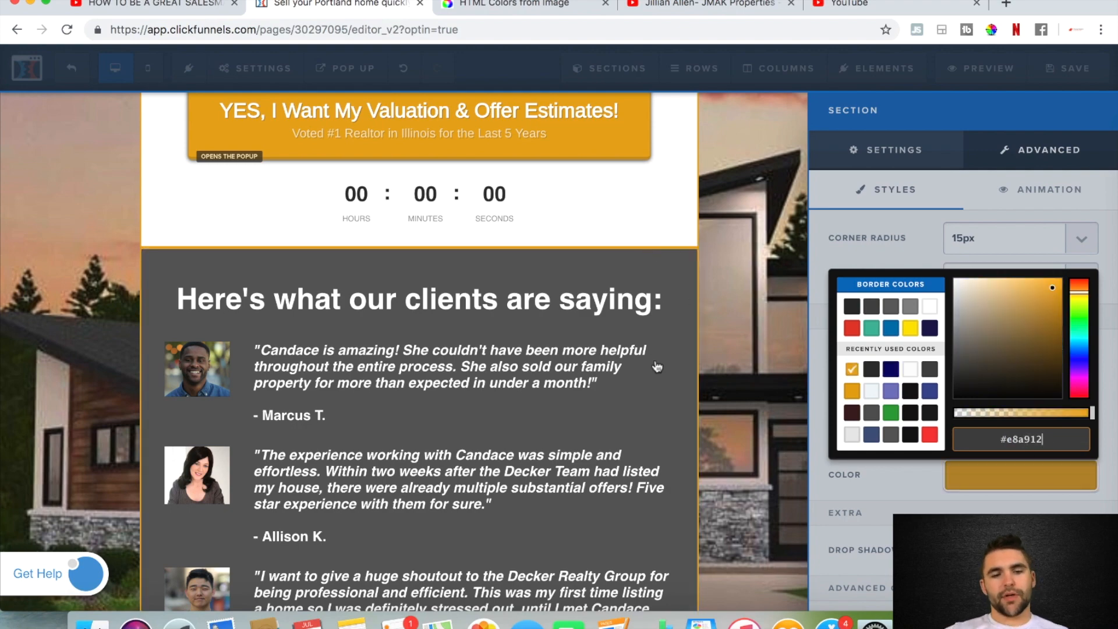
pyautogui.click(743, 475)
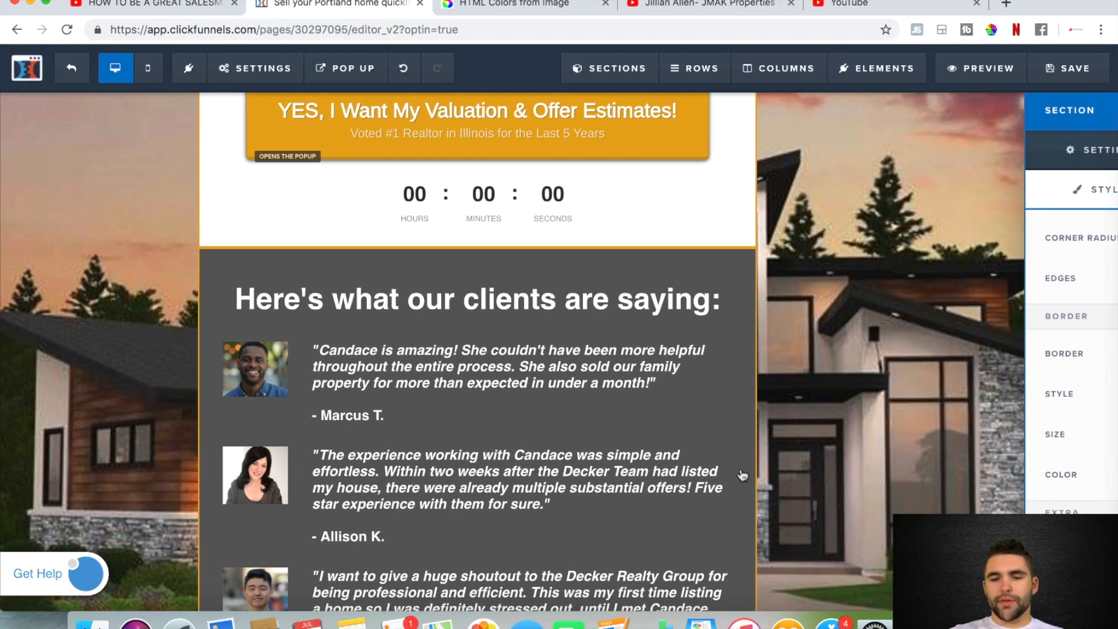
pyautogui.click(1067, 79)
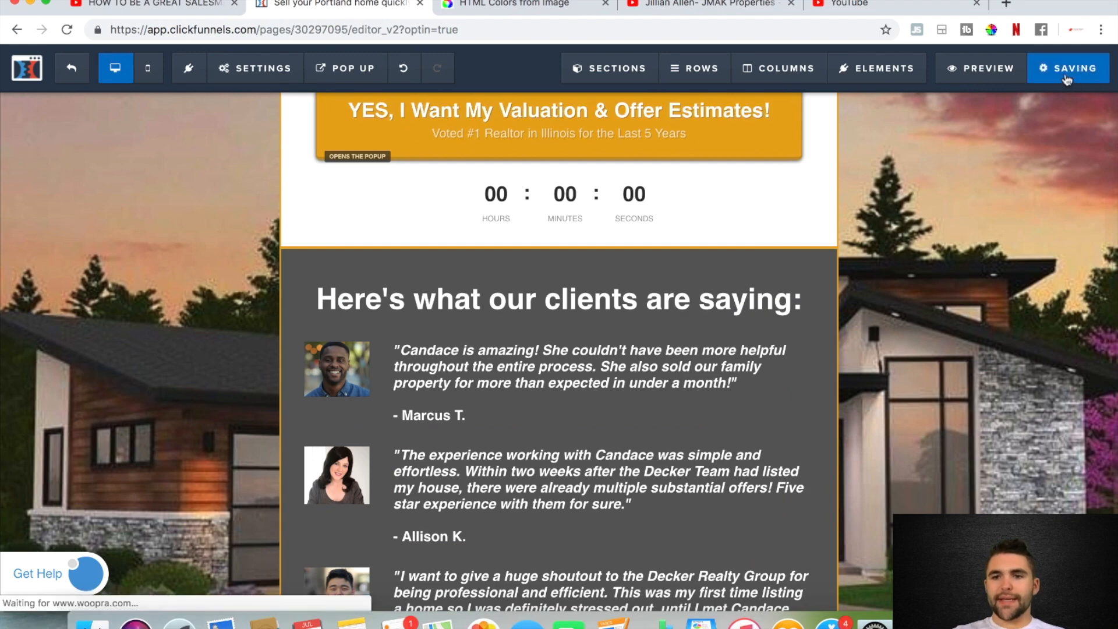
# Set the text colour of the footer line below the testimonials to white and save the page
pyautogui.scroll(-3, 920, 317)
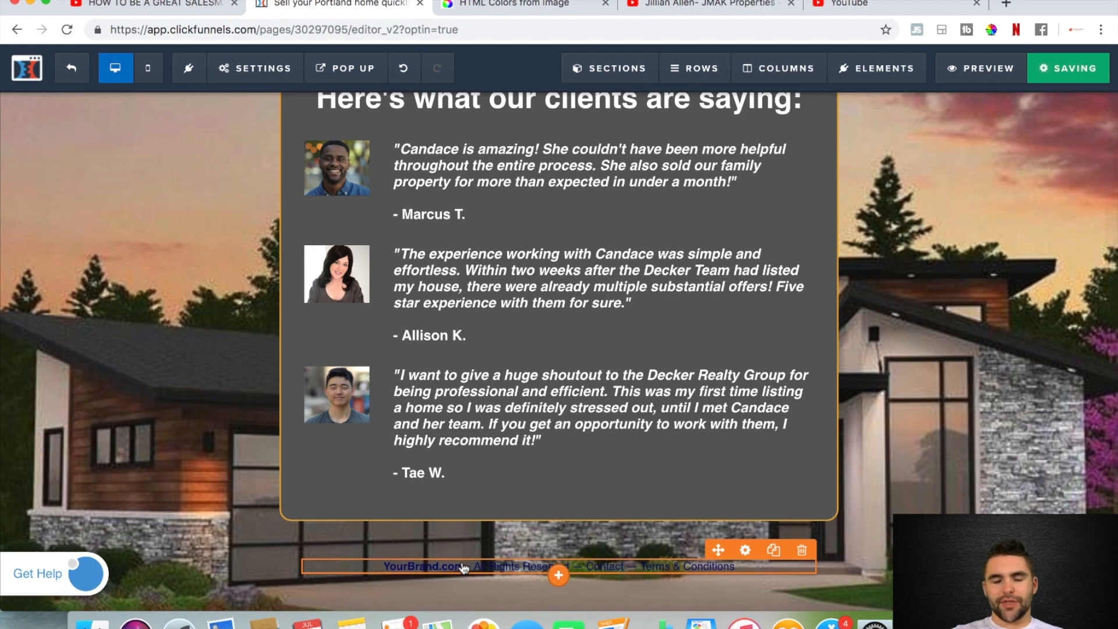
pyautogui.click(745, 551)
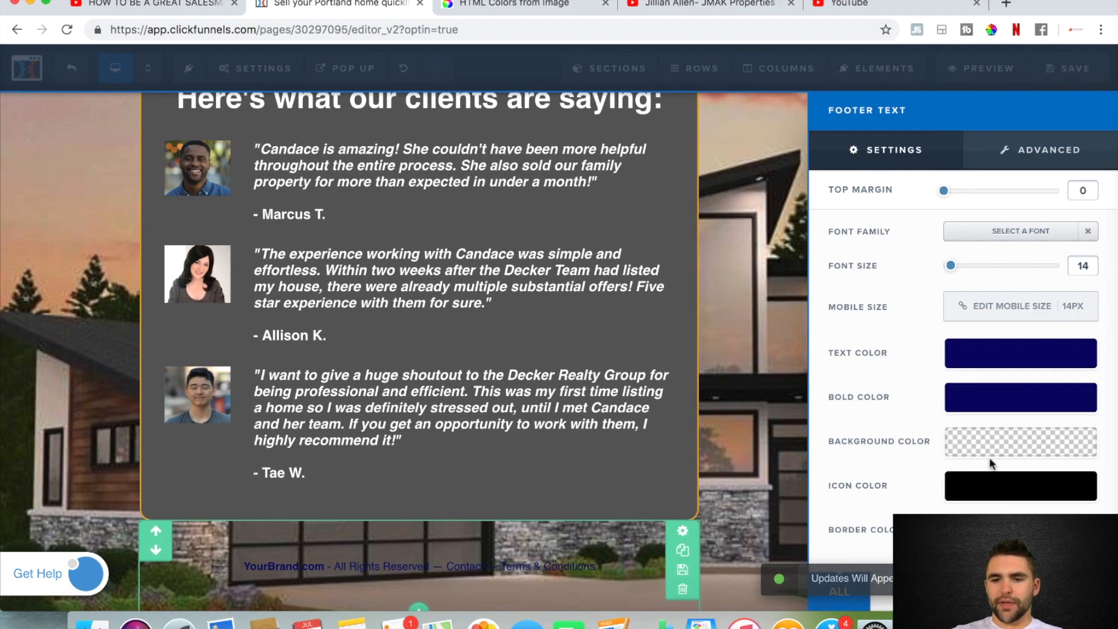
pyautogui.click(963, 365)
pyautogui.click(930, 412)
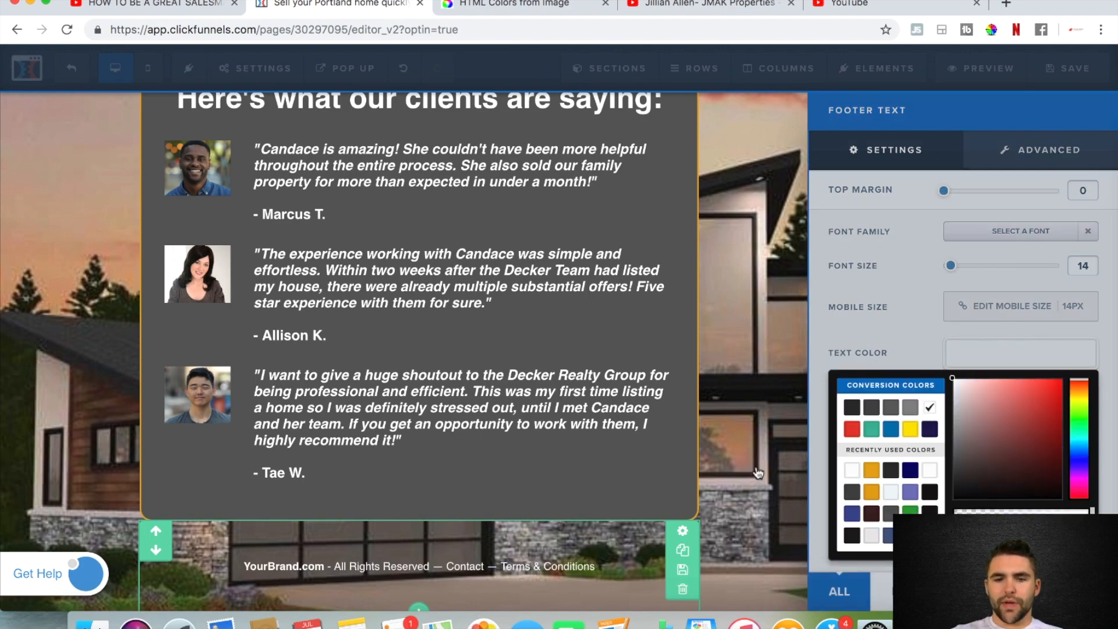
pyautogui.click(733, 483)
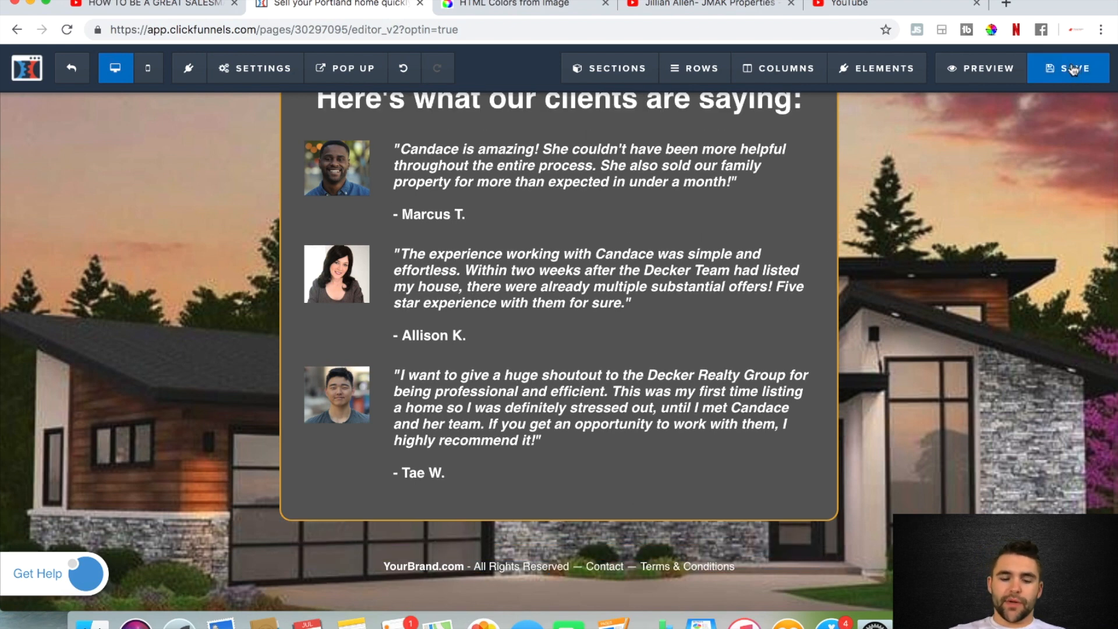
pyautogui.click(1073, 69)
# Try the recently used brand orange as the main headline's text colour and undo the change
pyautogui.scroll(15, 581, 344)
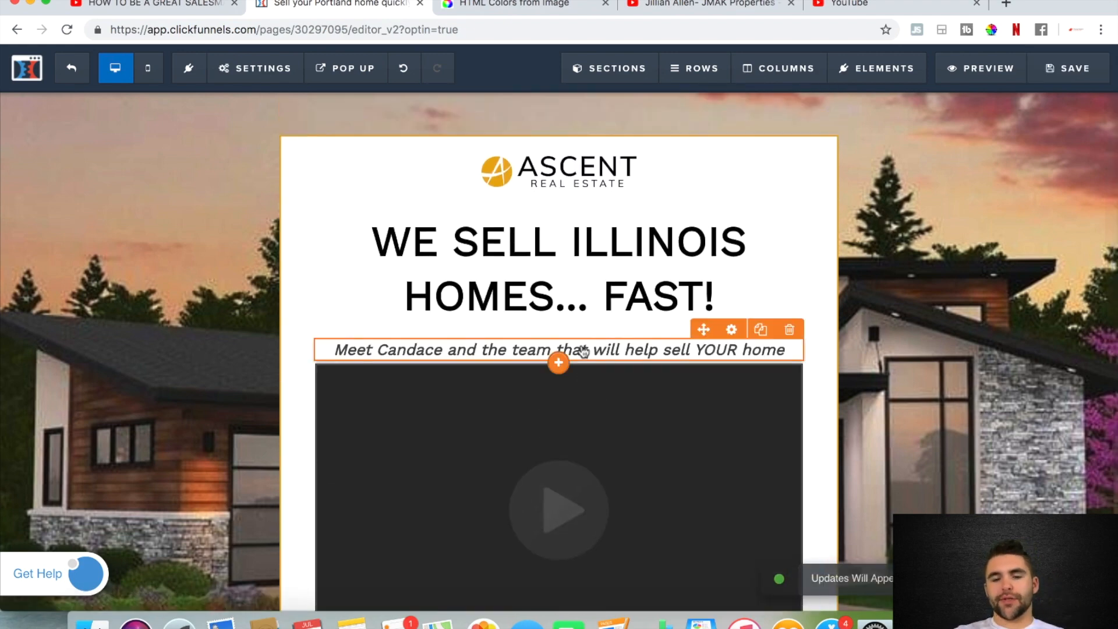
pyautogui.scroll(-4, 583, 350)
pyautogui.scroll(2, 583, 351)
pyautogui.scroll(1, 583, 351)
pyautogui.scroll(-1, 581, 349)
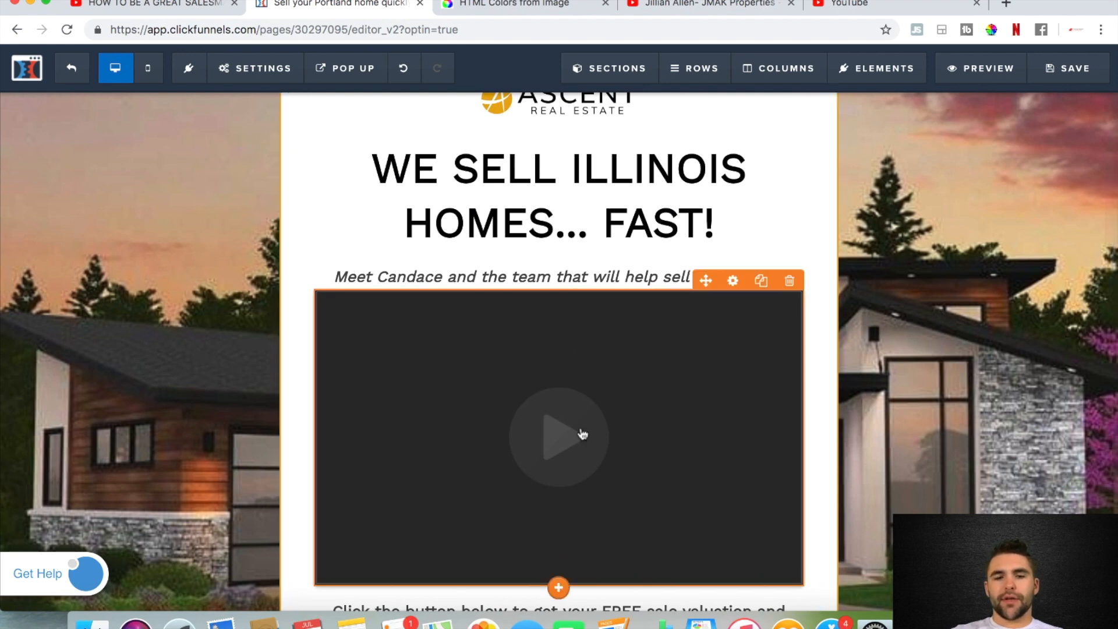
pyautogui.scroll(2, 582, 433)
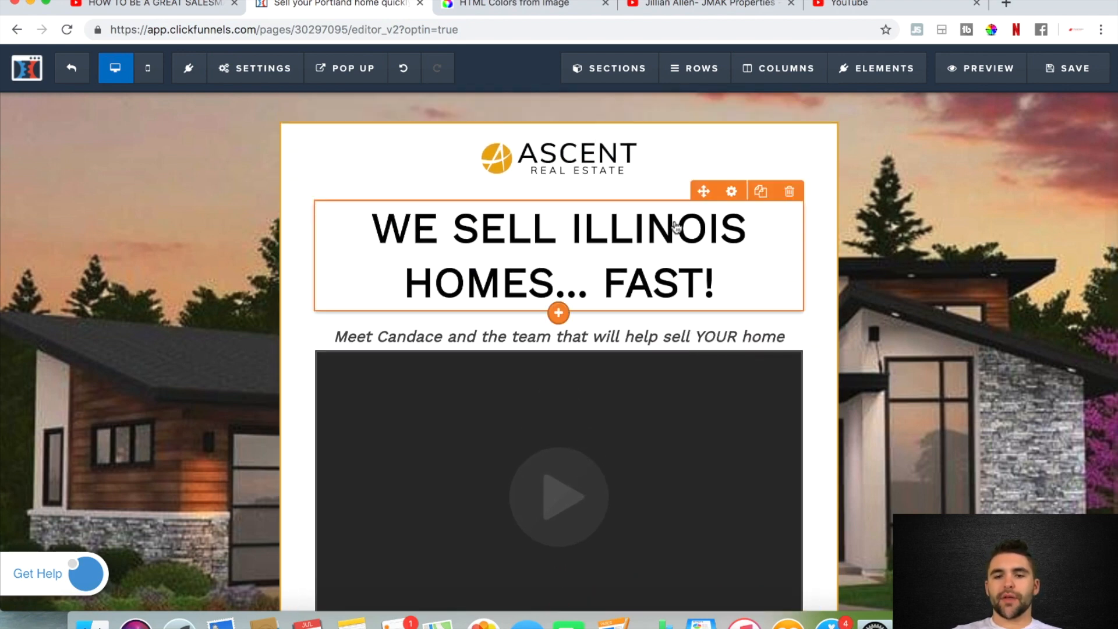
pyautogui.click(731, 192)
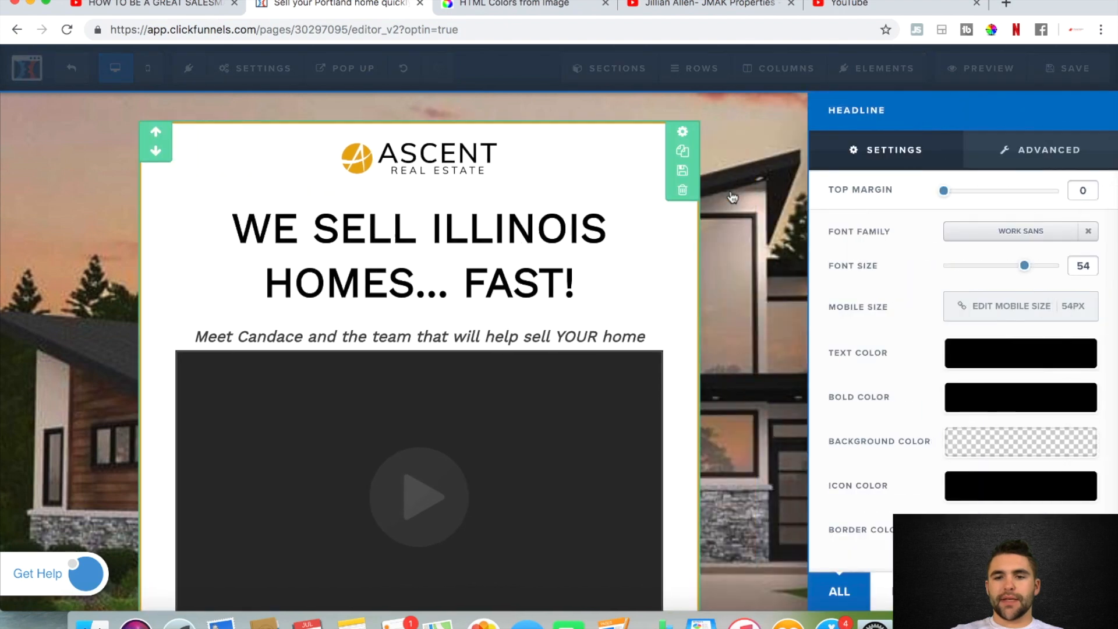
pyautogui.click(985, 357)
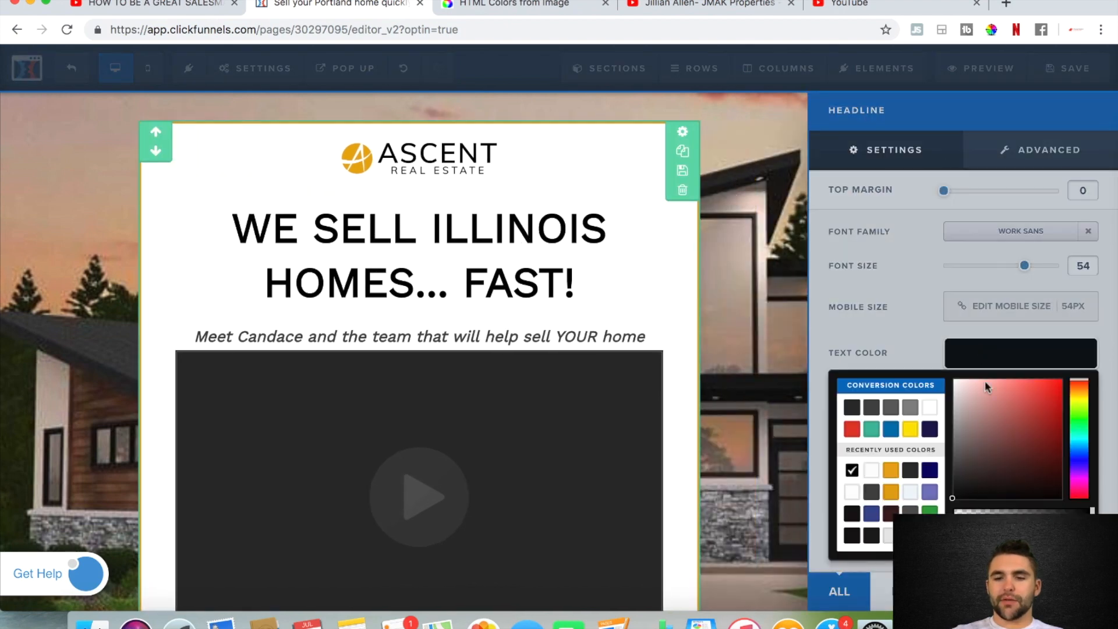
pyautogui.click(891, 470)
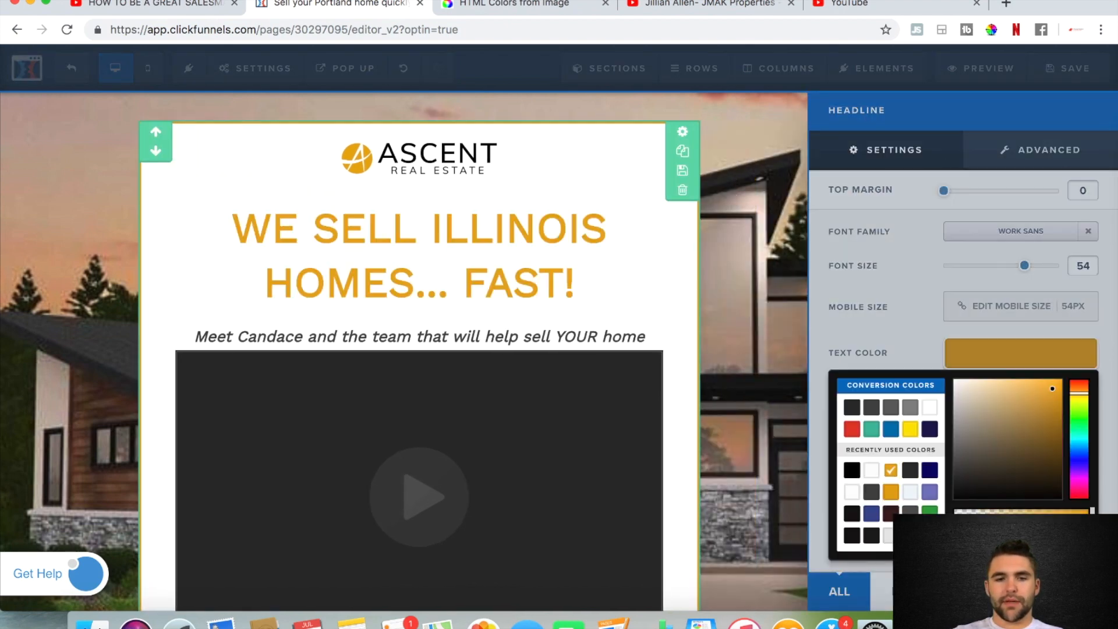
pyautogui.click(750, 350)
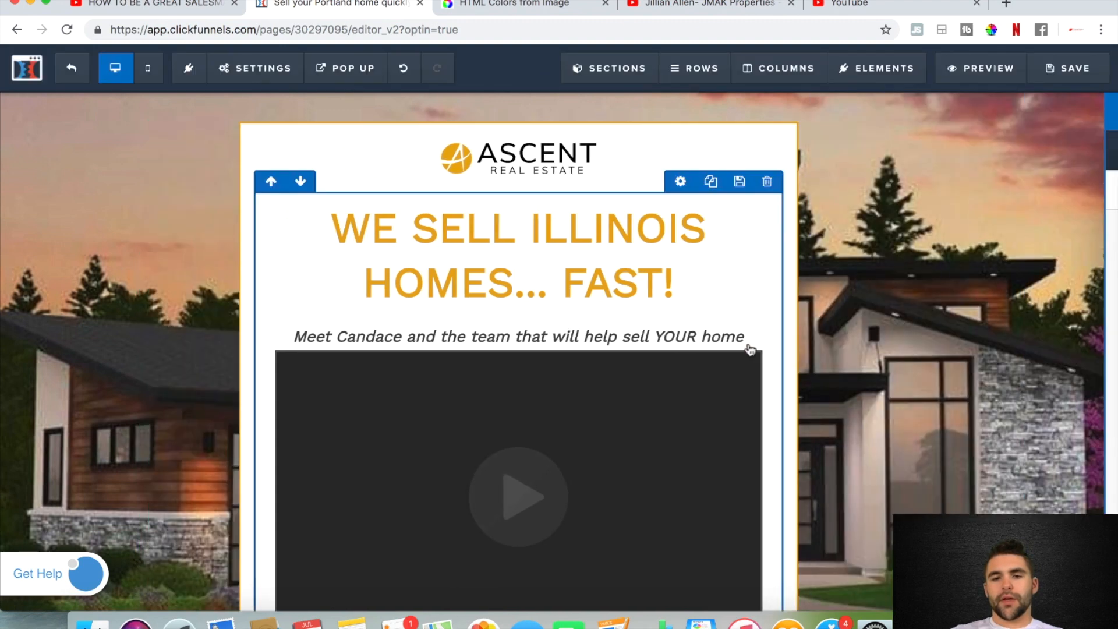
pyautogui.click(405, 70)
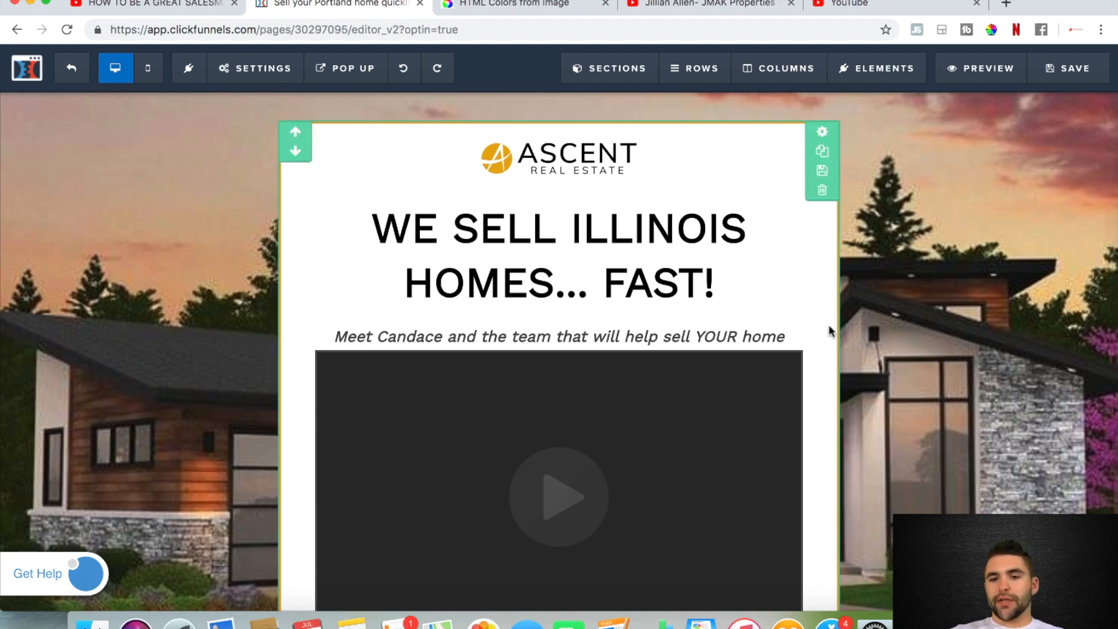
# Save the page and replace ILLINOIS with SAN DIEGO in the main headline
pyautogui.click(1071, 68)
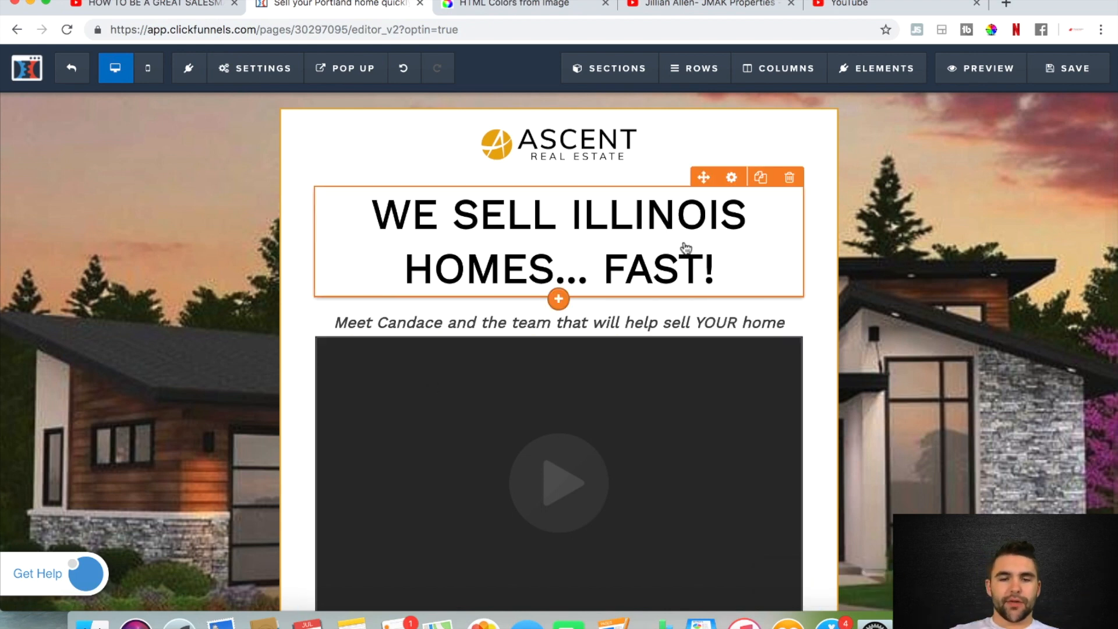
pyautogui.doubleClick(652, 217)
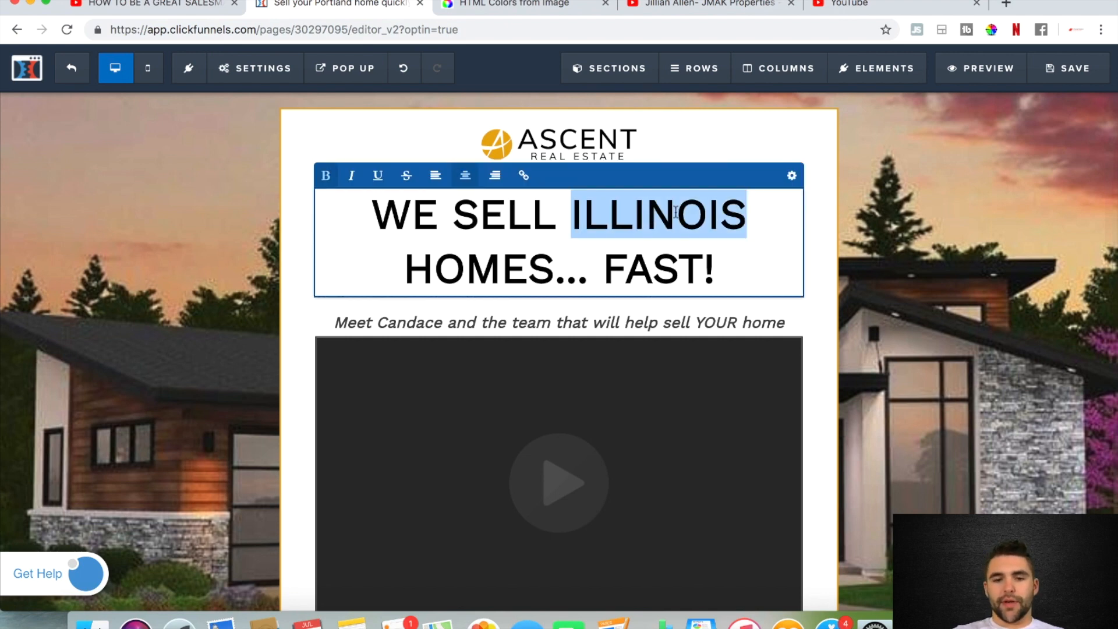
pyautogui.write('San Diego')
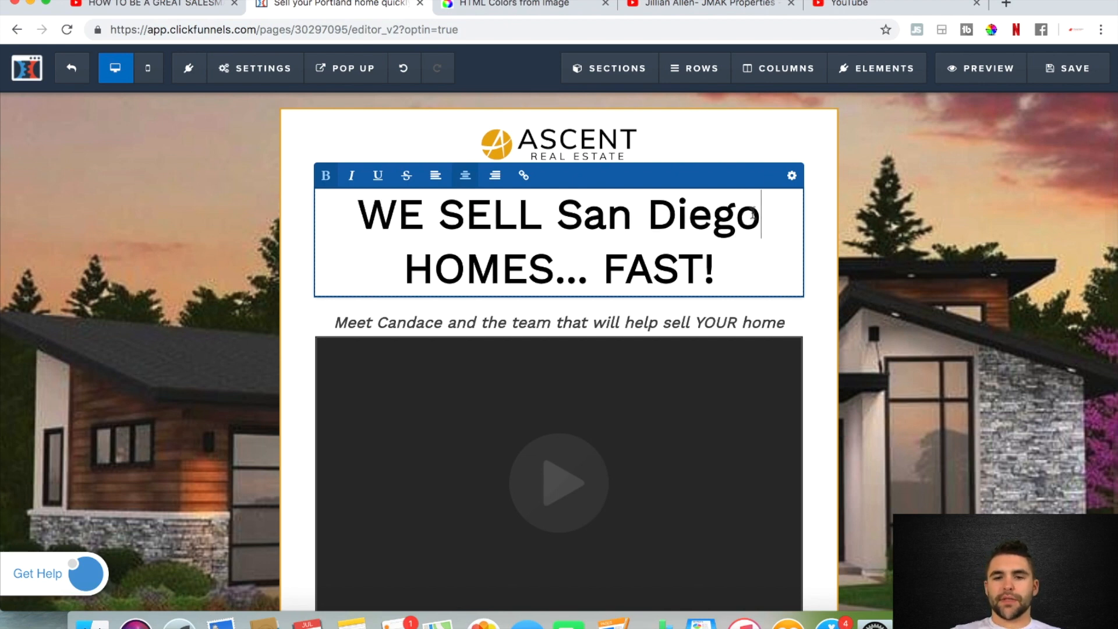
pyautogui.moveTo(761, 215); pyautogui.dragTo(589, 207)
pyautogui.write('AN DIEGO')
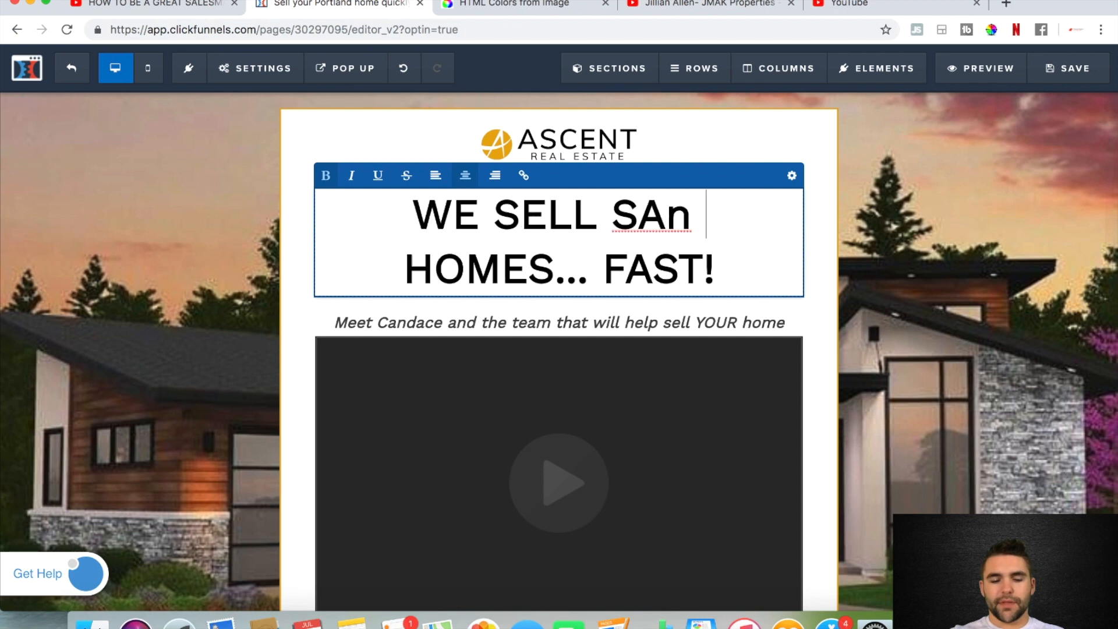
# Check the agent's first name on the open YouTube bio video and put it in place of the name in the landing page's subheadline
pyautogui.scroll(-1, 662, 283)
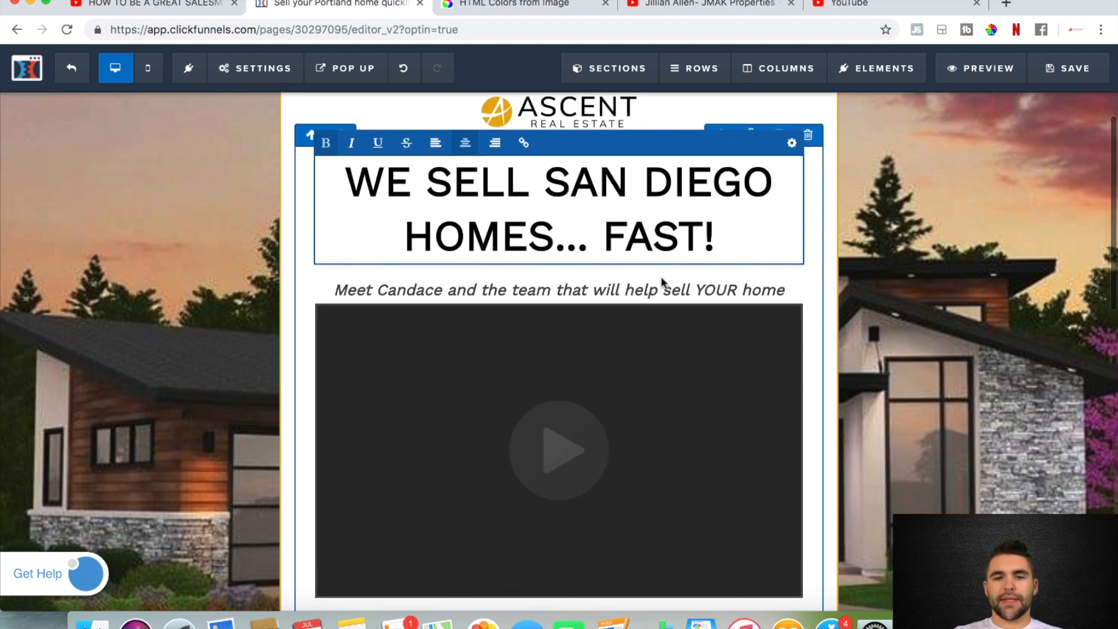
pyautogui.scroll(-3, 615, 194)
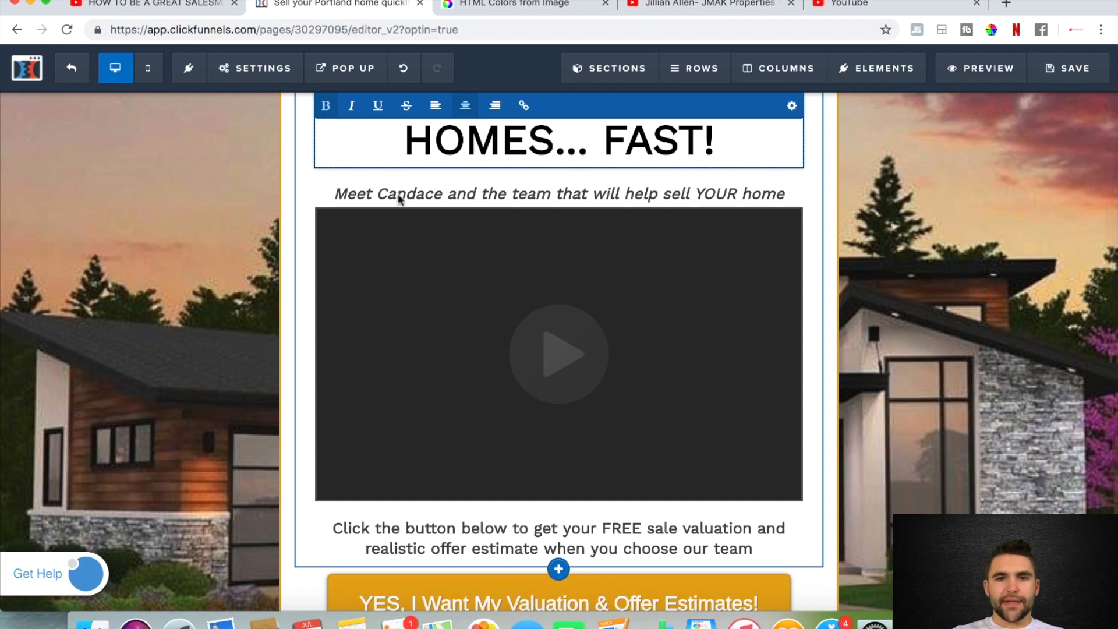
pyautogui.click(675, 5)
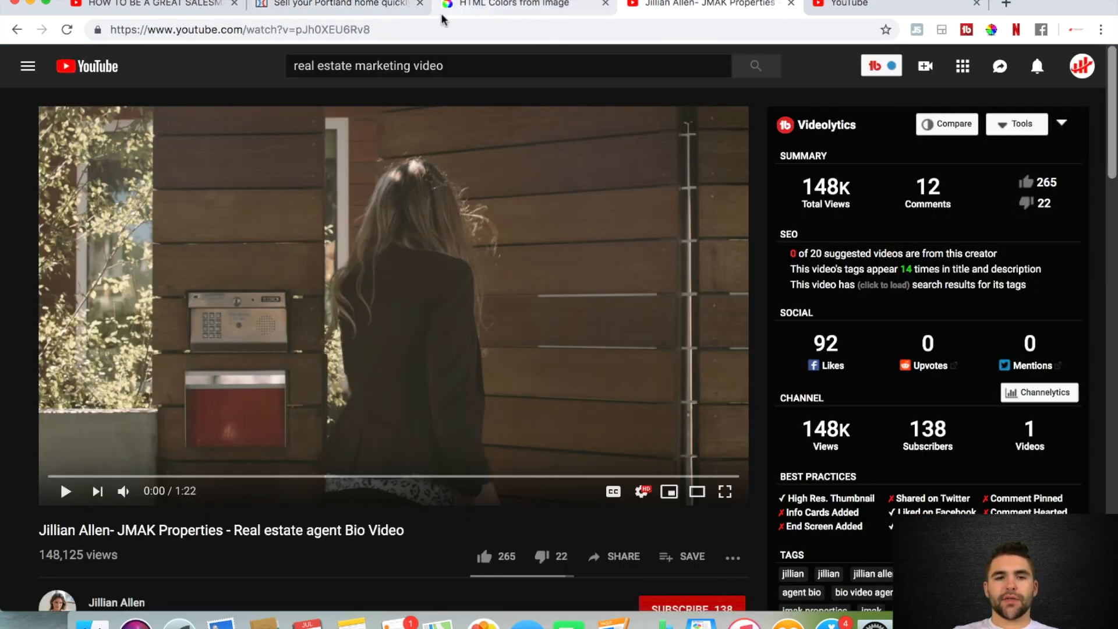
pyautogui.click(337, 5)
pyautogui.click(422, 198)
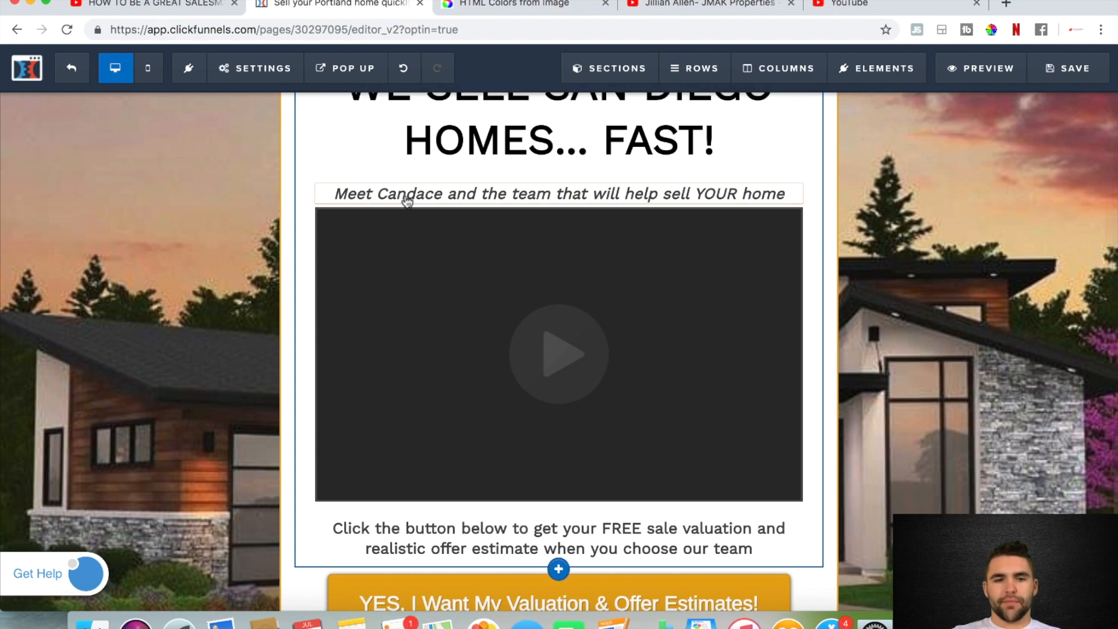
pyautogui.doubleClick(422, 195)
pyautogui.write('Jillian')
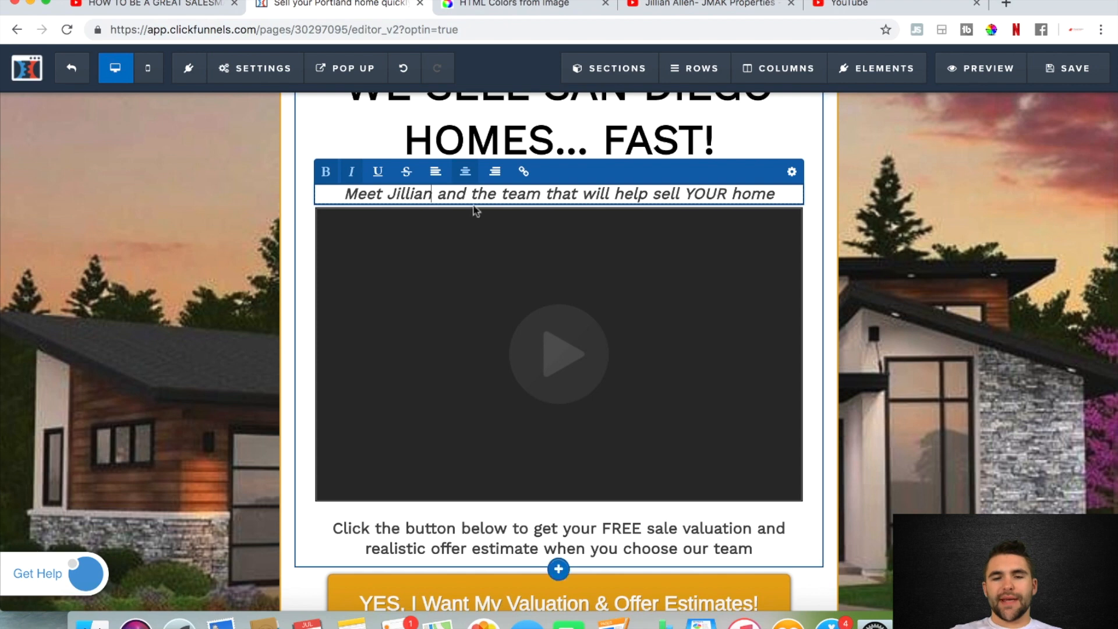
pyautogui.scroll(-4, 749, 193)
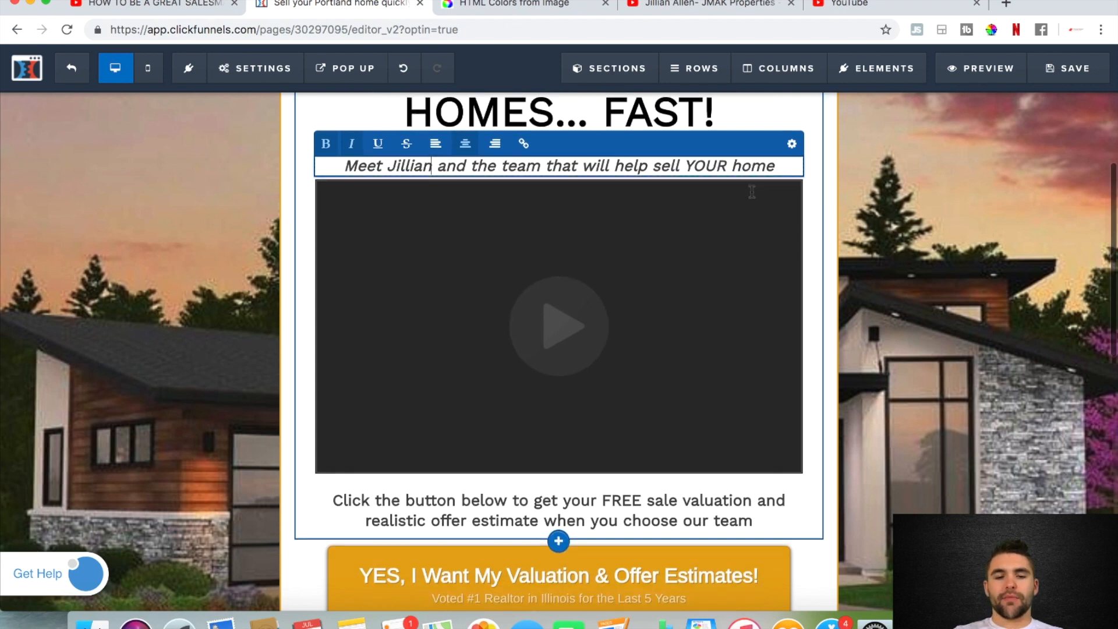
# Replace Illinois with San Diego in the sub text of the YES, I Want My Valuation & Offer Estimates! button
pyautogui.scroll(-2, 450, 429)
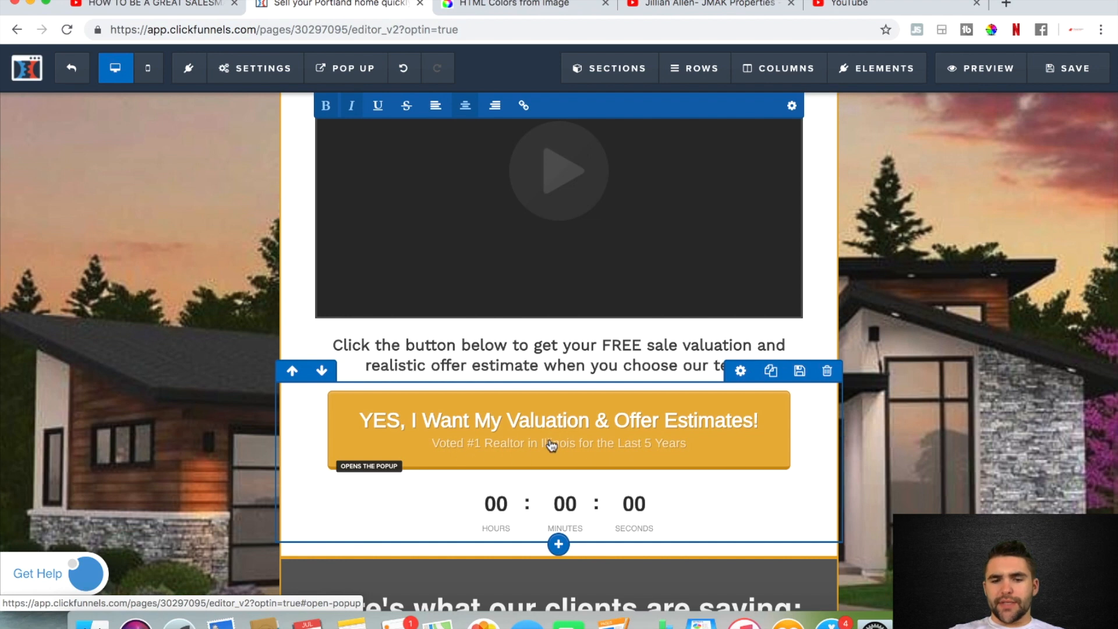
pyautogui.click(618, 442)
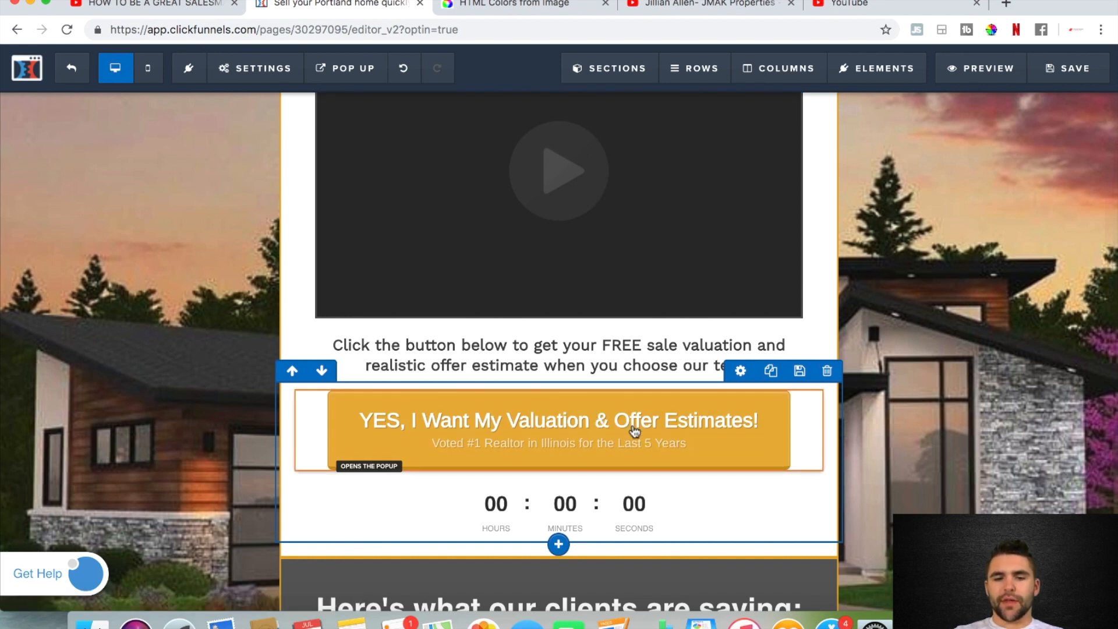
pyautogui.moveTo(635, 433)
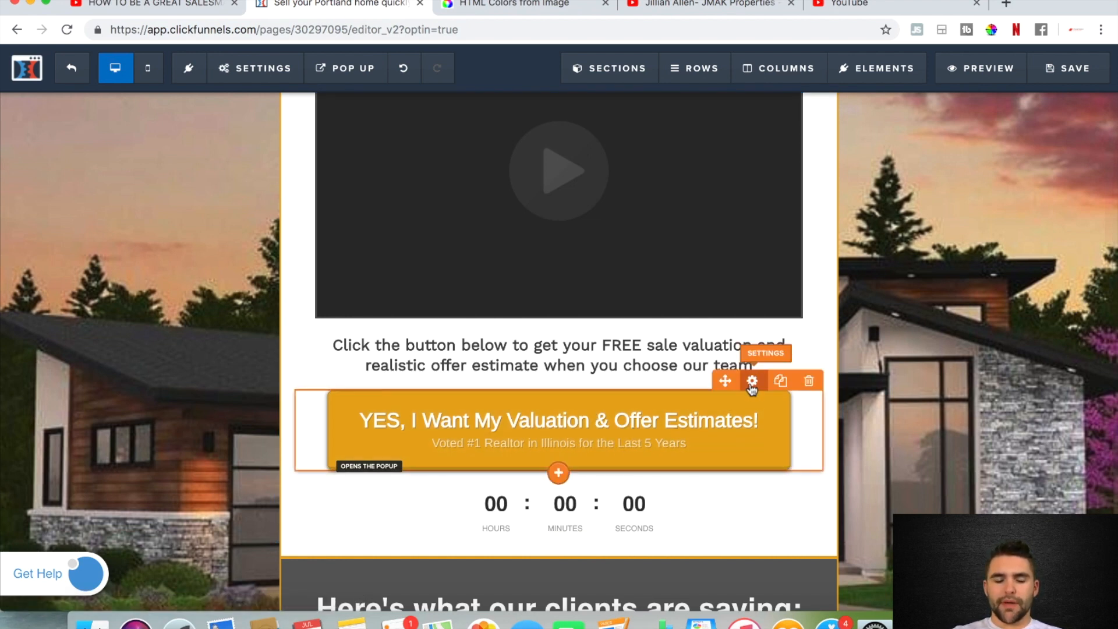
pyautogui.click(752, 381)
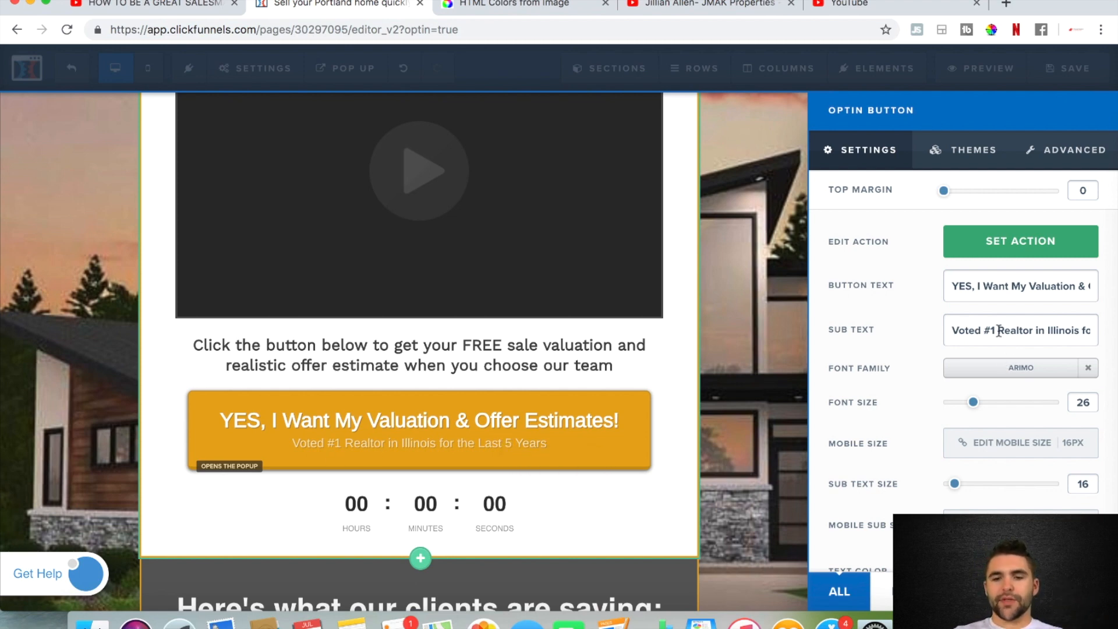
pyautogui.doubleClick(1062, 330)
pyautogui.write('San Diego')
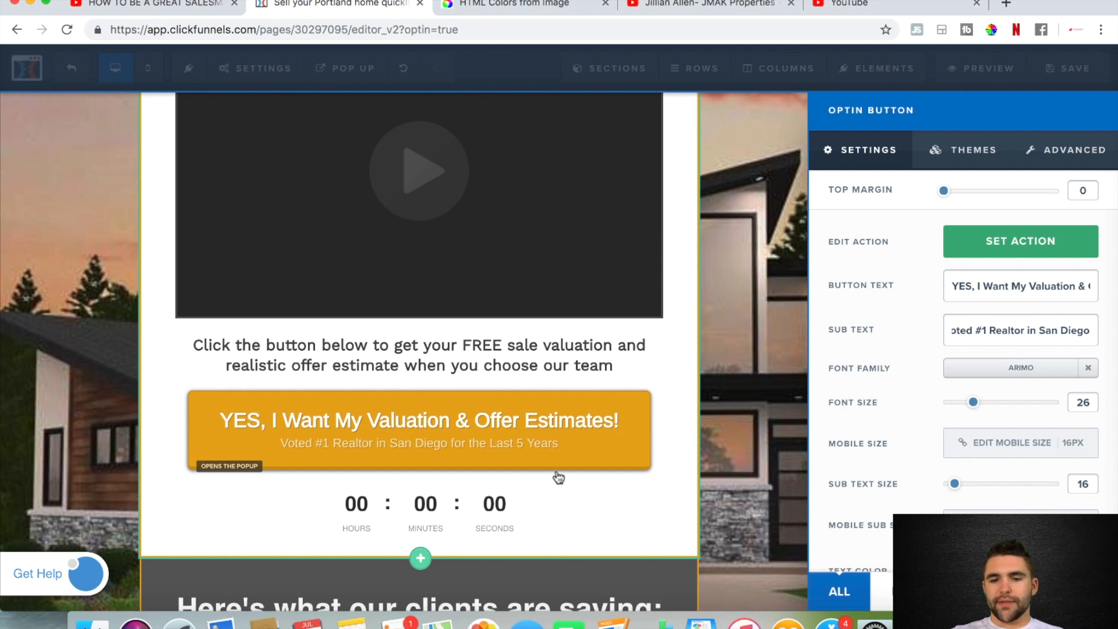
pyautogui.click(625, 505)
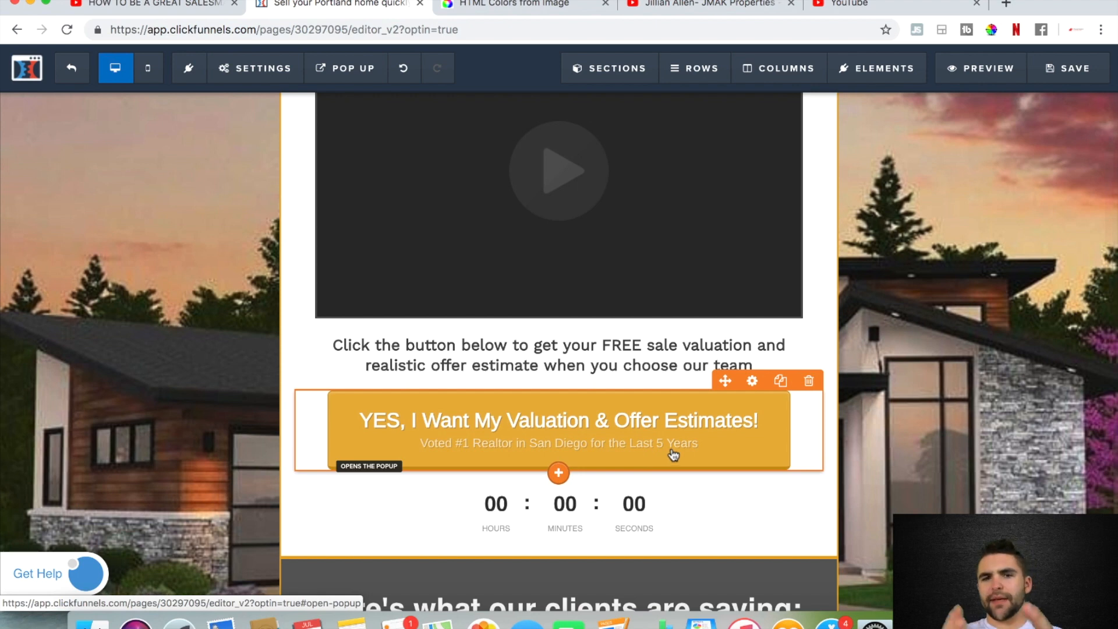
# Set the countdown timer below the button to 1 hour and 2 minutes, and save the page
pyautogui.scroll(-3, 673, 455)
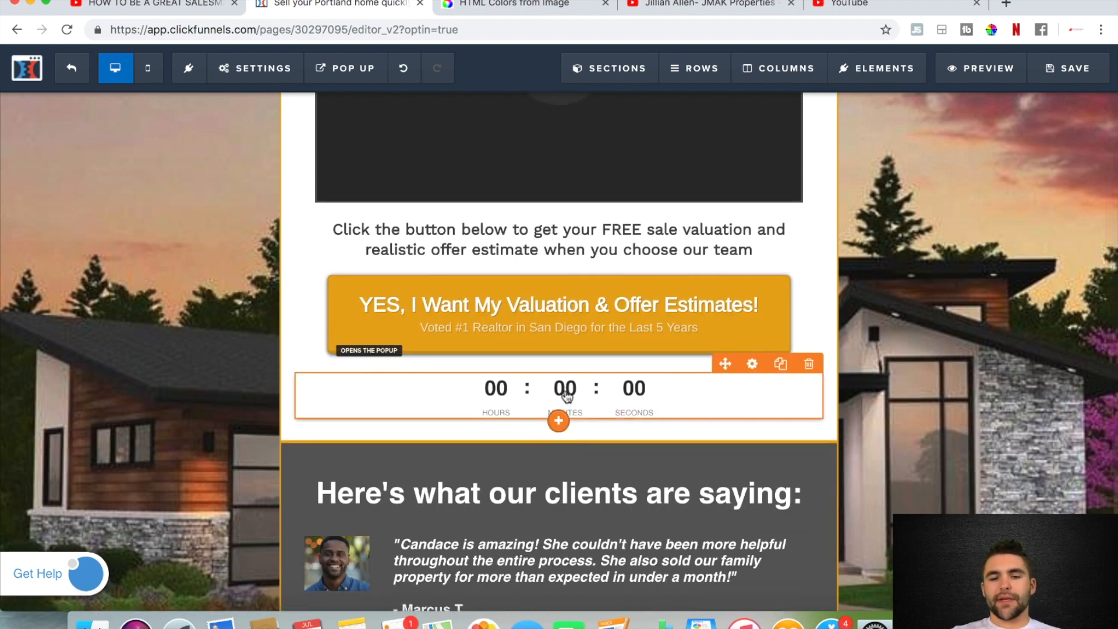
pyautogui.click(752, 365)
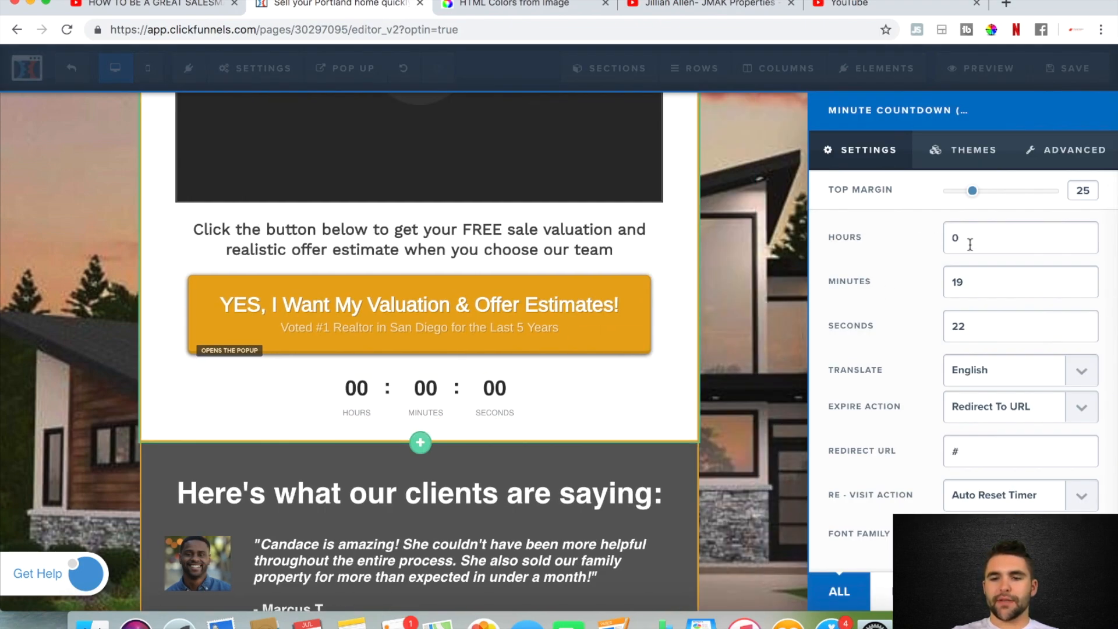
pyautogui.click(966, 240)
pyautogui.press('BackSpace')
pyautogui.write('1')
pyautogui.press('Tab')
pyautogui.press('BackSpace')
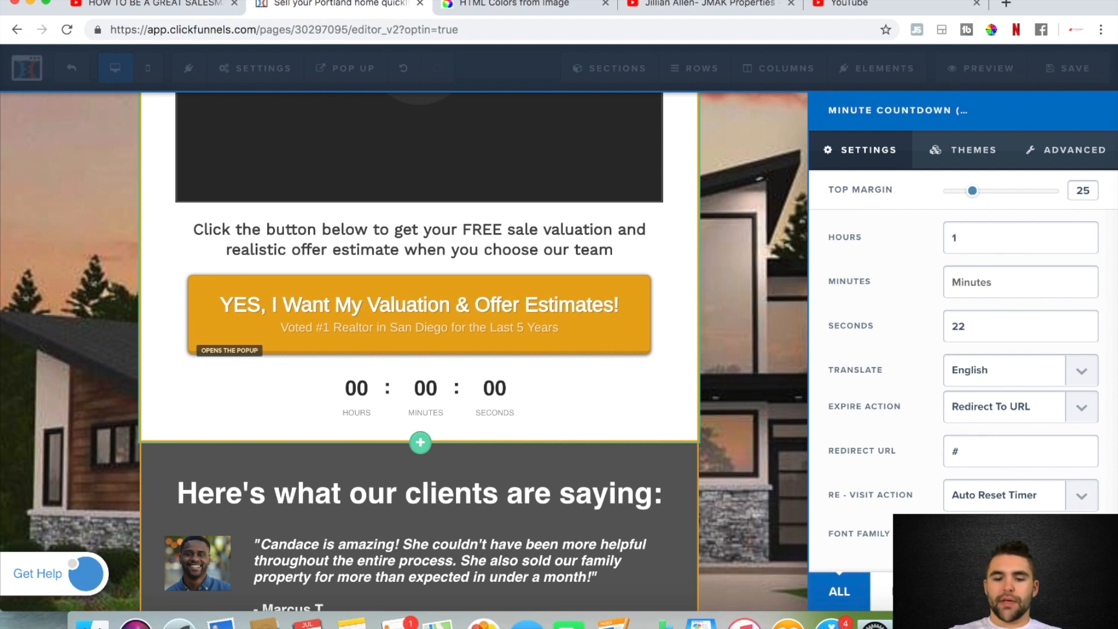
pyautogui.write('2')
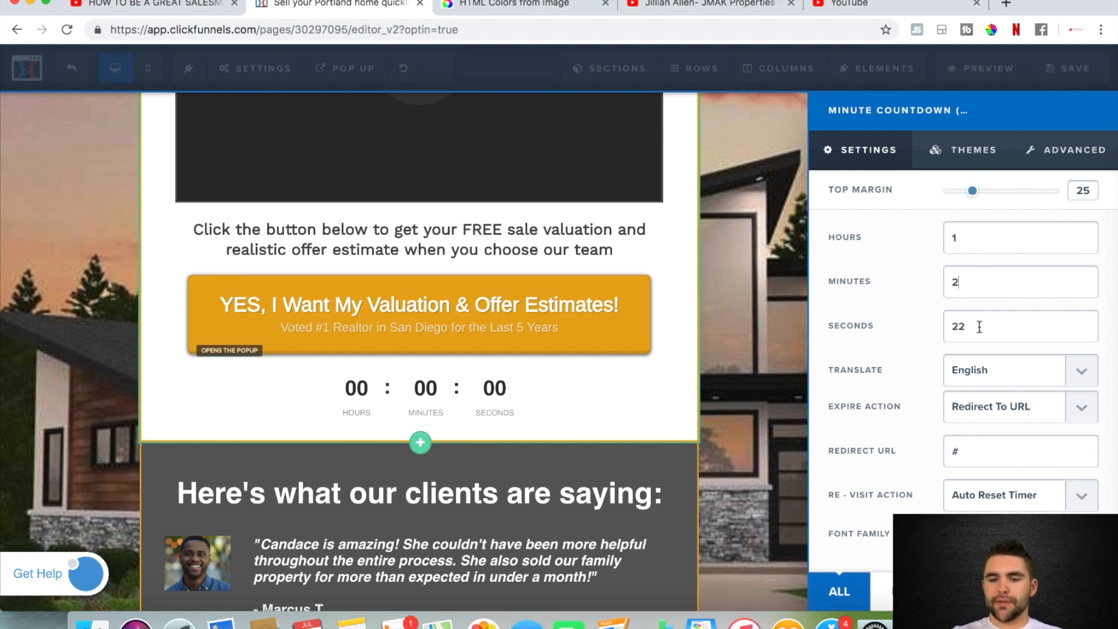
pyautogui.click(770, 407)
pyautogui.click(1057, 69)
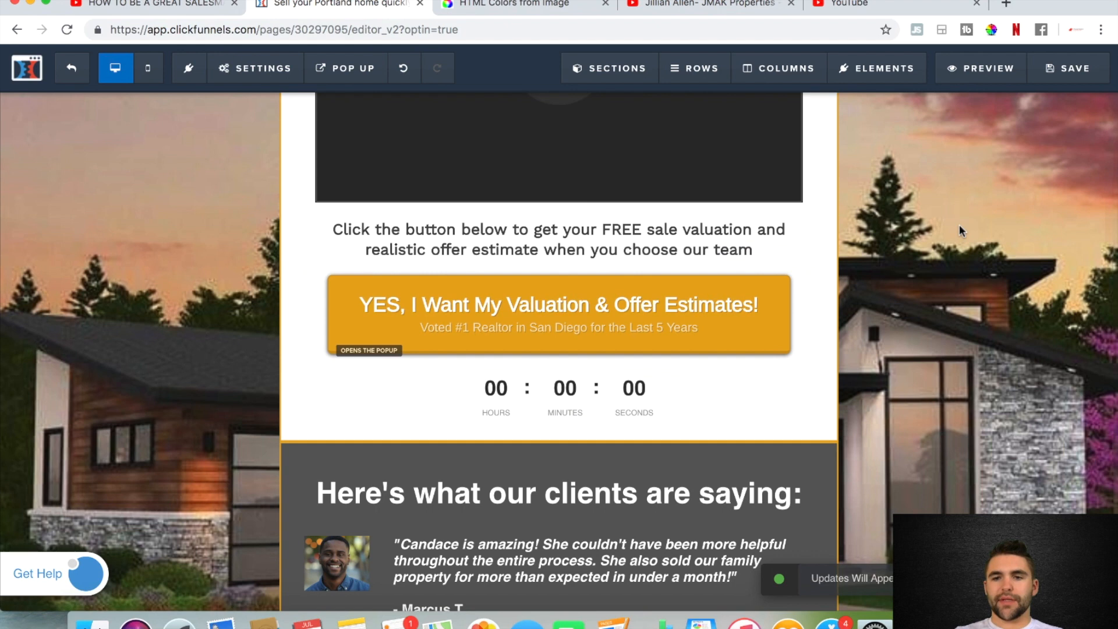
# Preview the landing page, review its headline, video, button, countdown timer and testimonials, and close the preview
pyautogui.click(976, 70)
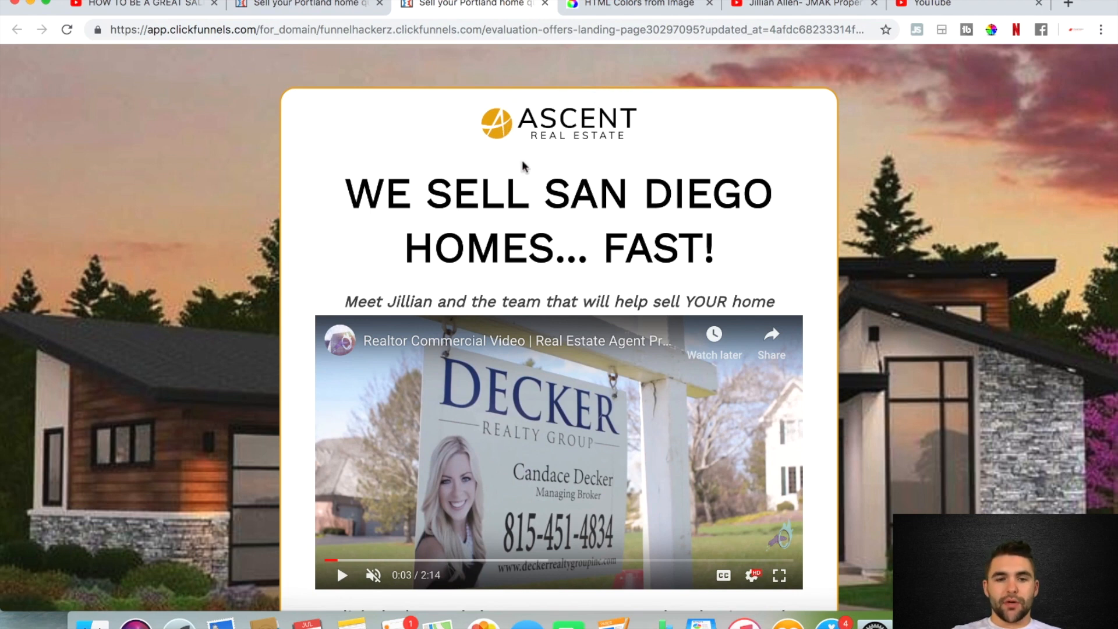
pyautogui.scroll(-3, 513, 151)
pyautogui.scroll(-3, 672, 124)
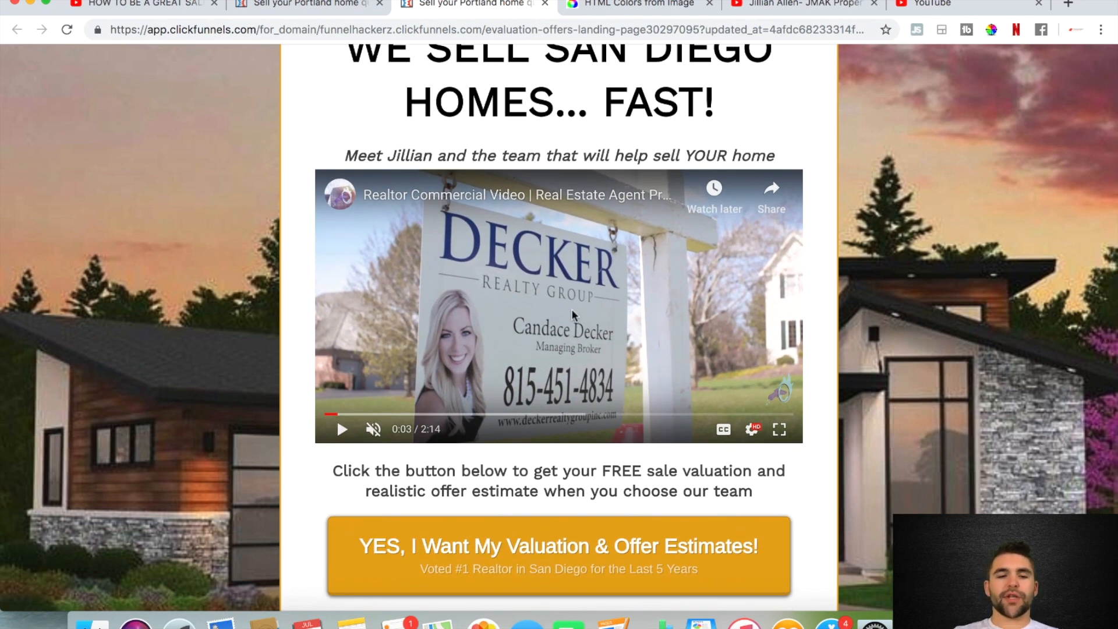
pyautogui.scroll(-3, 572, 315)
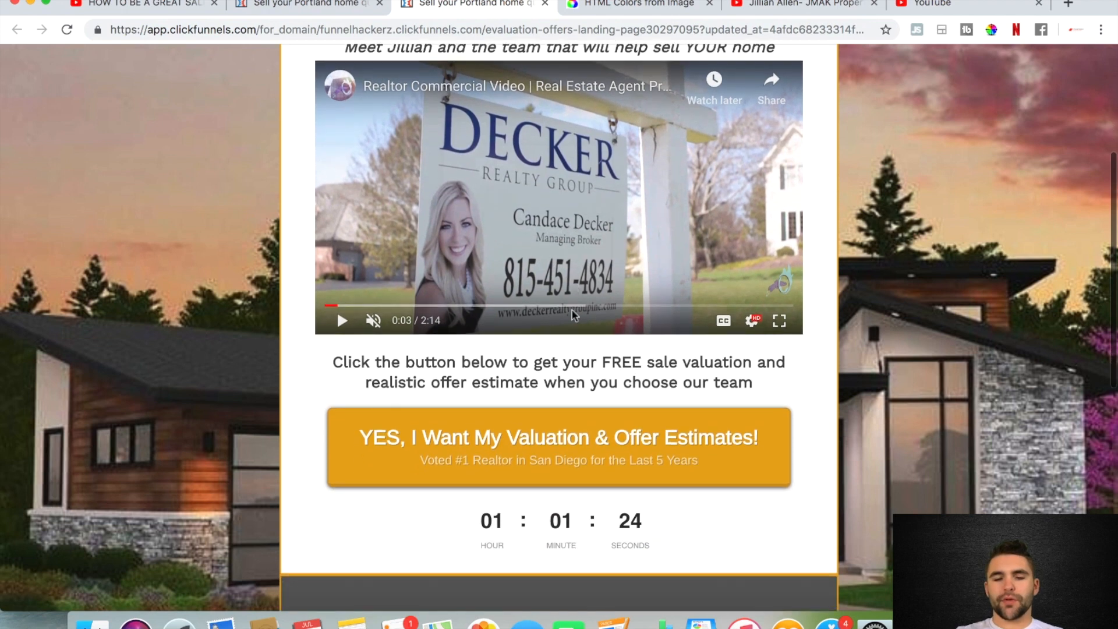
pyautogui.scroll(-1, 573, 314)
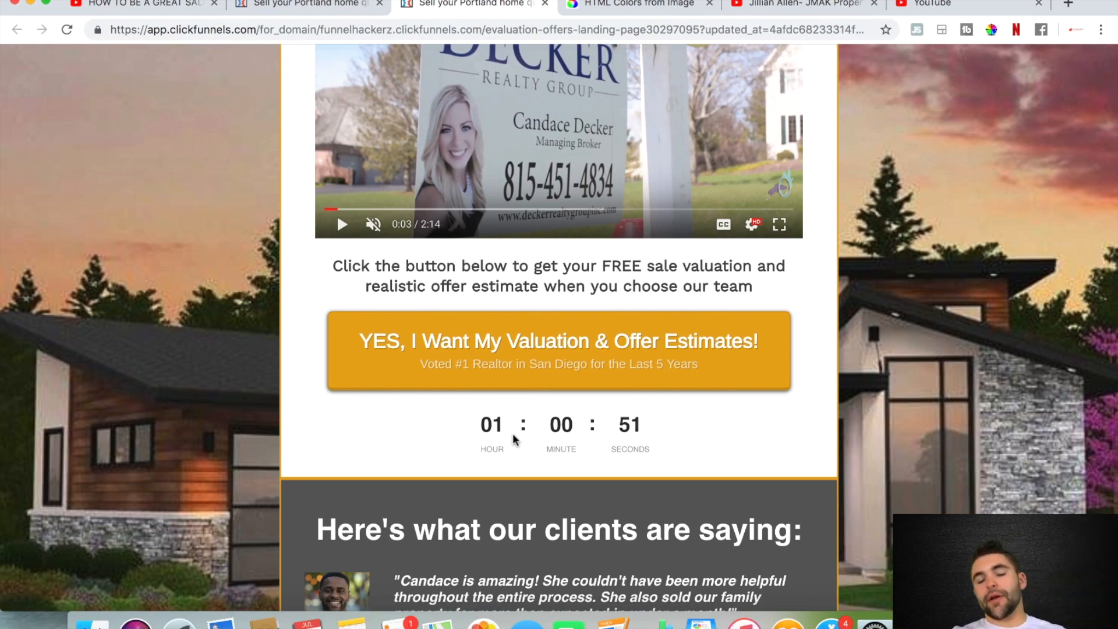
pyautogui.scroll(-5, 514, 438)
pyautogui.scroll(-1, 512, 433)
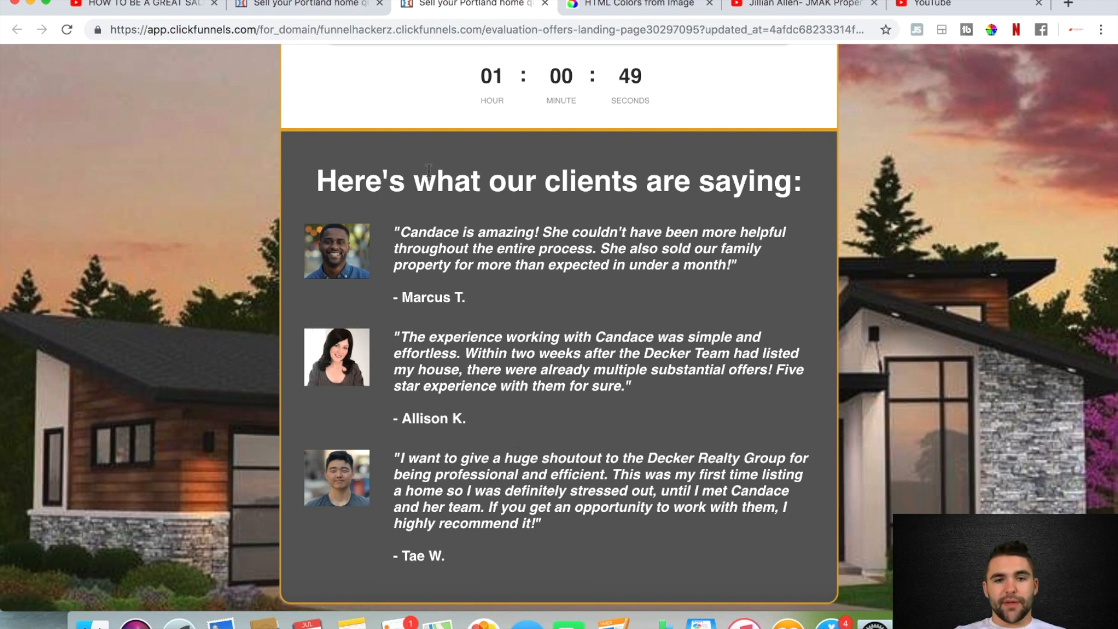
pyautogui.press('super+w')
# Set the background colour of the pop-up's Send Me My FREE Estimate! button to #e8a912 and save the page
pyautogui.moveTo(364, 68)
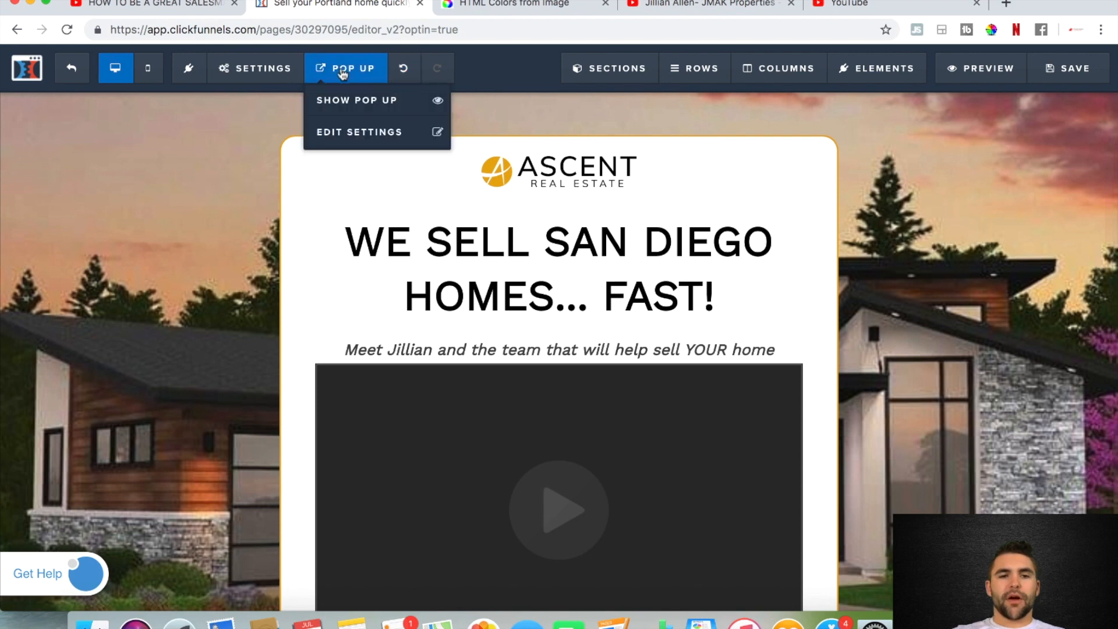
pyautogui.click(359, 133)
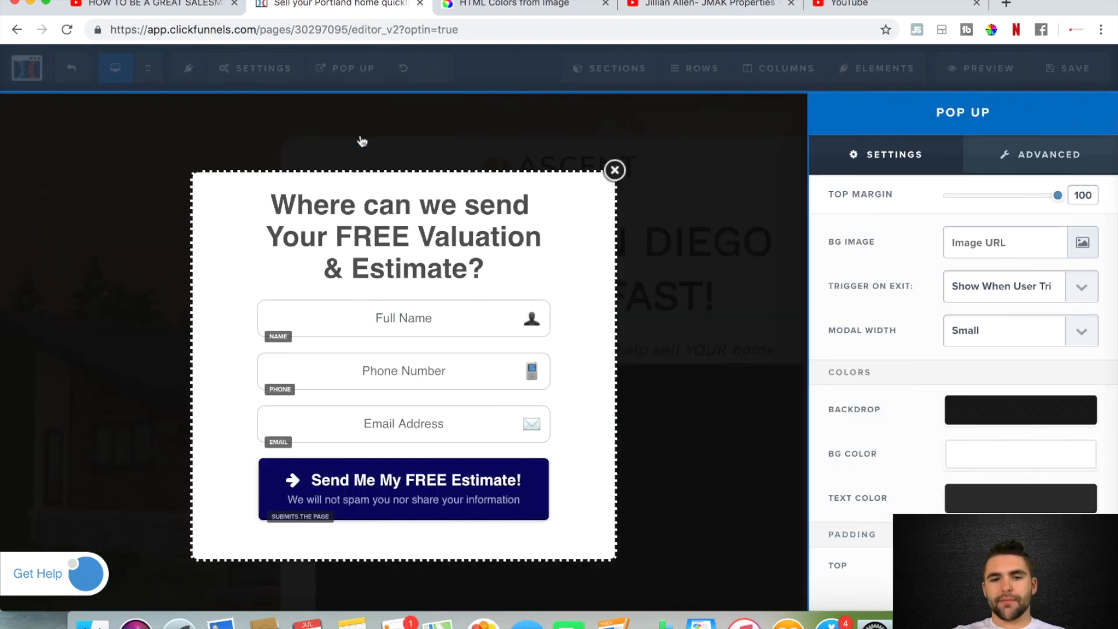
pyautogui.click(374, 351)
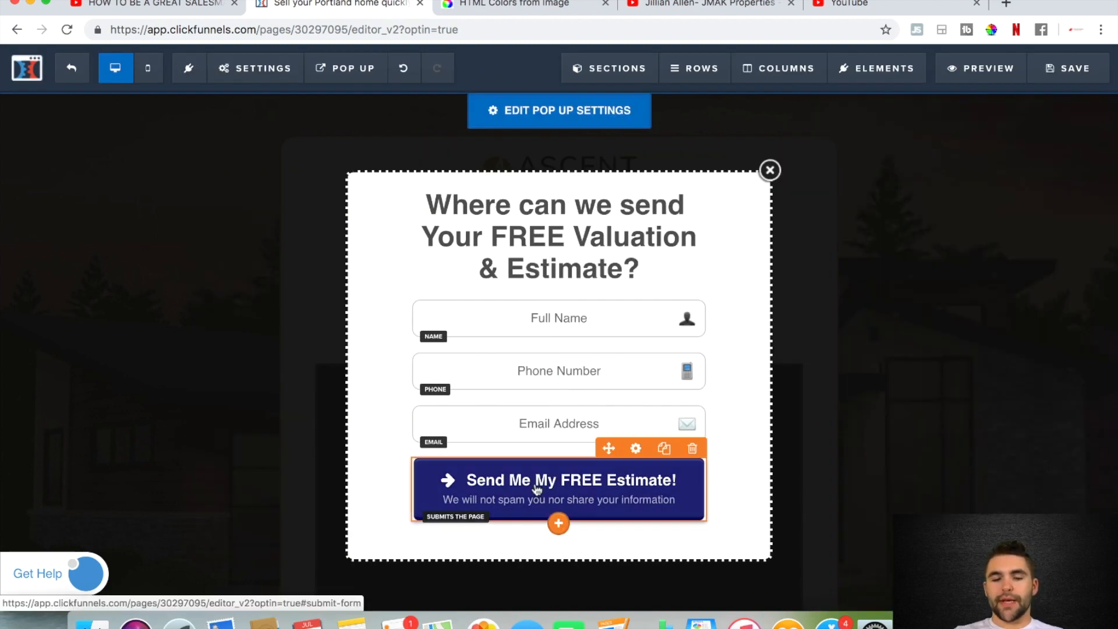
pyautogui.click(635, 450)
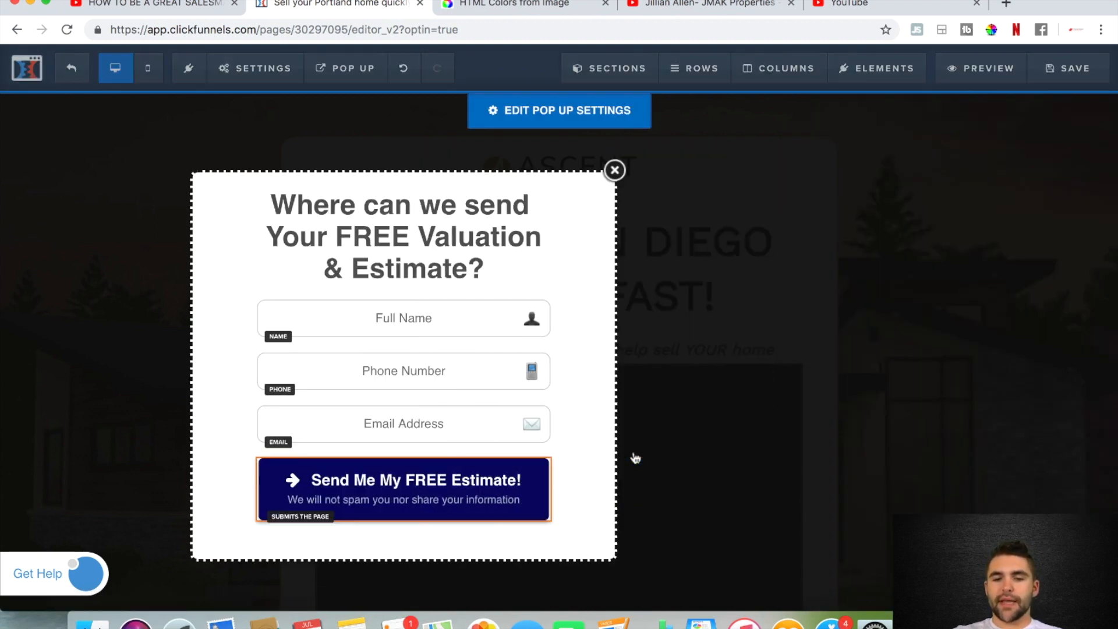
pyautogui.scroll(-3, 897, 460)
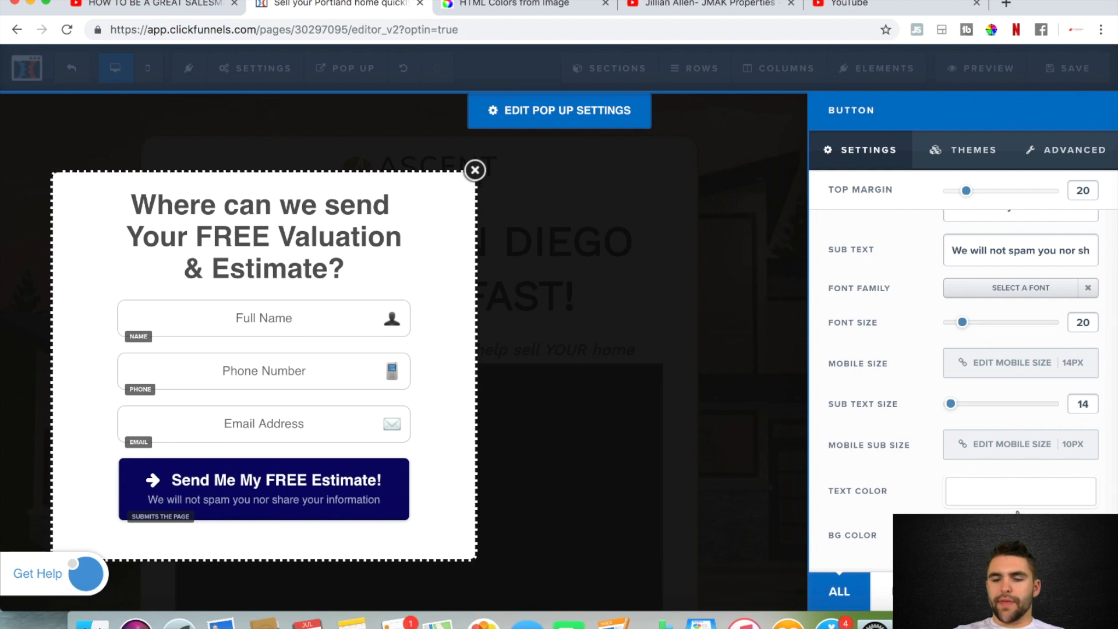
pyautogui.click(1021, 535)
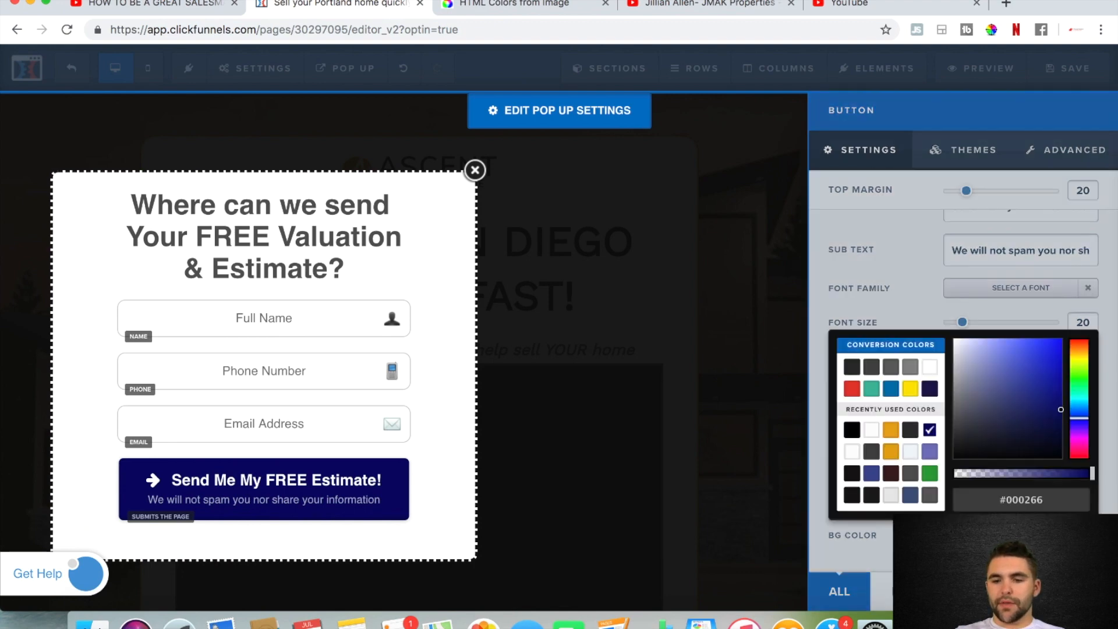
pyautogui.doubleClick(1025, 498)
pyautogui.write('e8a912')
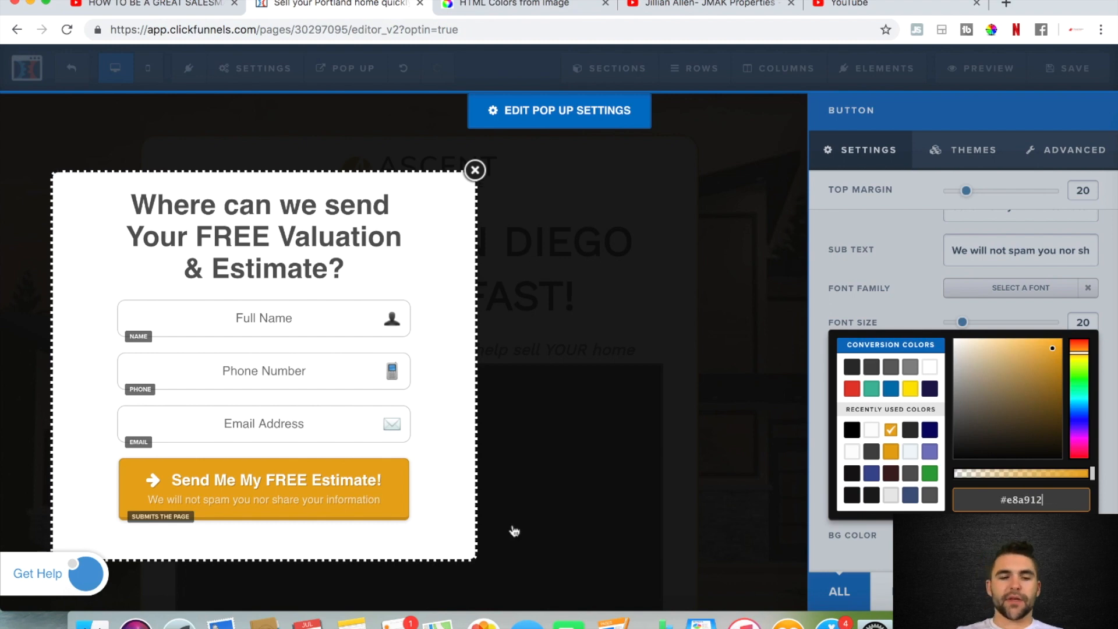
pyautogui.click(559, 425)
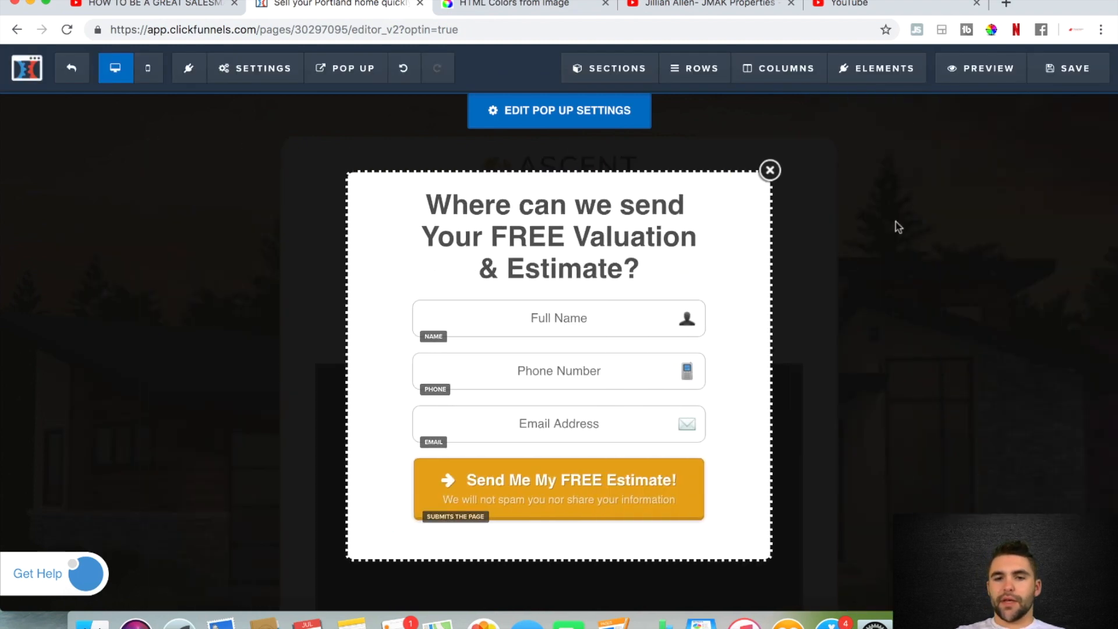
pyautogui.click(1068, 68)
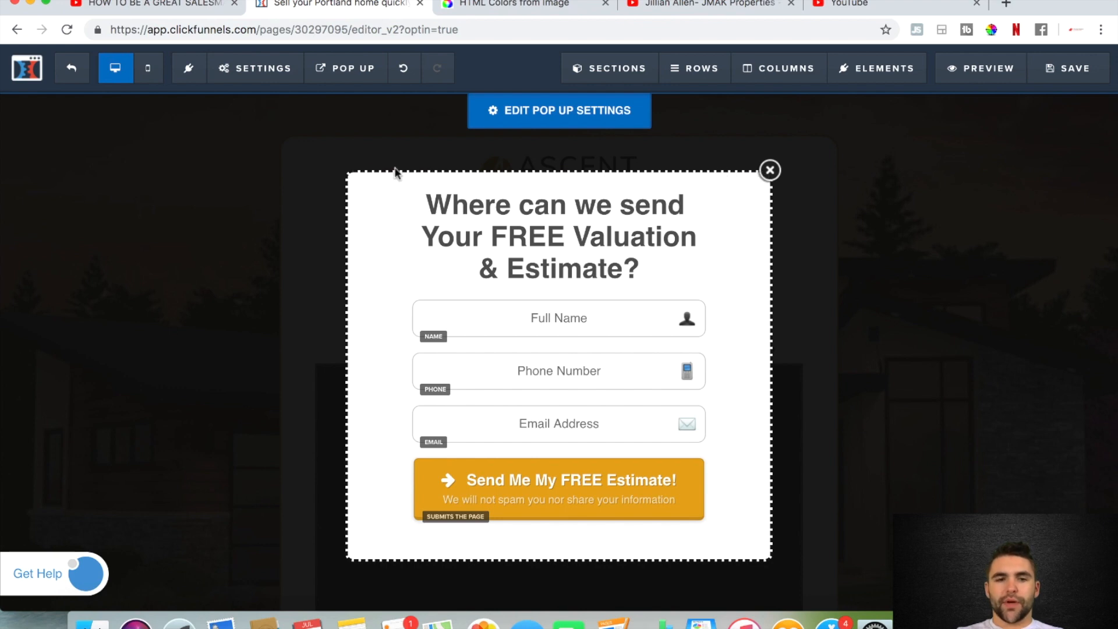
# Change the pop-up's border style to Solid in its advanced settings
pyautogui.click(558, 121)
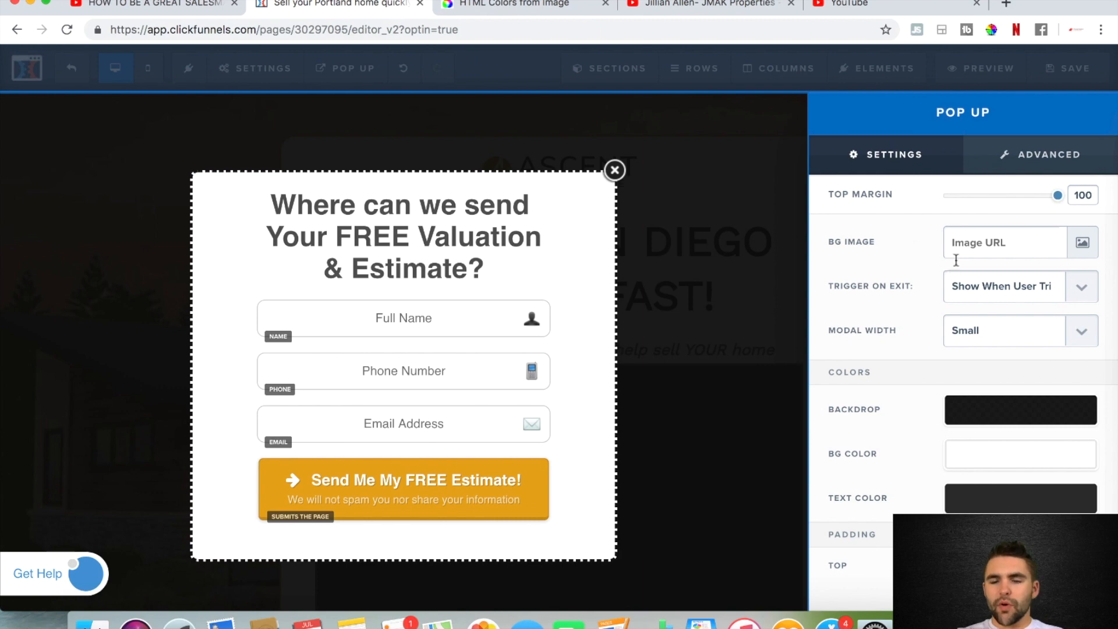
pyautogui.click(1024, 156)
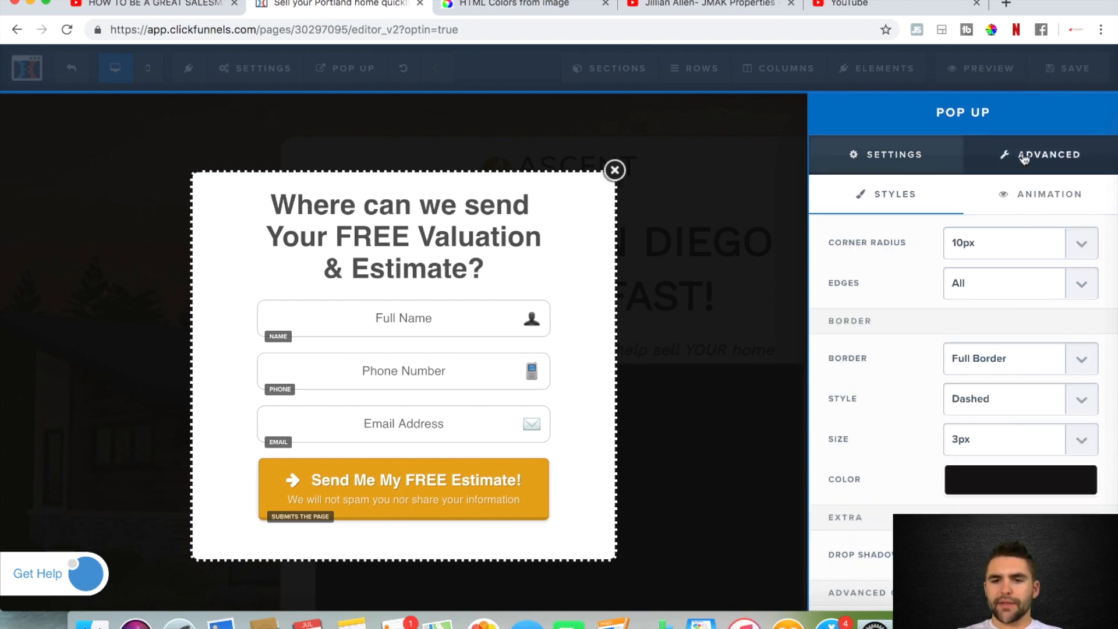
pyautogui.scroll(-2, 1000, 387)
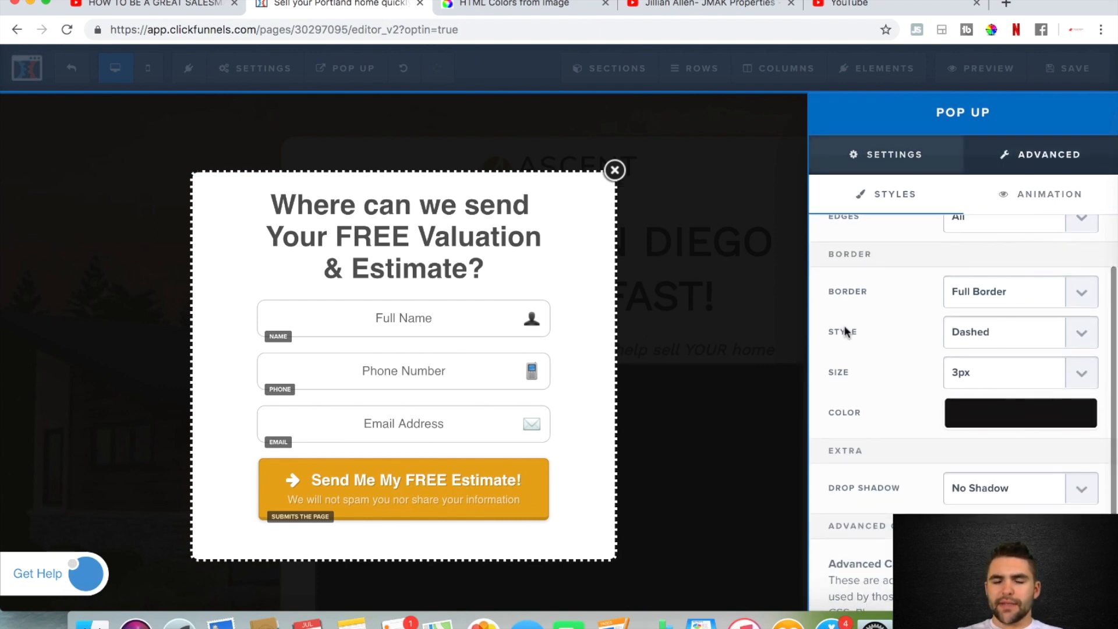
pyautogui.click(1086, 337)
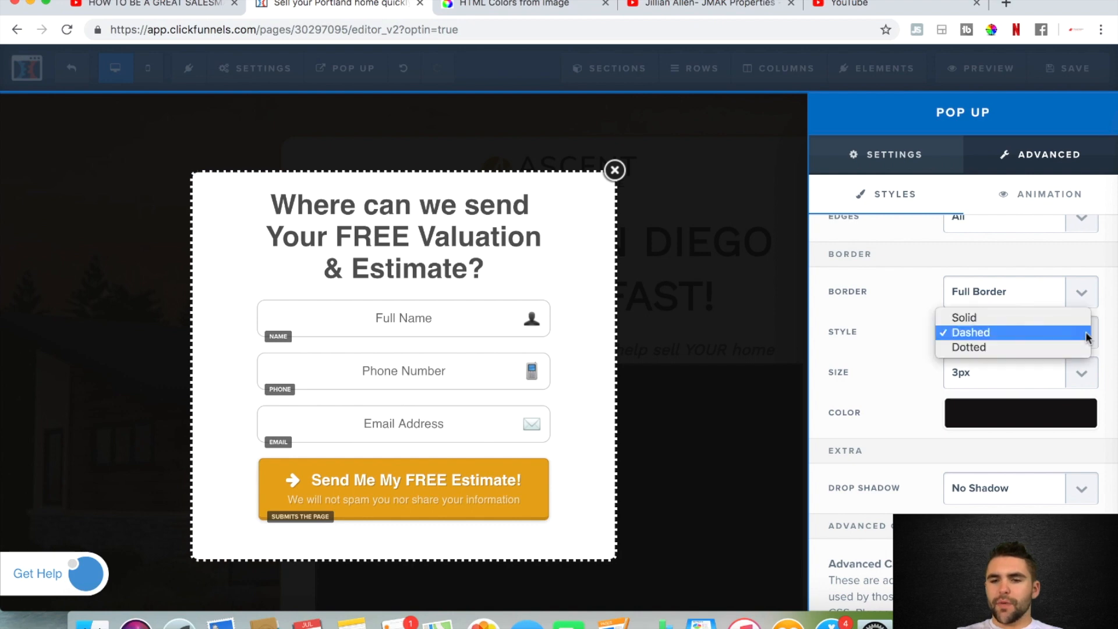
pyautogui.click(975, 317)
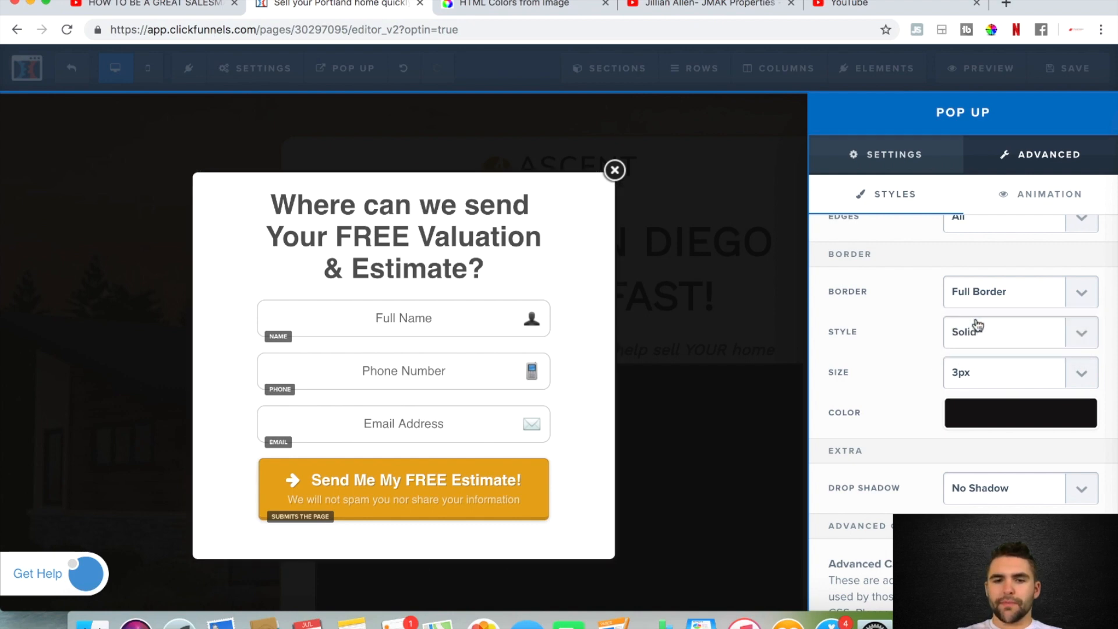
# Try the Dashed and Dotted border styles on the pop-up and return it to Solid
pyautogui.click(984, 332)
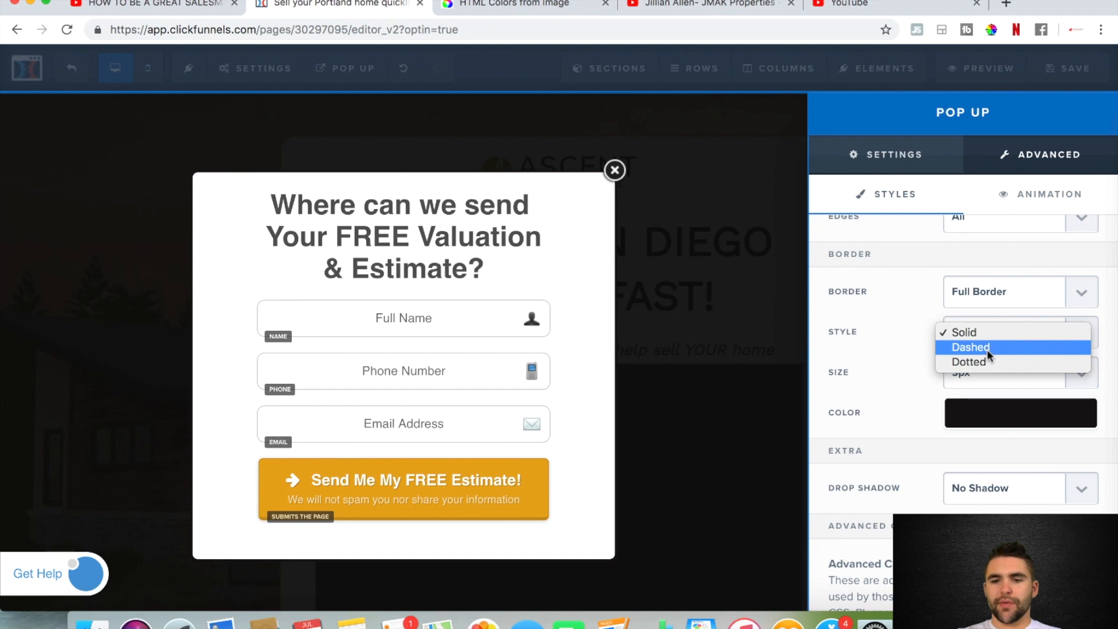
pyautogui.click(988, 348)
pyautogui.click(1000, 333)
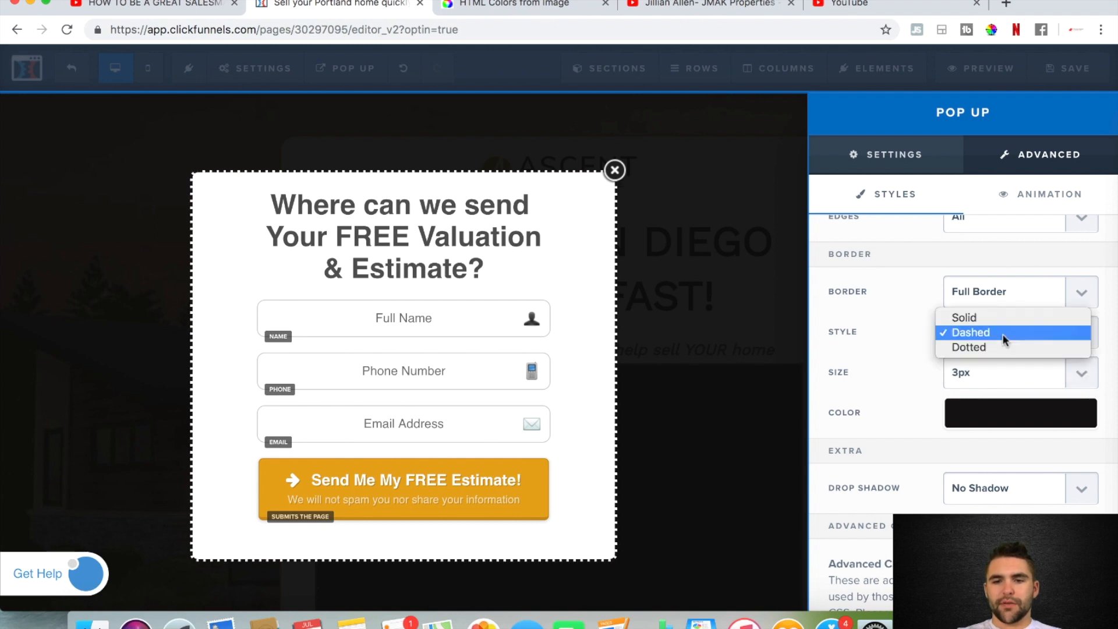
pyautogui.click(994, 348)
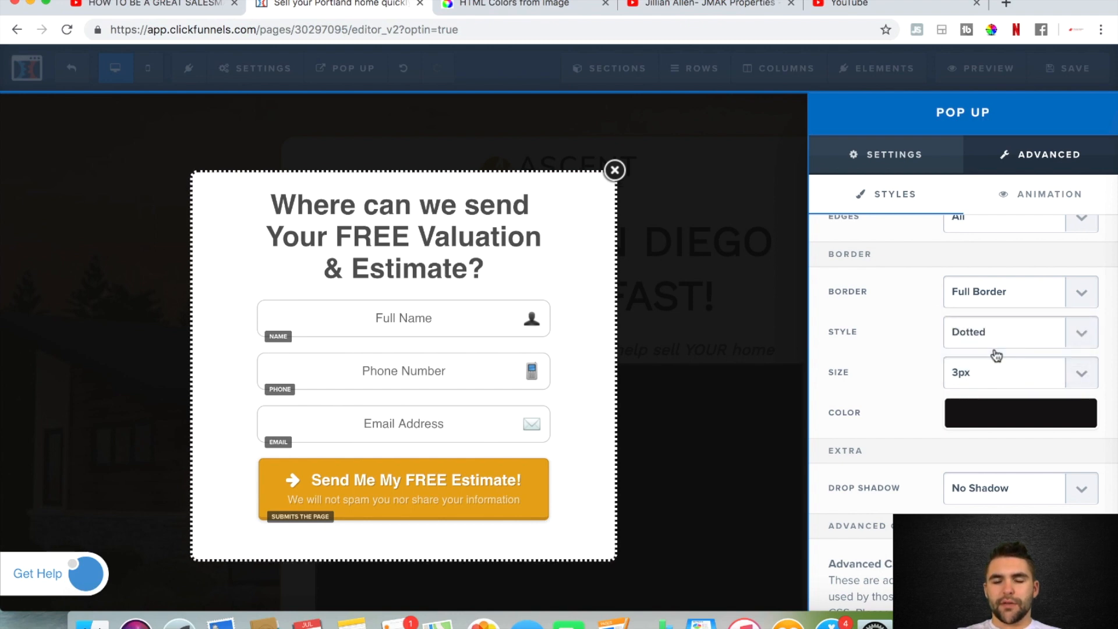
pyautogui.click(997, 328)
pyautogui.click(987, 305)
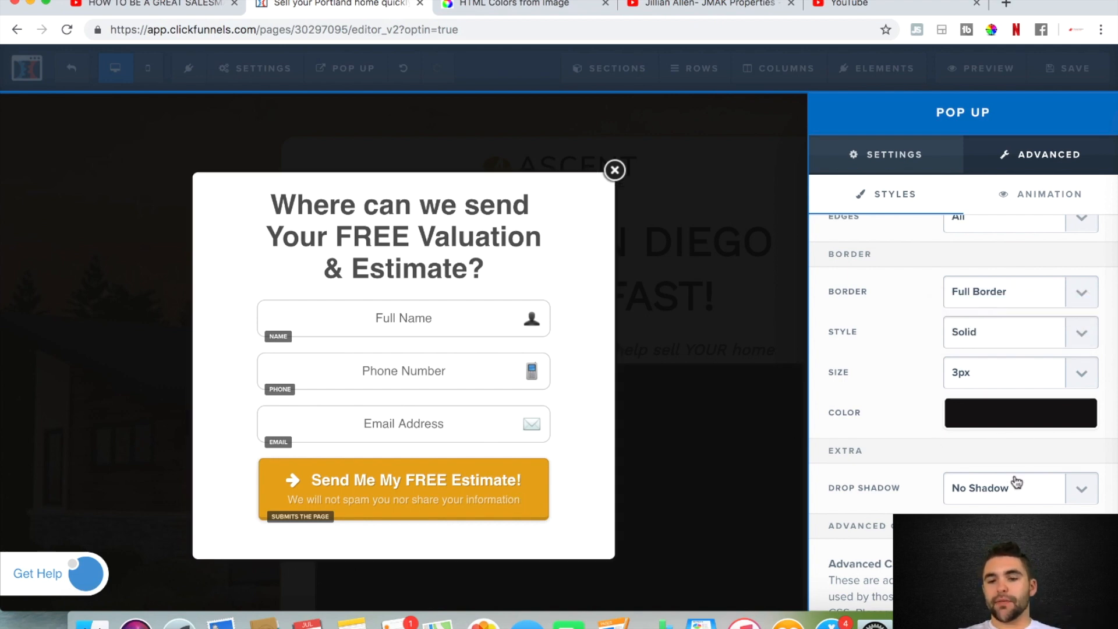
# Set the pop-up's border colour to #e8a912, save the page and close the pop-up
pyautogui.click(978, 416)
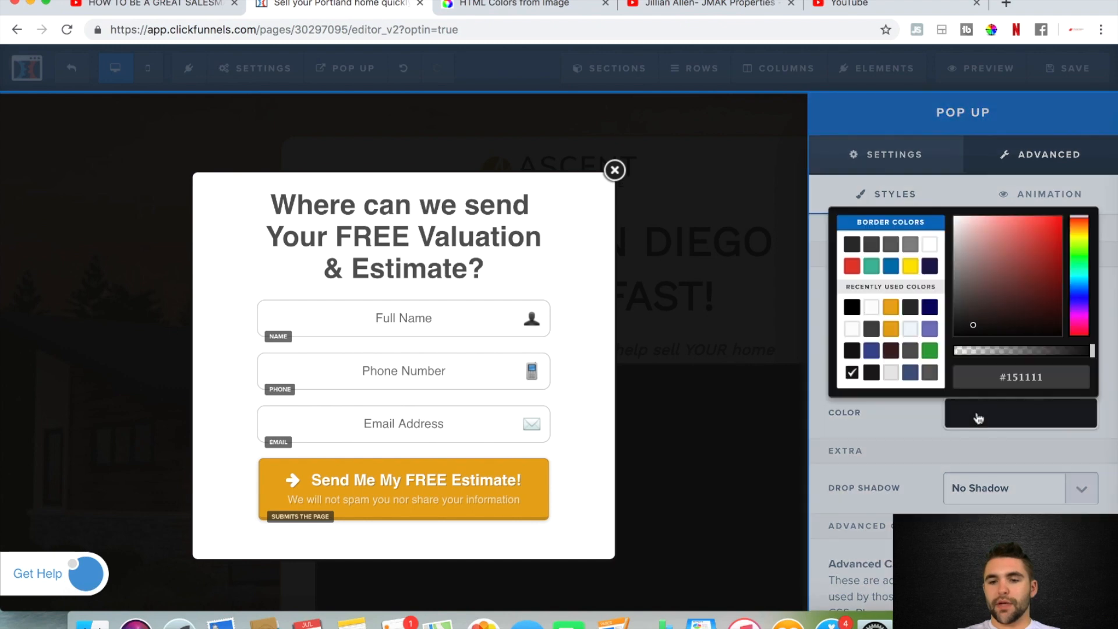
pyautogui.doubleClick(1022, 377)
pyautogui.write('e8a912')
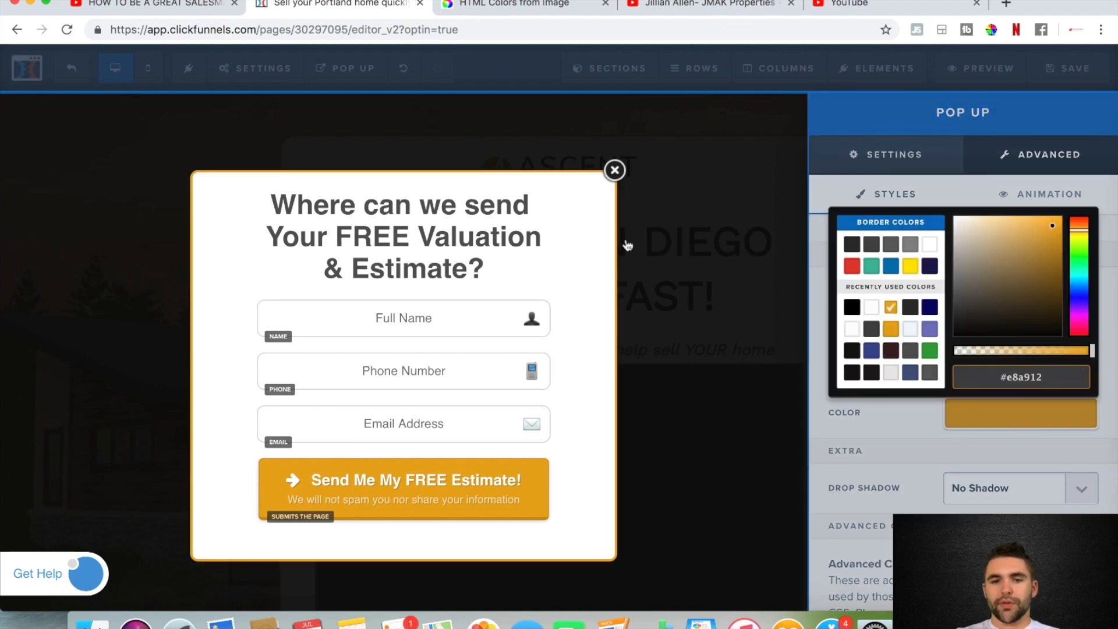
pyautogui.click(705, 240)
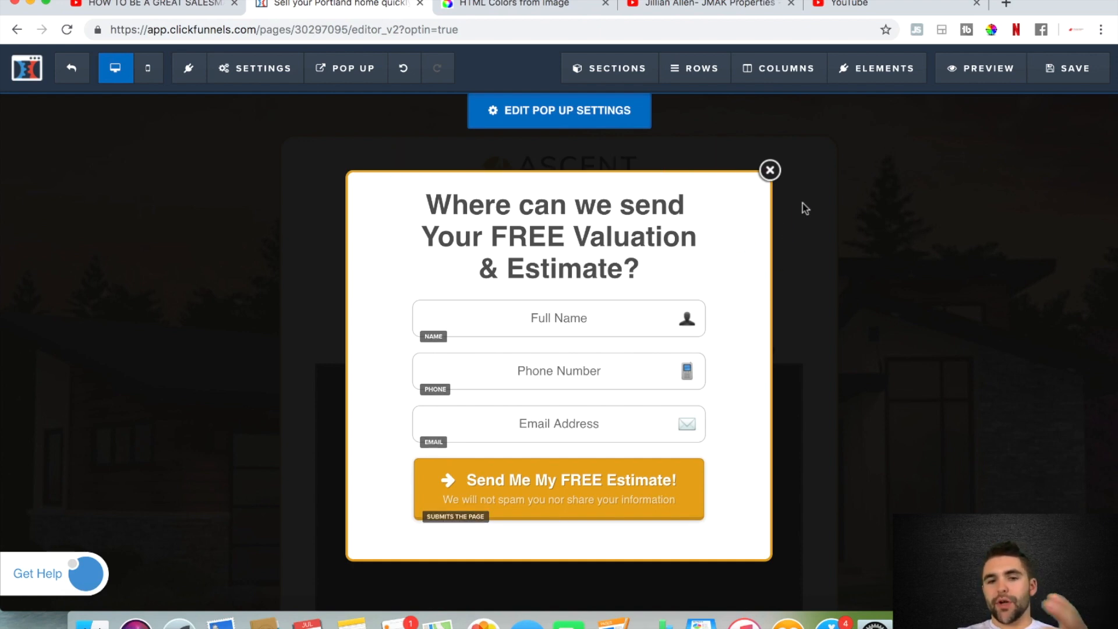
pyautogui.click(1071, 65)
pyautogui.click(770, 170)
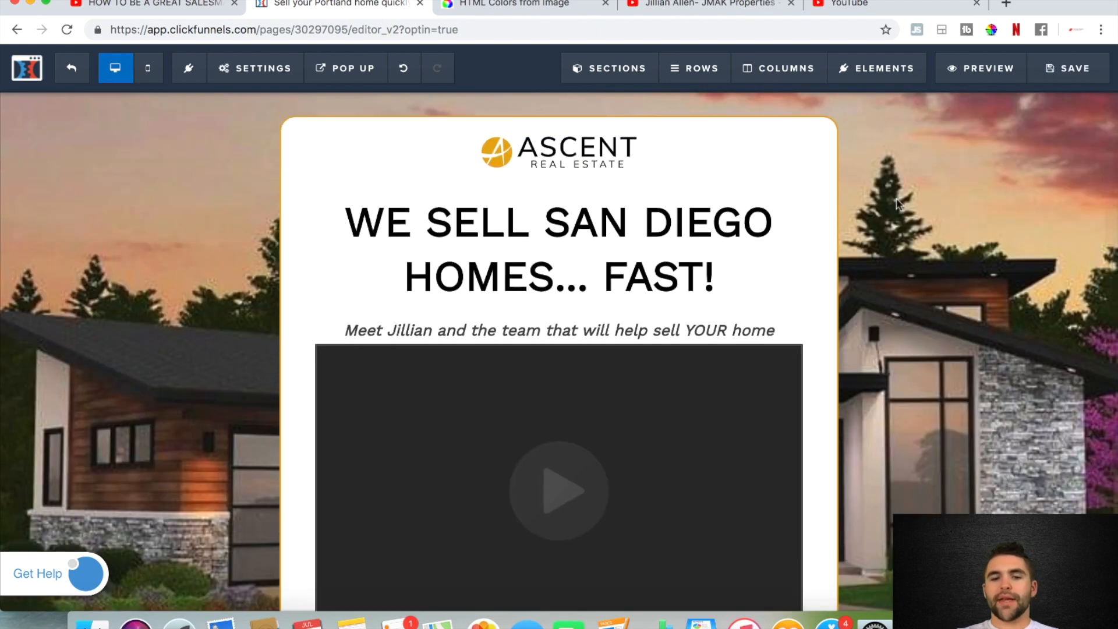
# Open the landing page video's settings and keep YouTube as the video type
pyautogui.scroll(-3, 897, 203)
pyautogui.scroll(1, 757, 262)
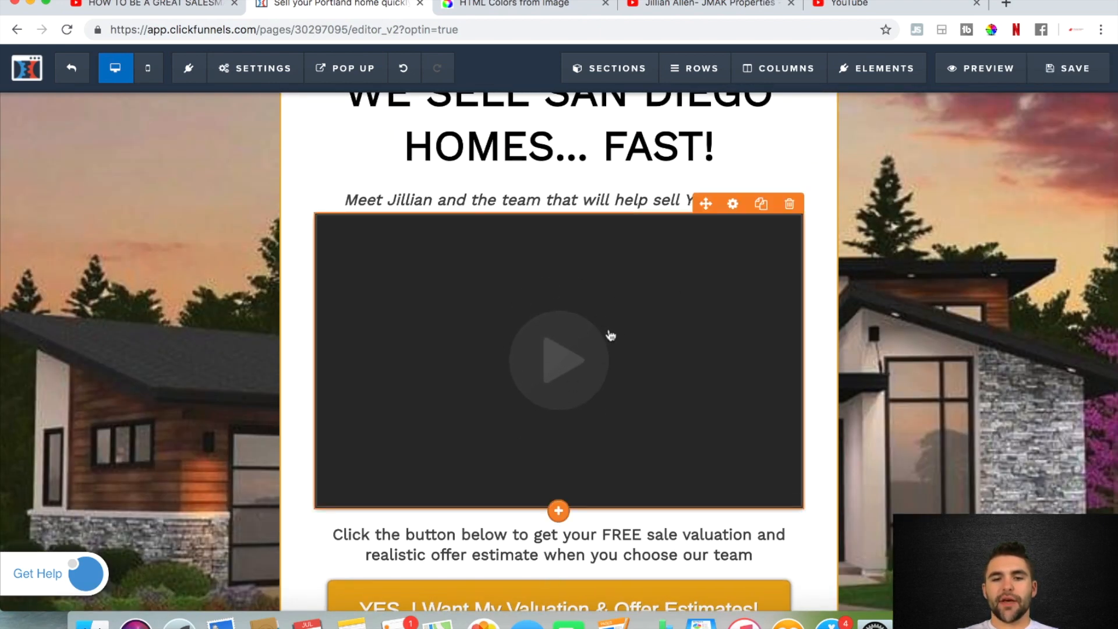
pyautogui.click(710, 4)
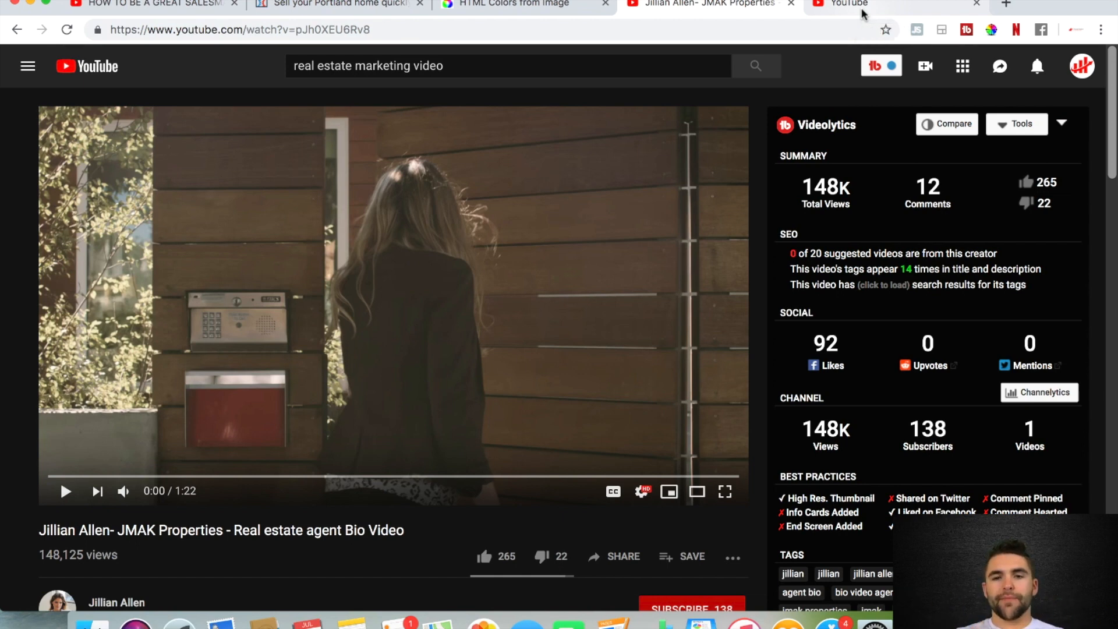
pyautogui.click(361, 9)
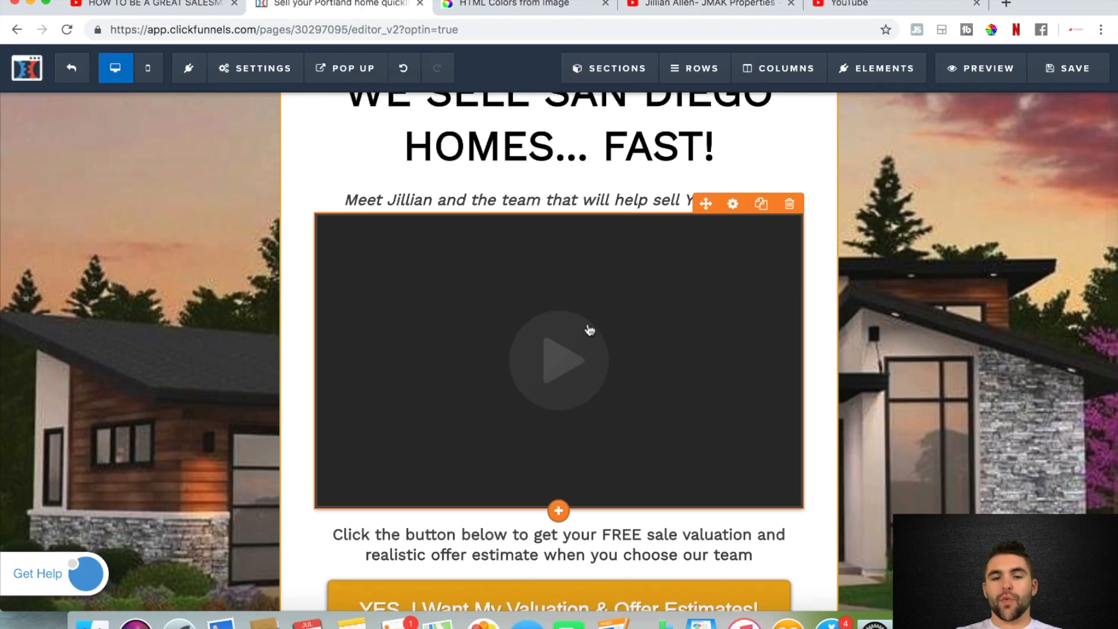
pyautogui.click(733, 207)
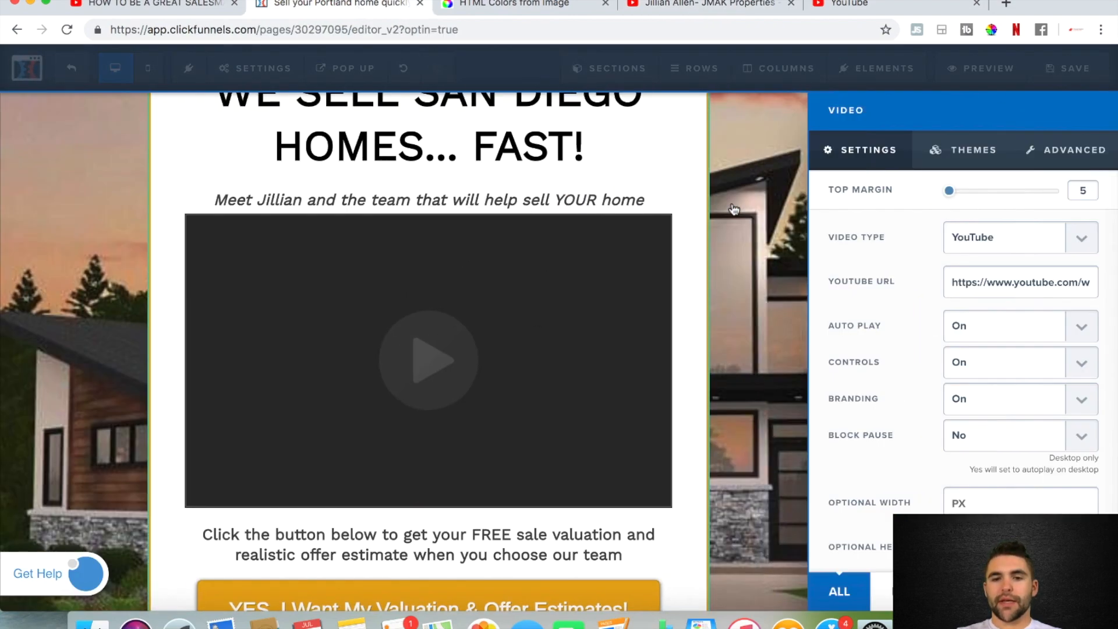
pyautogui.click(1084, 245)
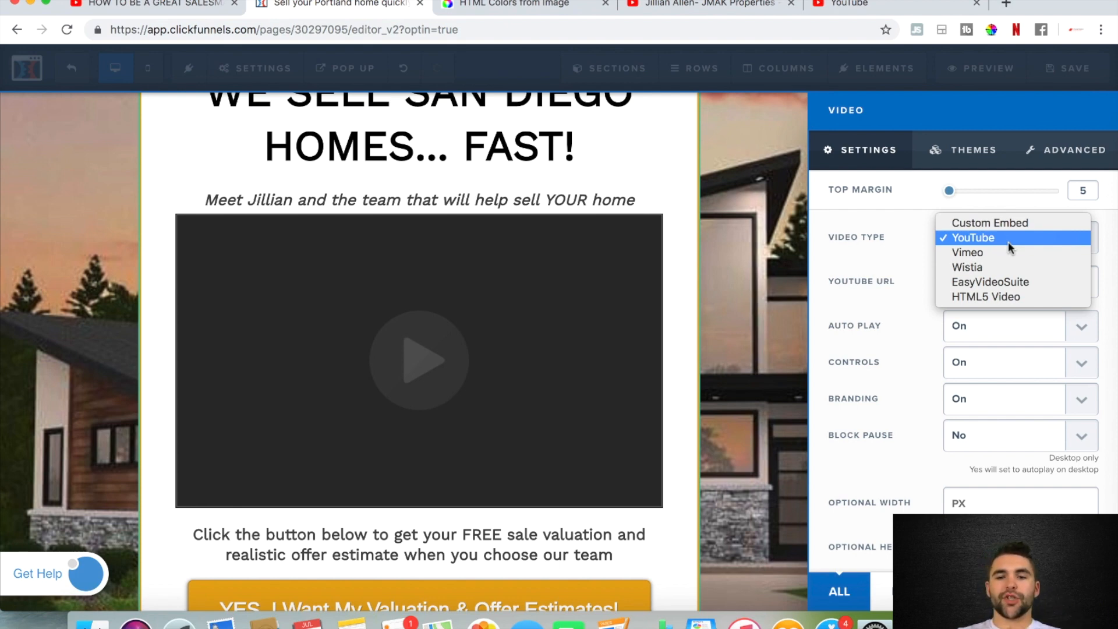
pyautogui.click(977, 240)
# Switch to YouTube, open the video upload page and set the upload privacy to Unlisted
pyautogui.click(856, 8)
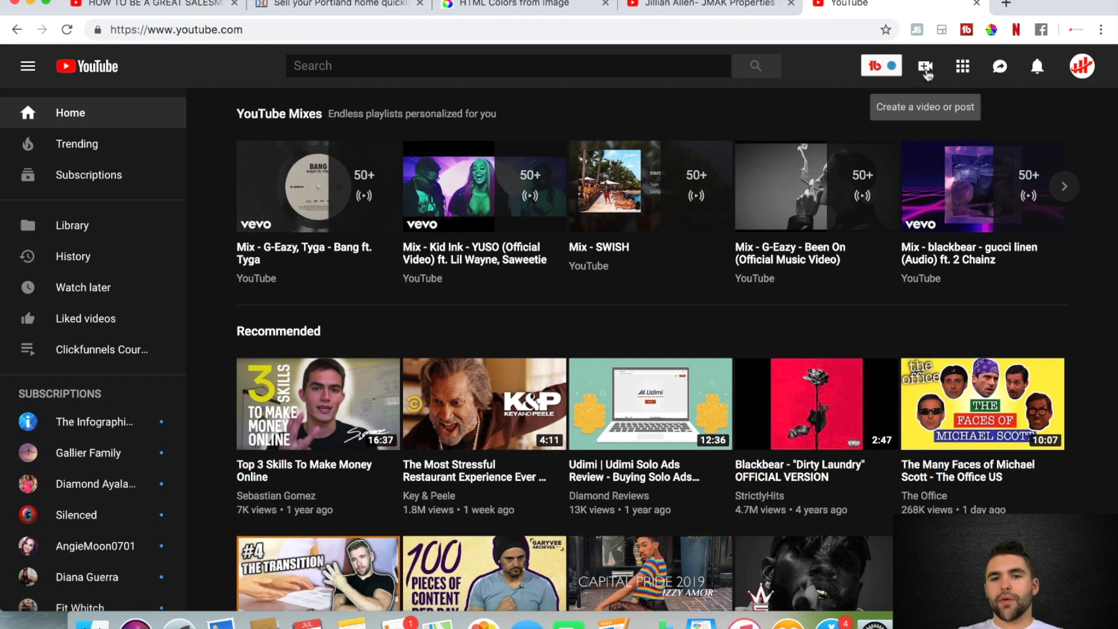
pyautogui.click(926, 71)
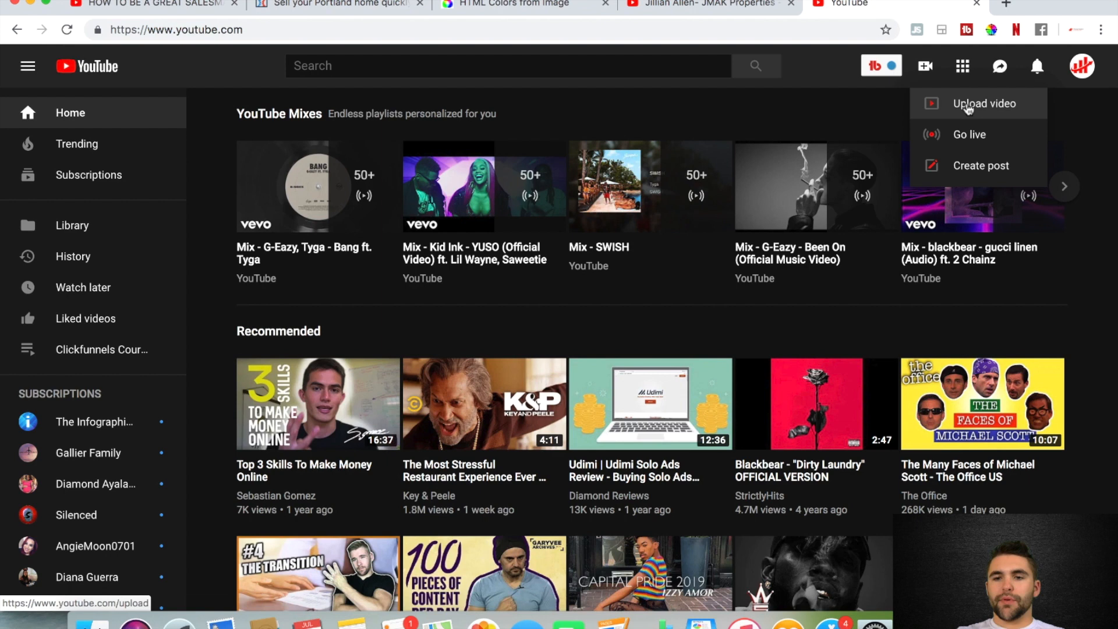
pyautogui.click(976, 105)
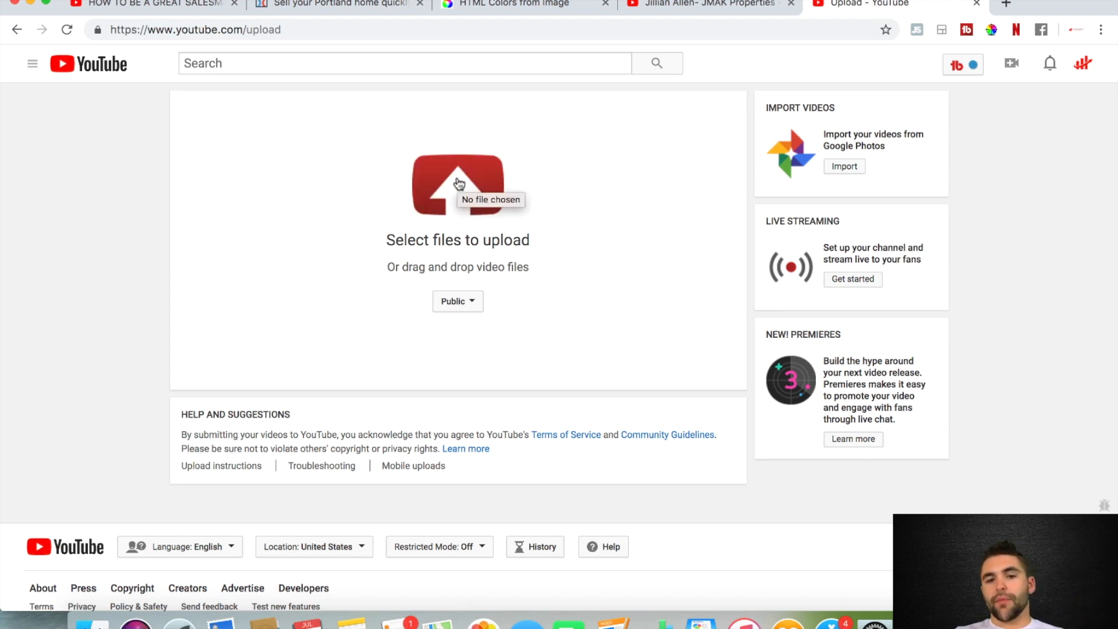
pyautogui.click(471, 303)
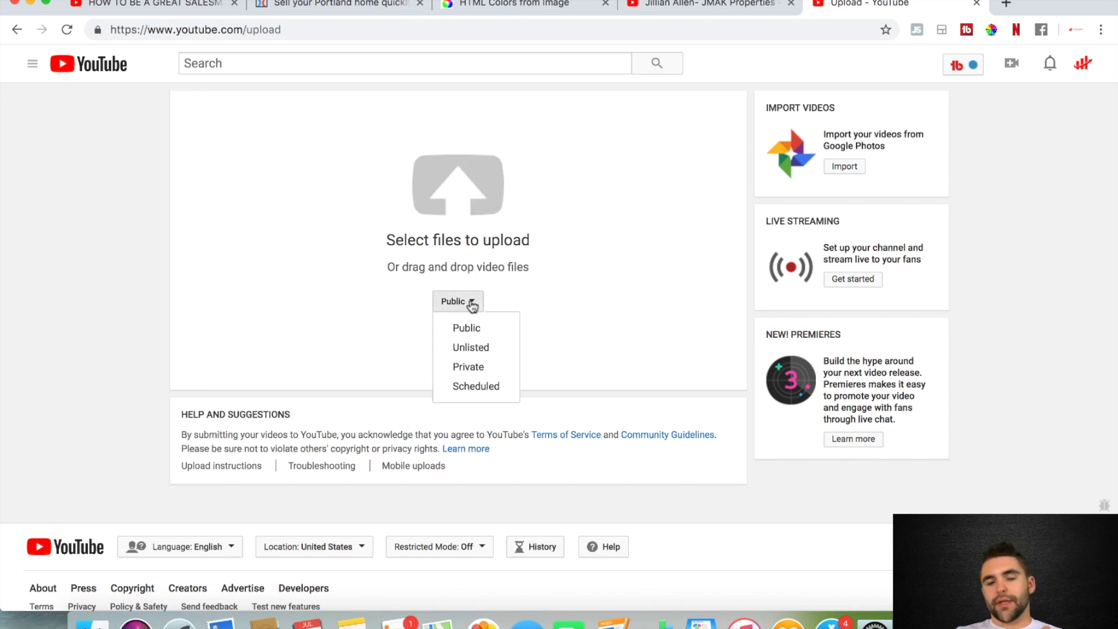
pyautogui.click(495, 349)
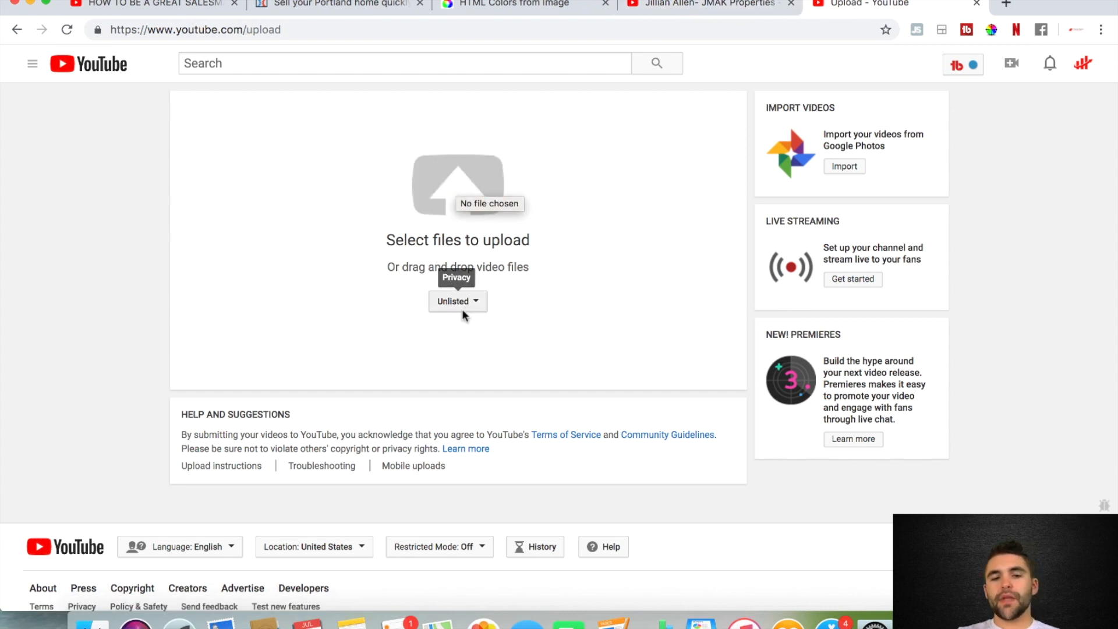
pyautogui.click(367, 4)
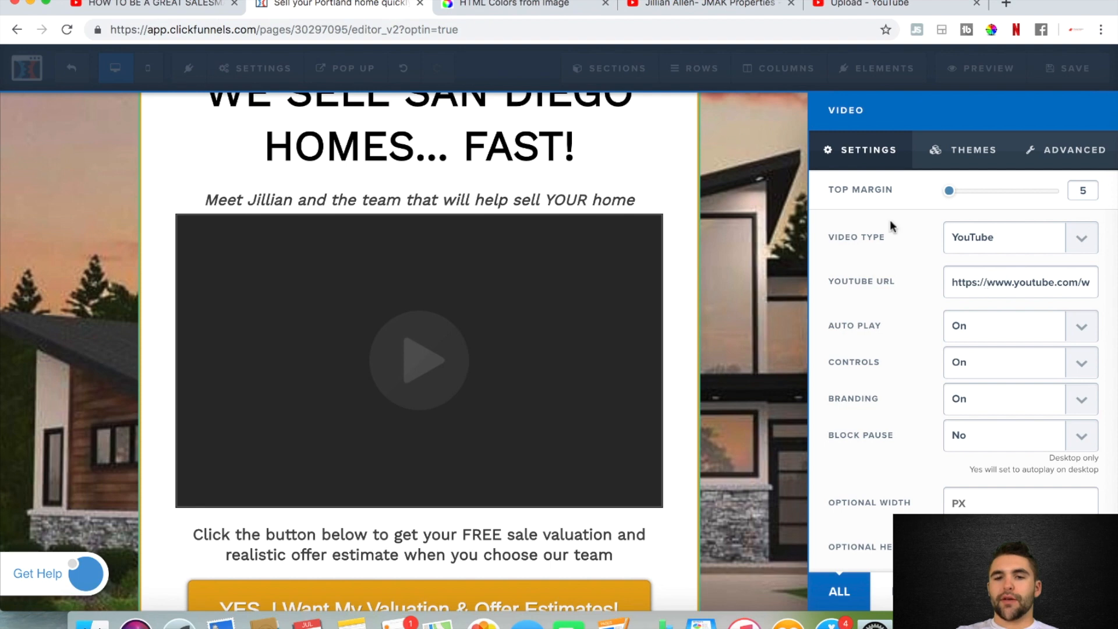
pyautogui.click(751, 7)
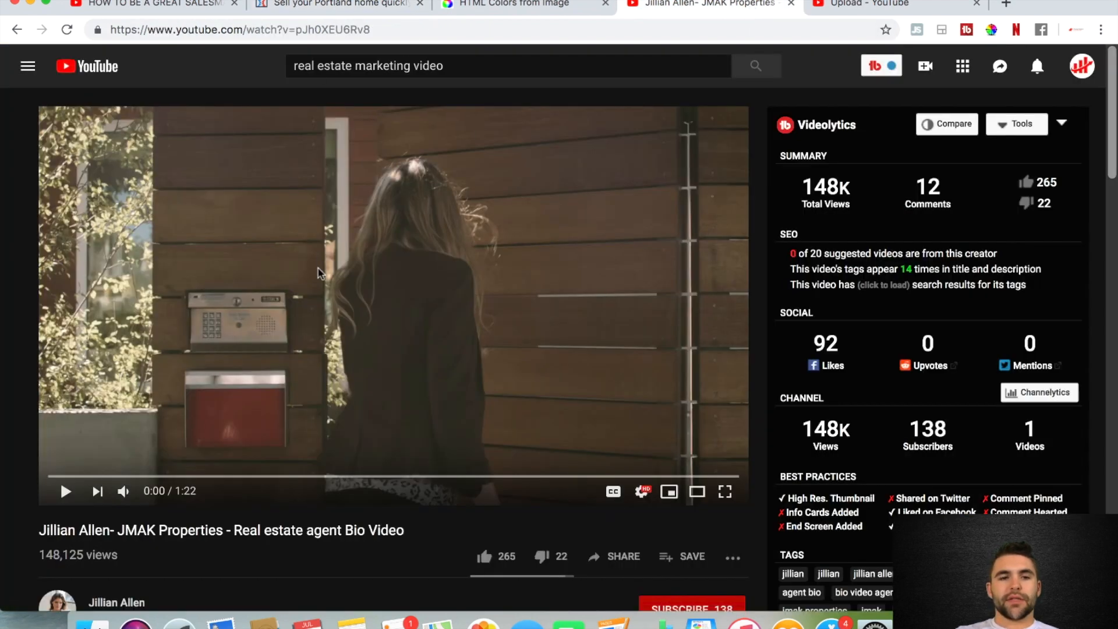
pyautogui.moveTo(376, 29); pyautogui.dragTo(100, 33)
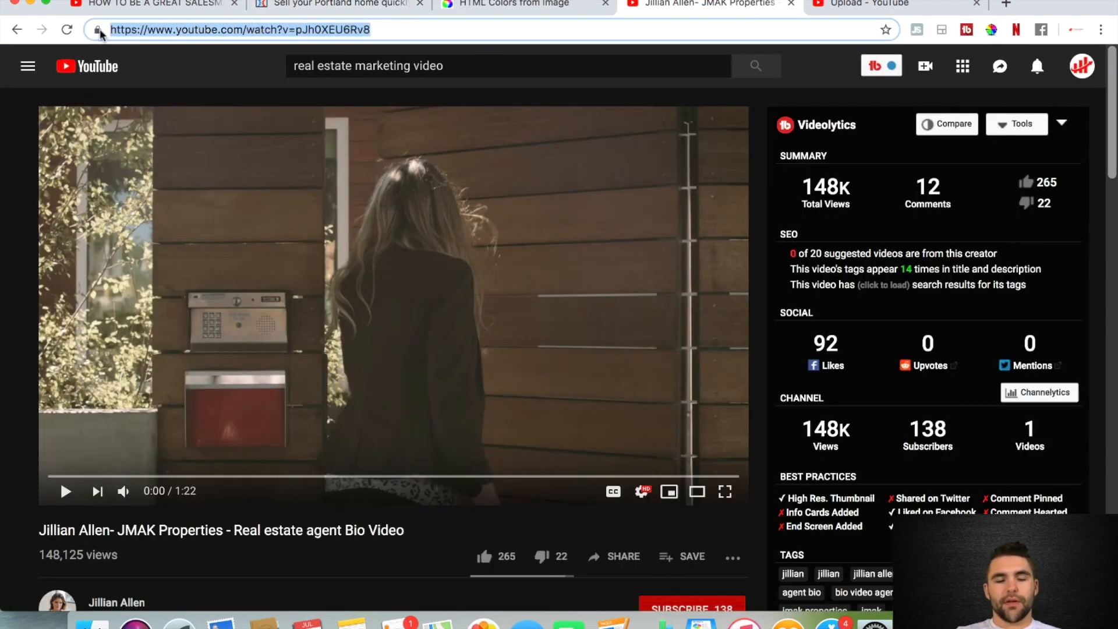
pyautogui.click(338, 5)
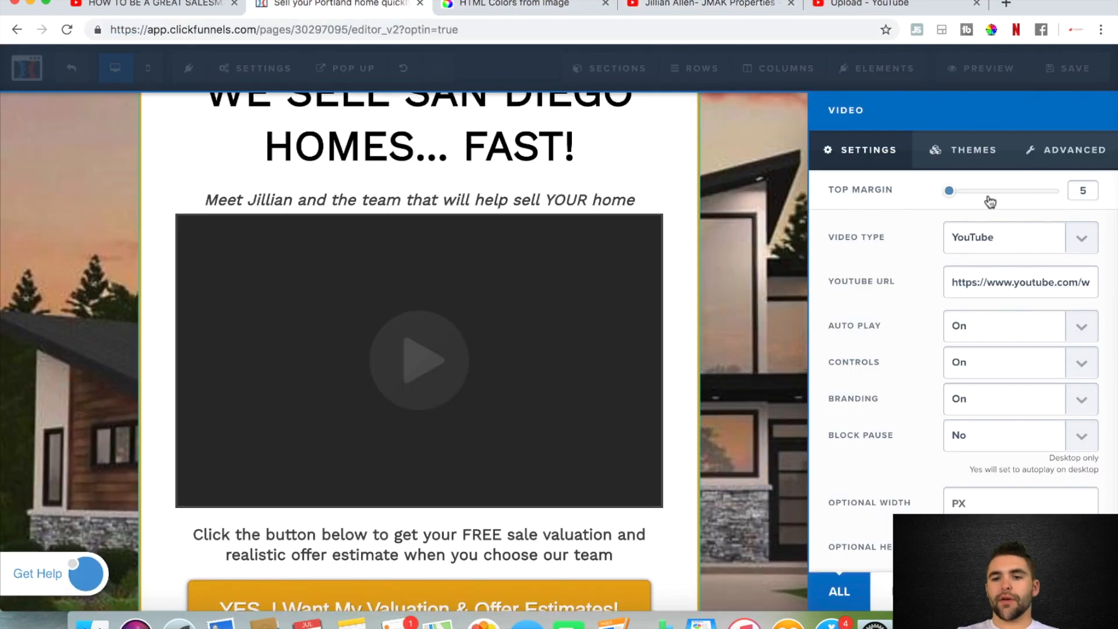
pyautogui.tripleClick(1028, 283)
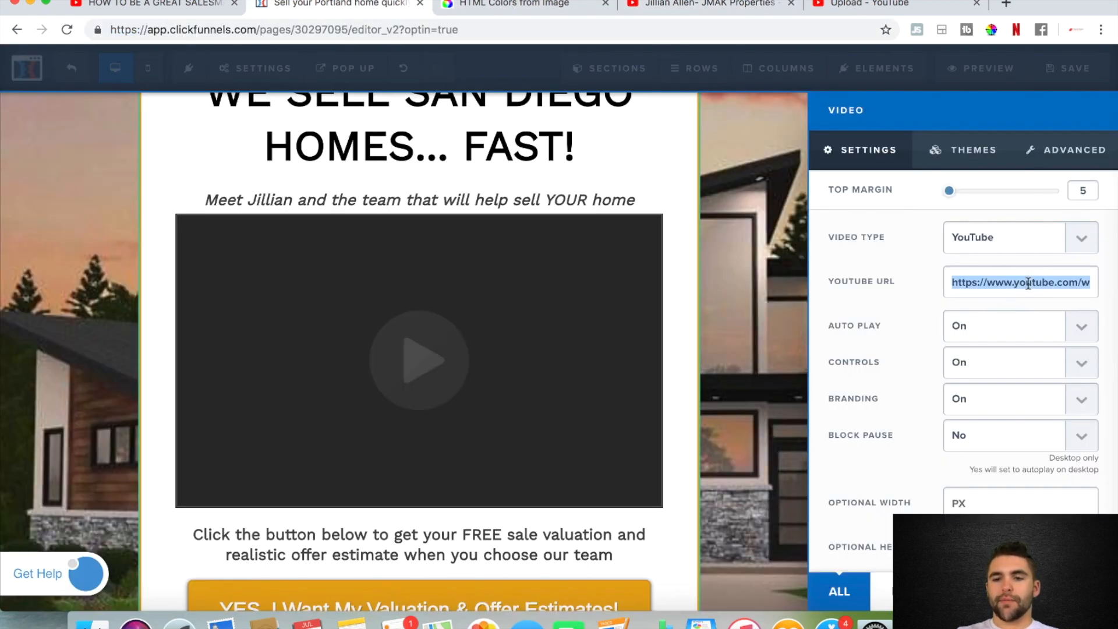
pyautogui.press('super+v')
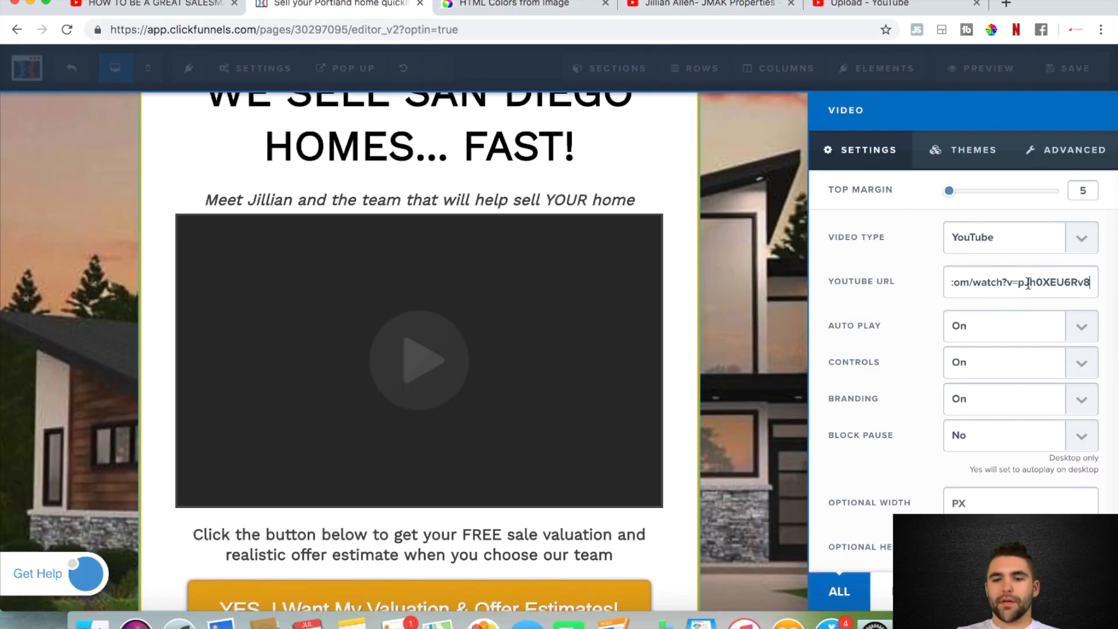
pyautogui.click(819, 386)
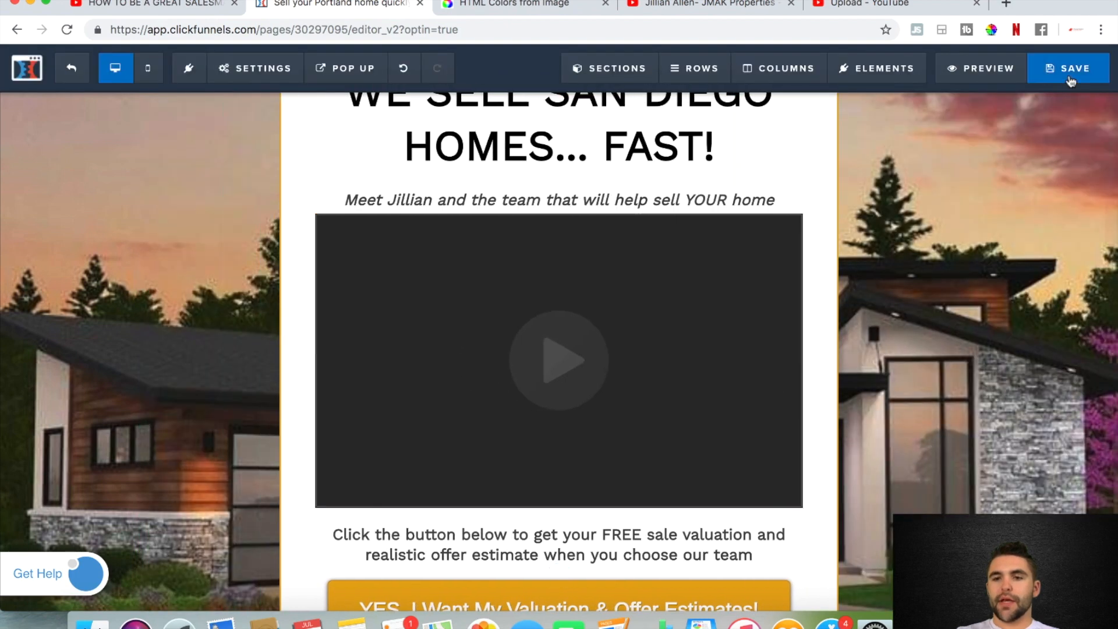
pyautogui.click(1070, 79)
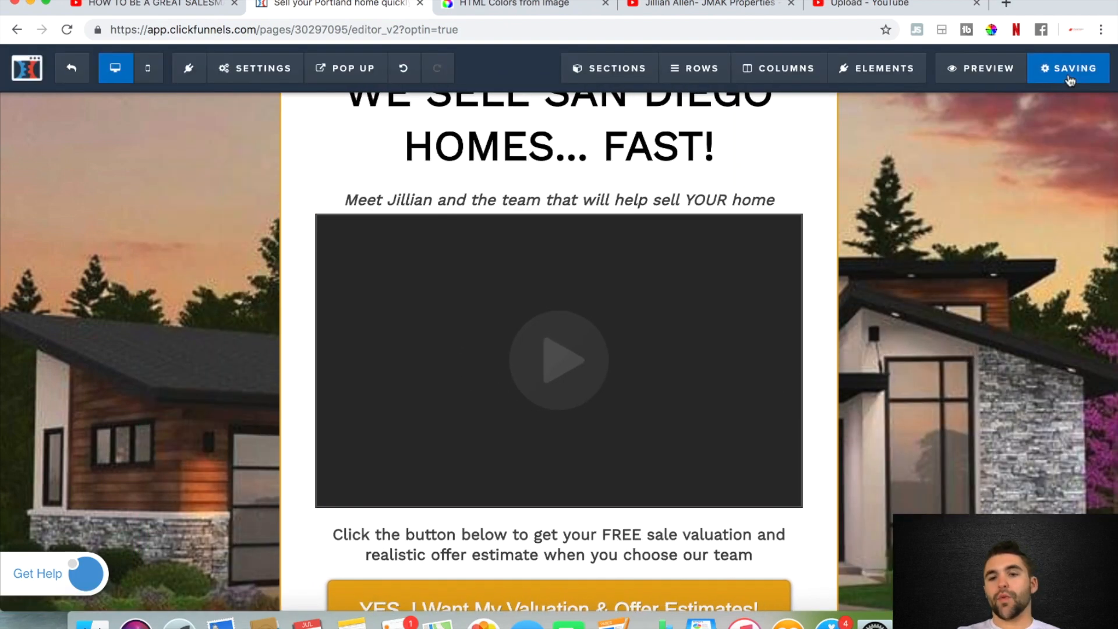
# Preview the landing page, check the embedded video's playback, pause it, review the button and countdown timer, and close the preview
pyautogui.click(972, 77)
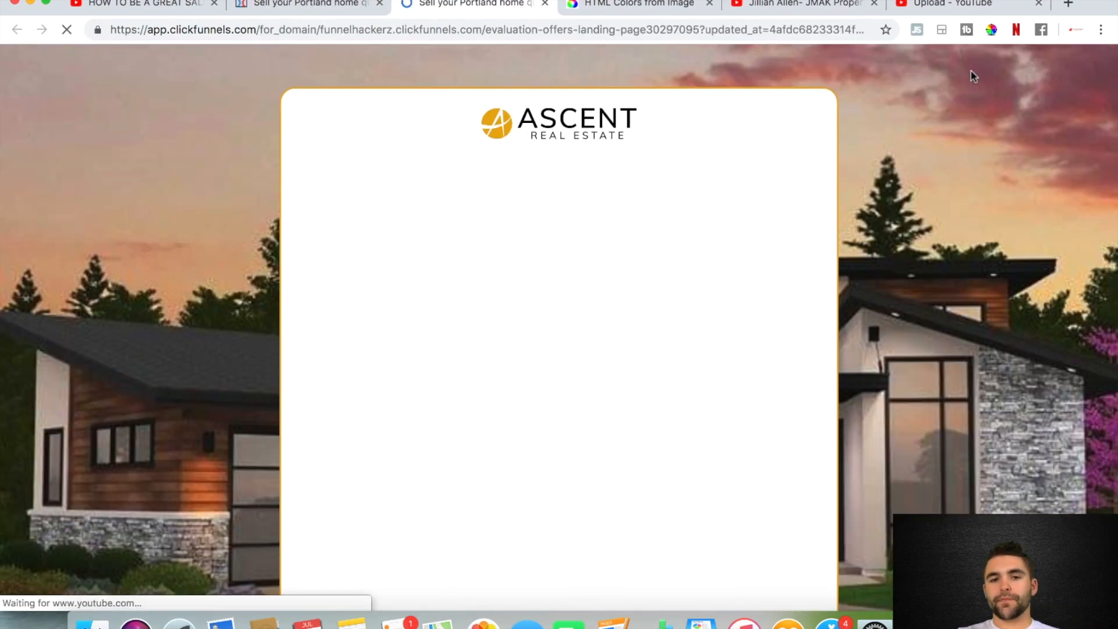
pyautogui.scroll(-2, 843, 211)
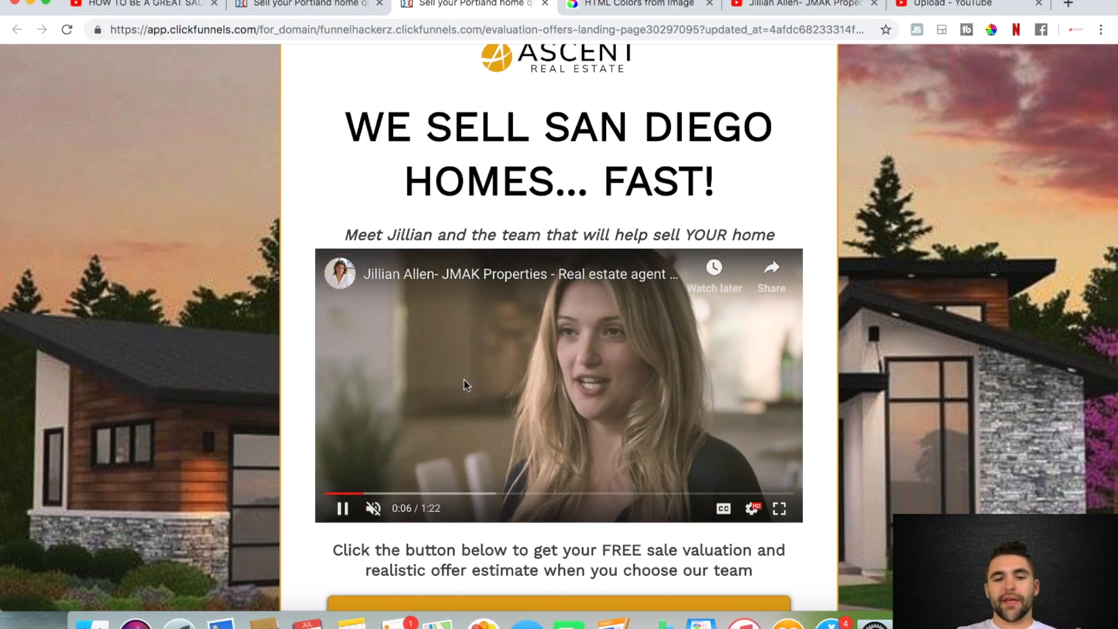
pyautogui.scroll(2, 605, 475)
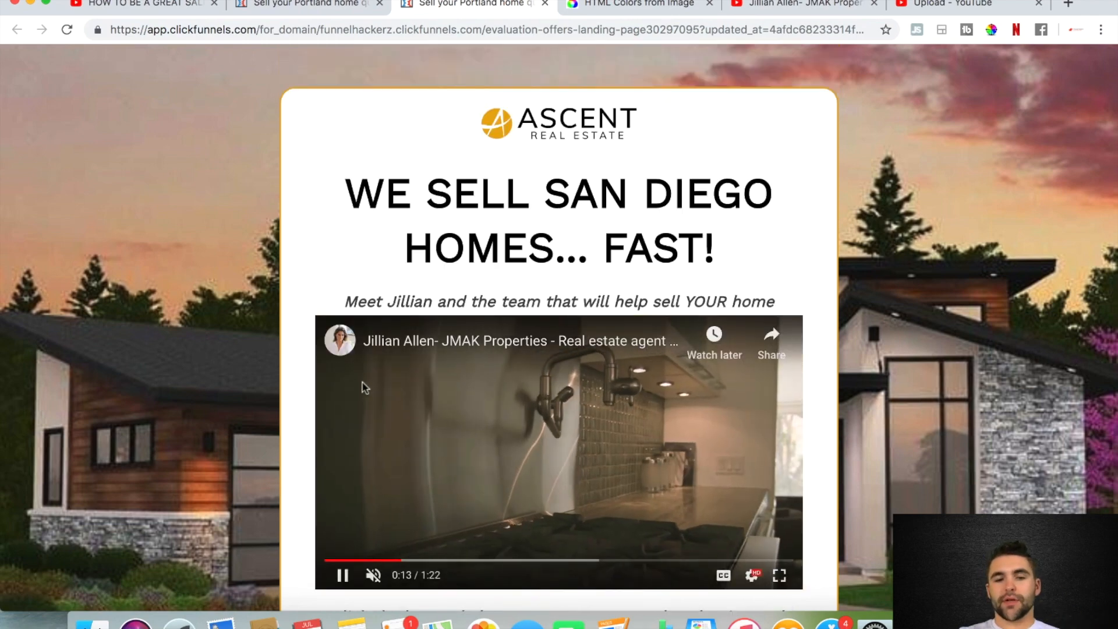
pyautogui.scroll(-1, 515, 415)
pyautogui.scroll(-3, 515, 416)
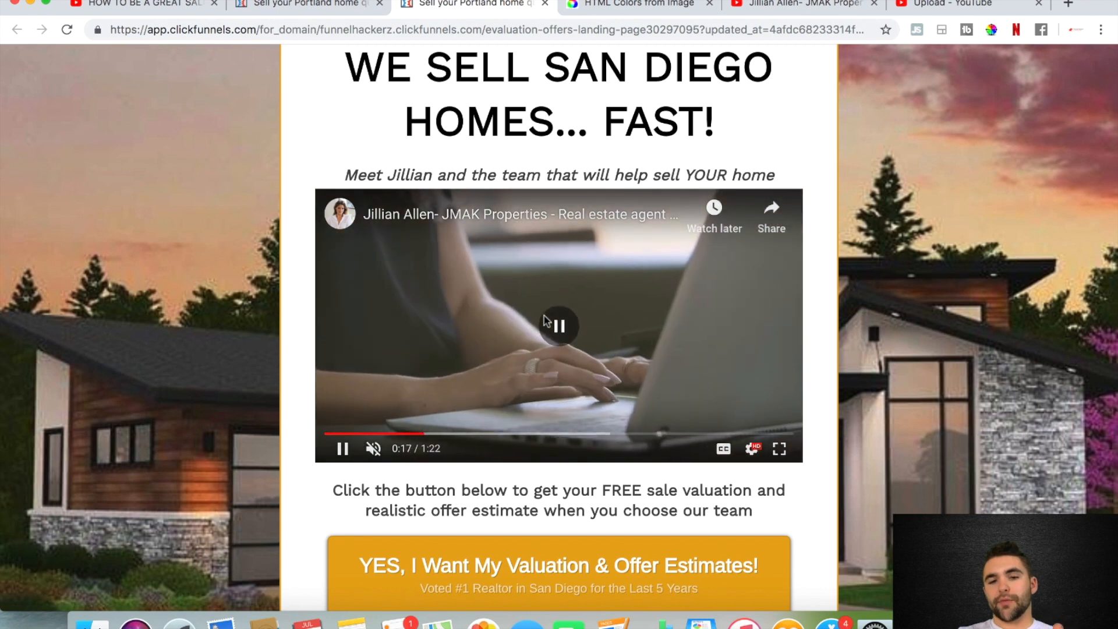
pyautogui.click(545, 320)
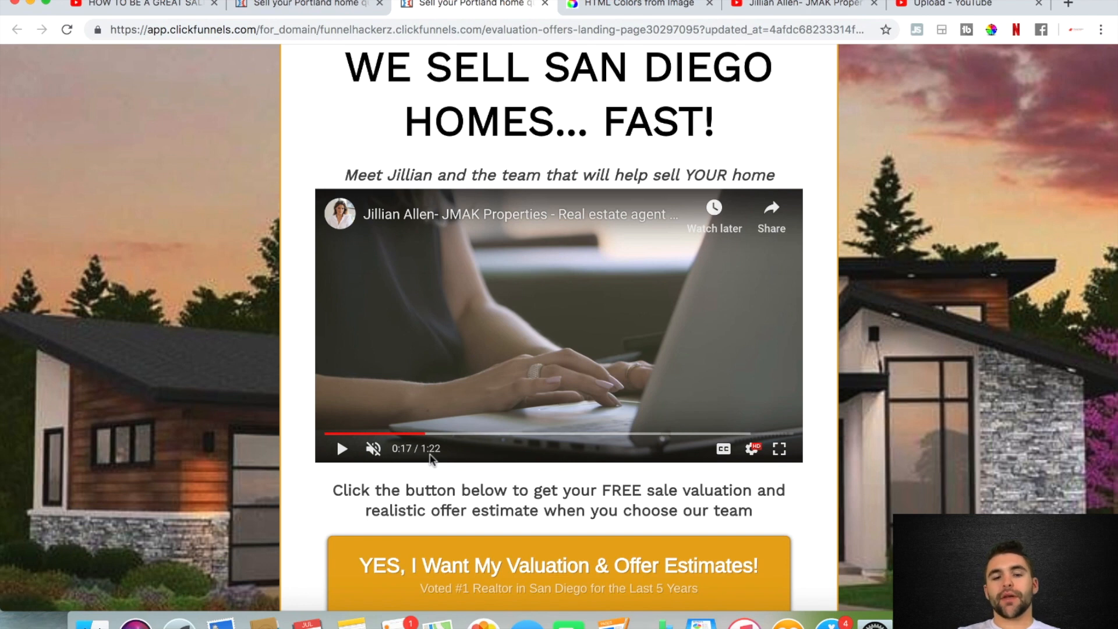
pyautogui.scroll(-3, 430, 460)
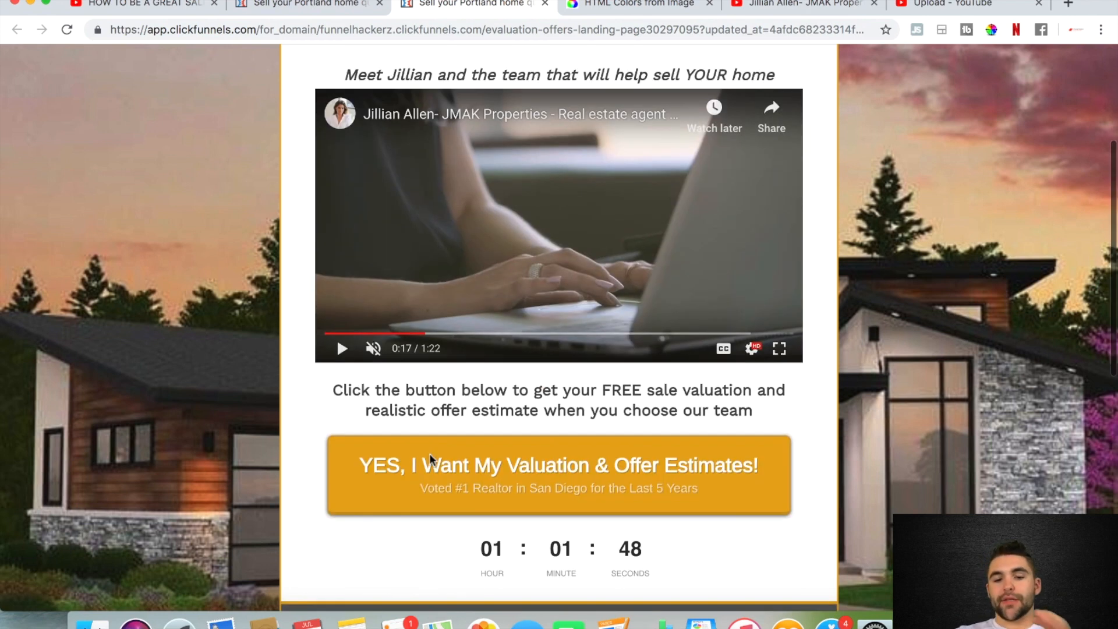
pyautogui.press('super+w')
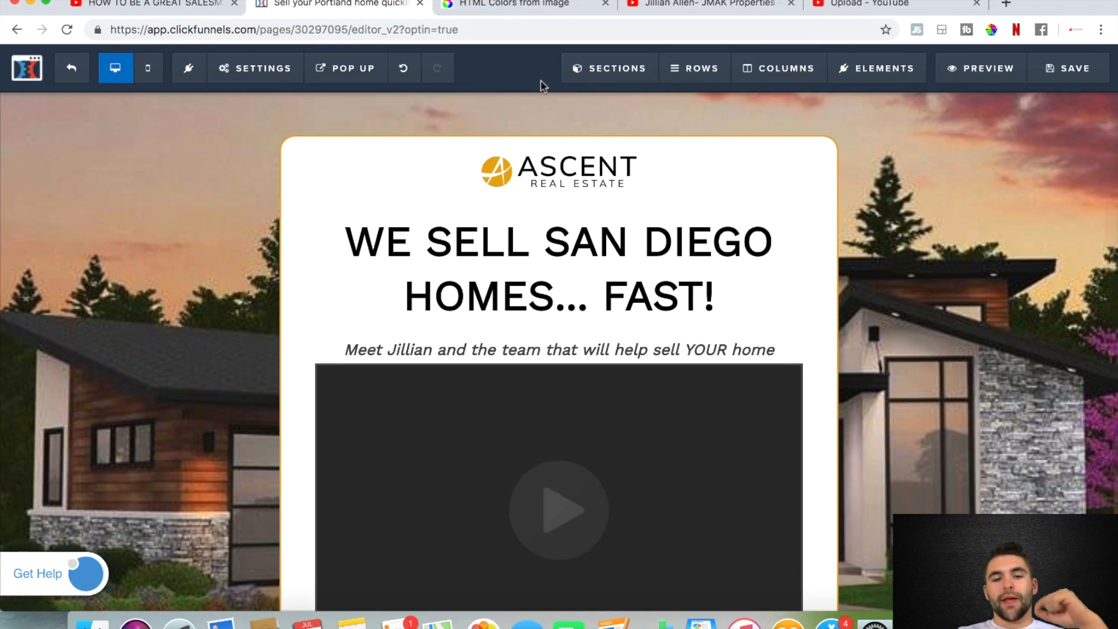
# Save the landing page and exit its editor to open the funnel's Thankyou - Contact Page step
pyautogui.click(1059, 69)
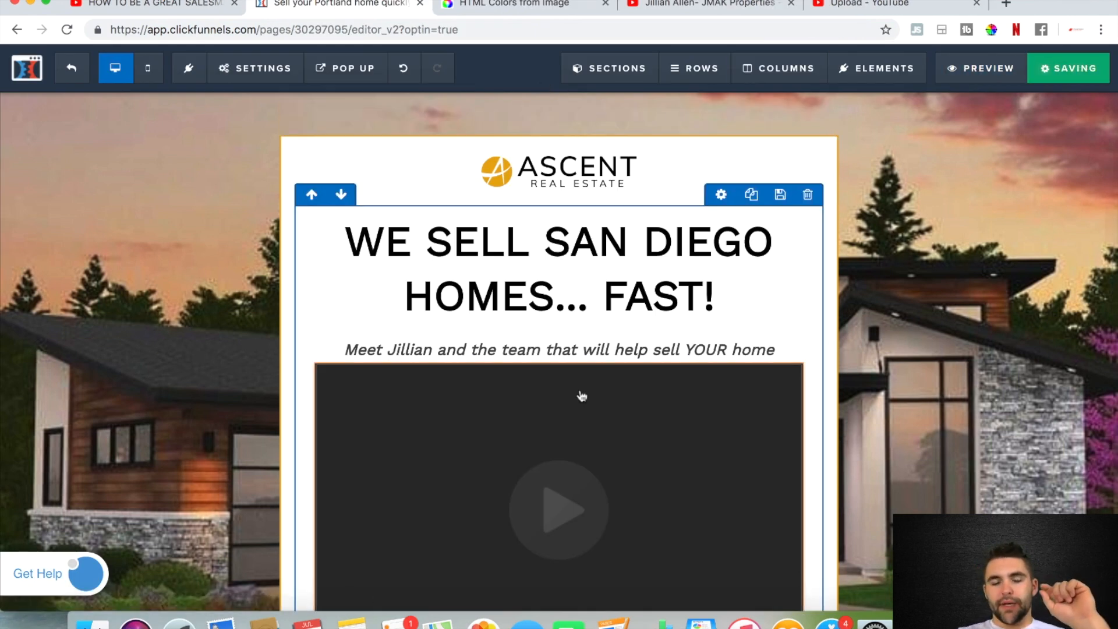
pyautogui.scroll(-5, 582, 396)
pyautogui.scroll(-7, 582, 396)
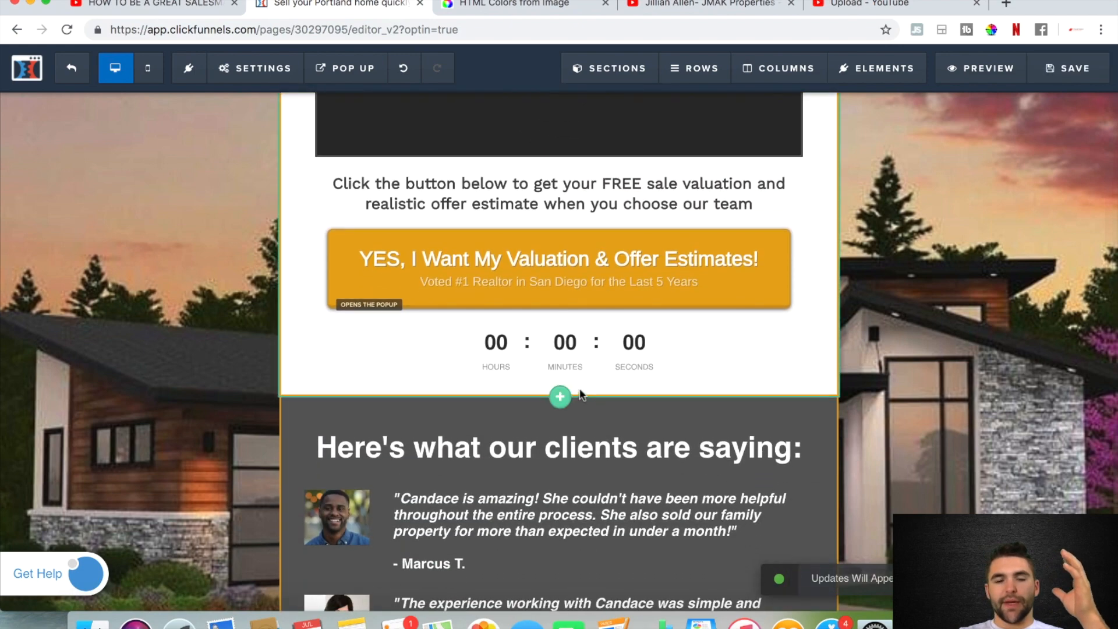
pyautogui.scroll(-7, 582, 396)
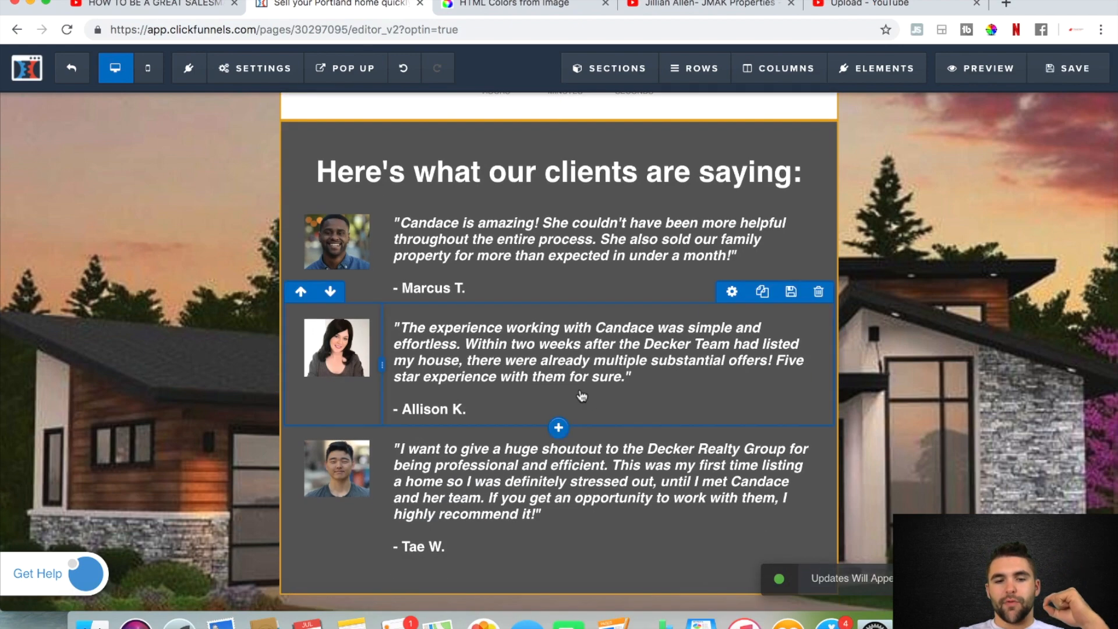
pyautogui.scroll(6, 581, 395)
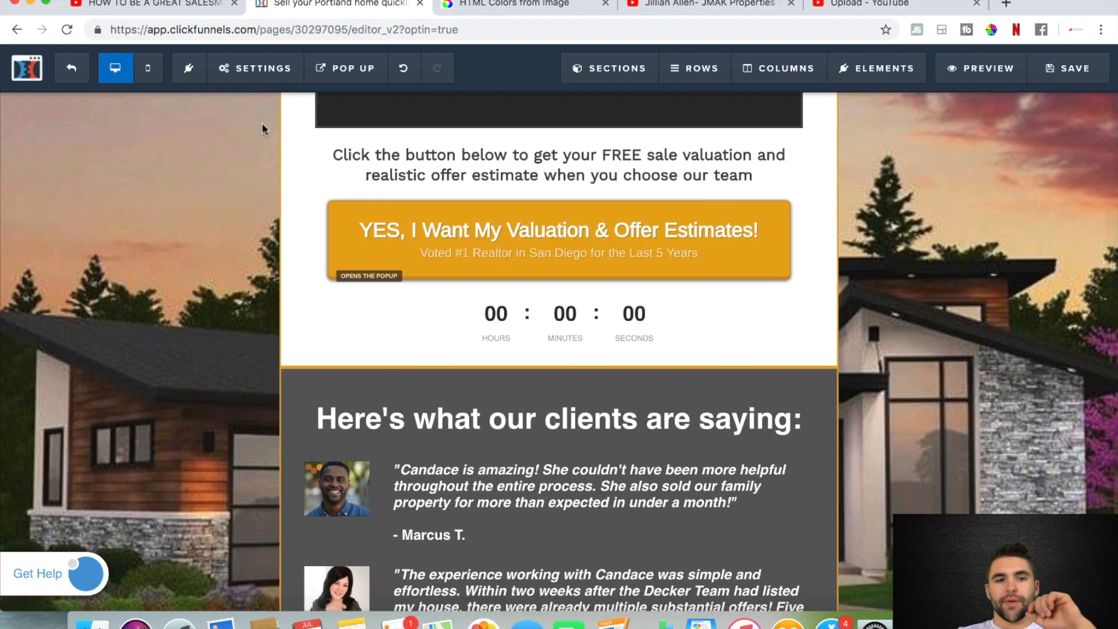
pyautogui.click(71, 70)
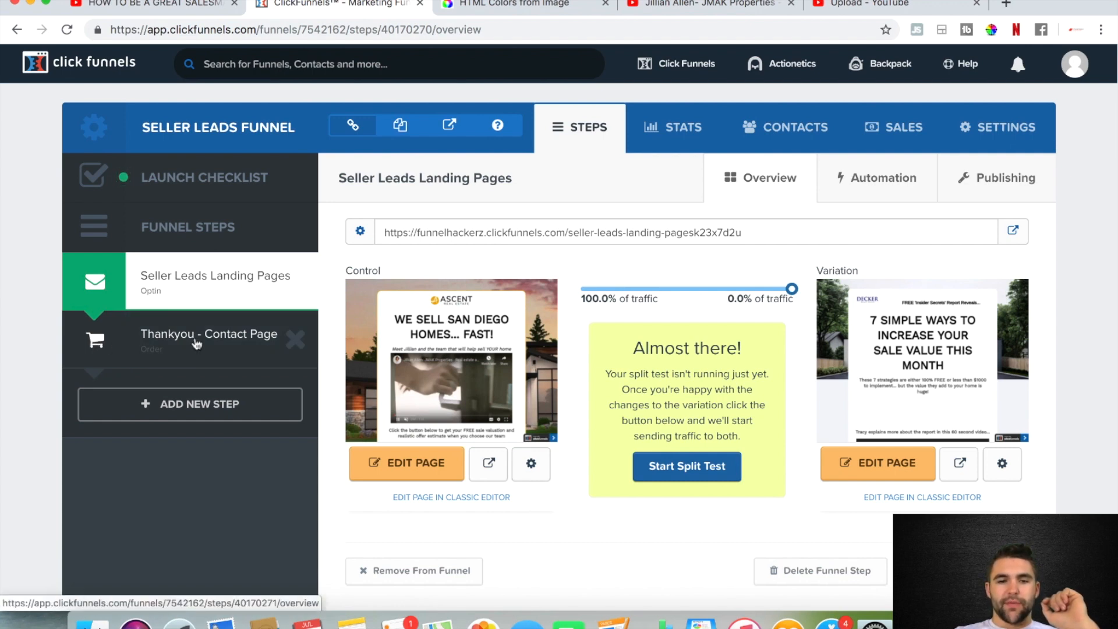
pyautogui.click(197, 343)
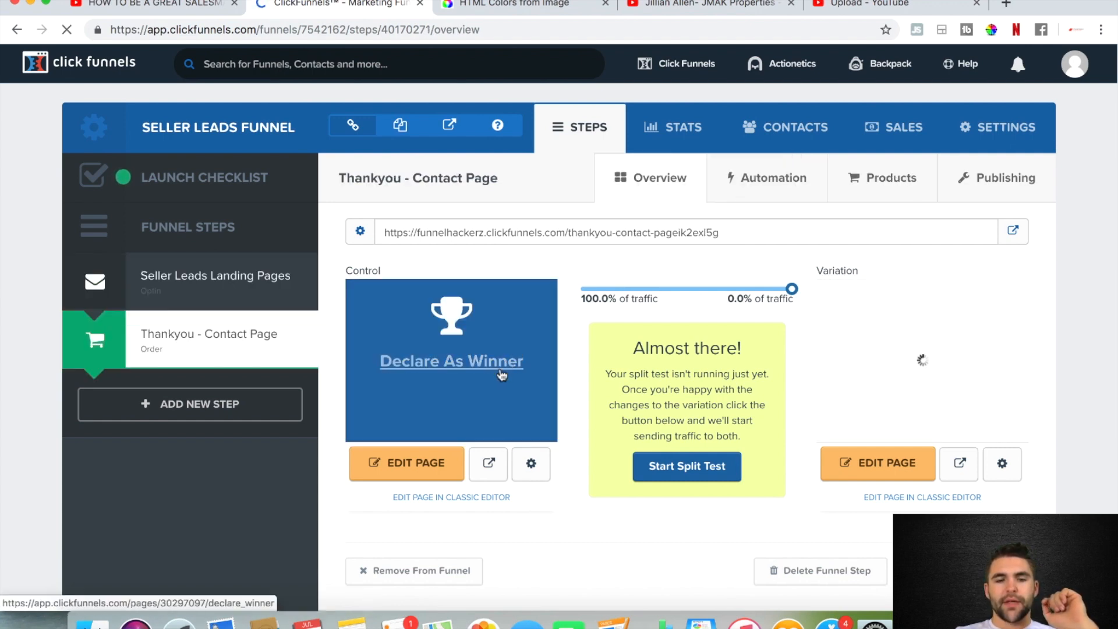
# Open the control version of the Thankyou - Contact Page in the page editor and look over its layout
pyautogui.click(423, 469)
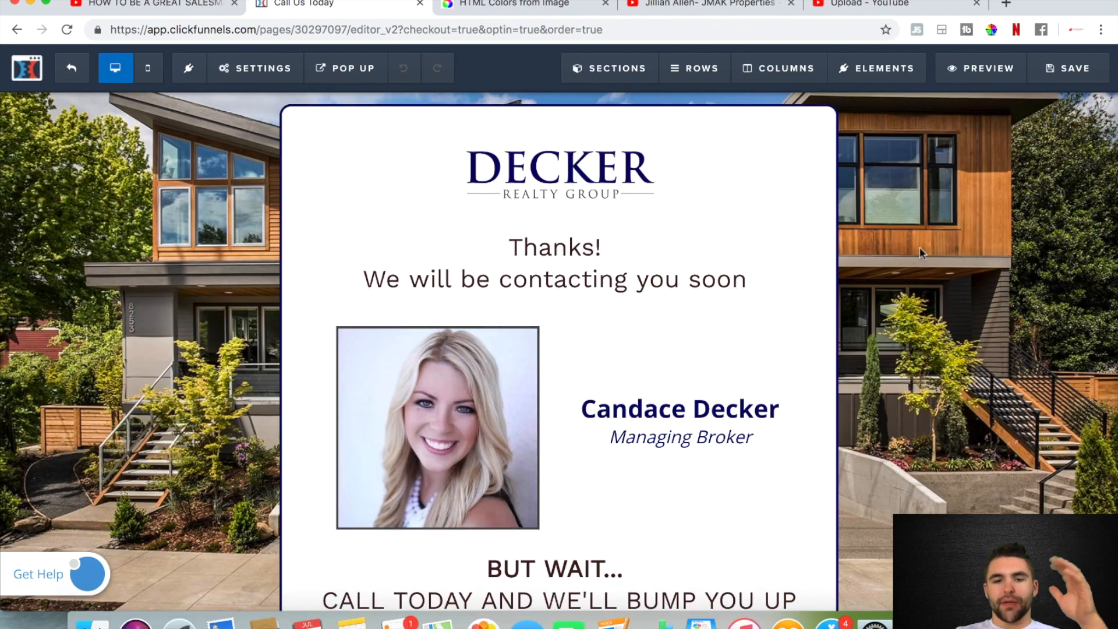
pyautogui.scroll(-2, 920, 248)
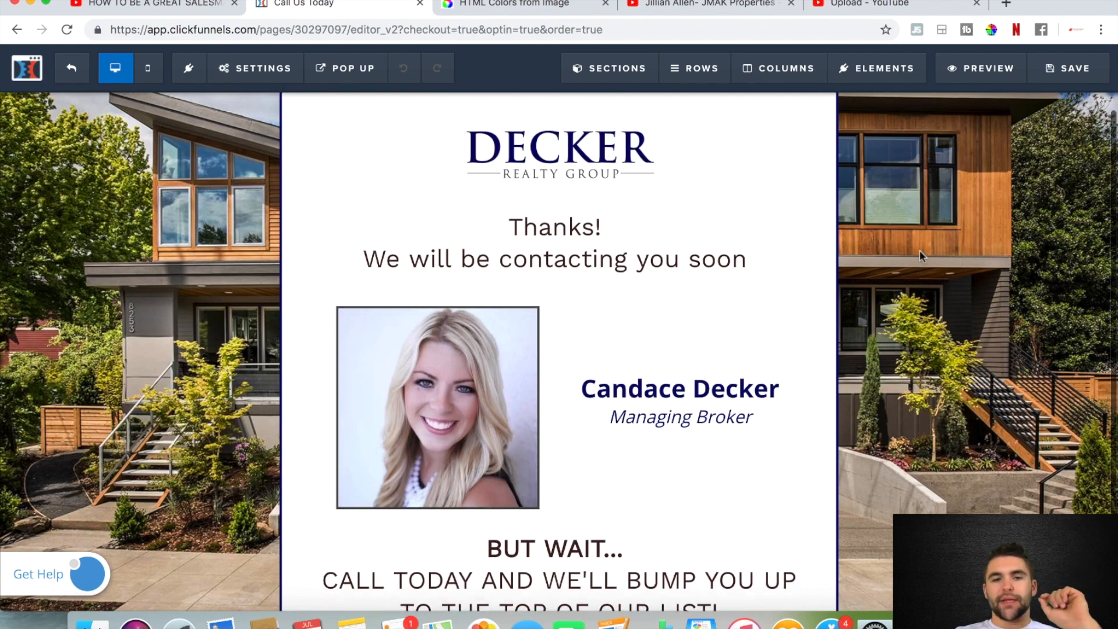
pyautogui.scroll(1, 921, 249)
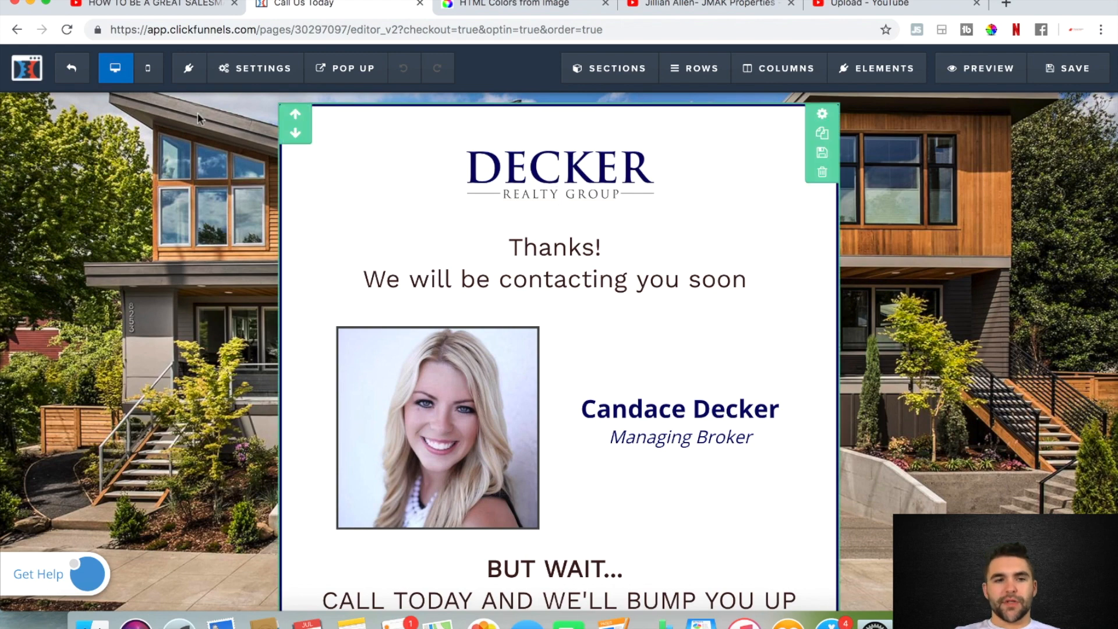
# Replace the page's background image with the sunset house exterior from the image library and save the page
pyautogui.moveTo(252, 73)
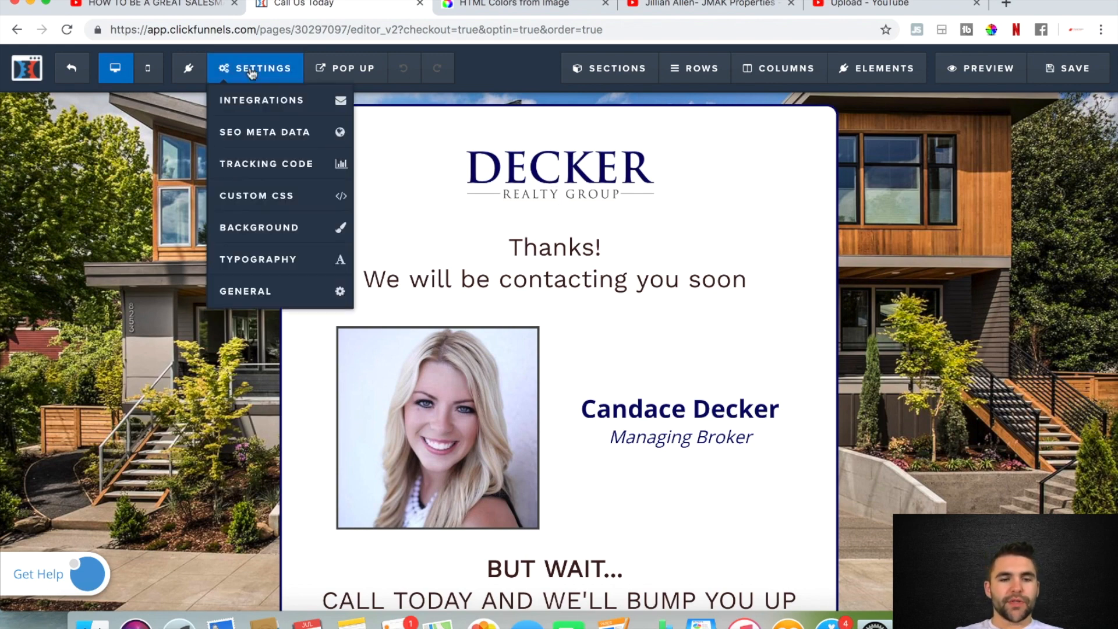
pyautogui.click(275, 228)
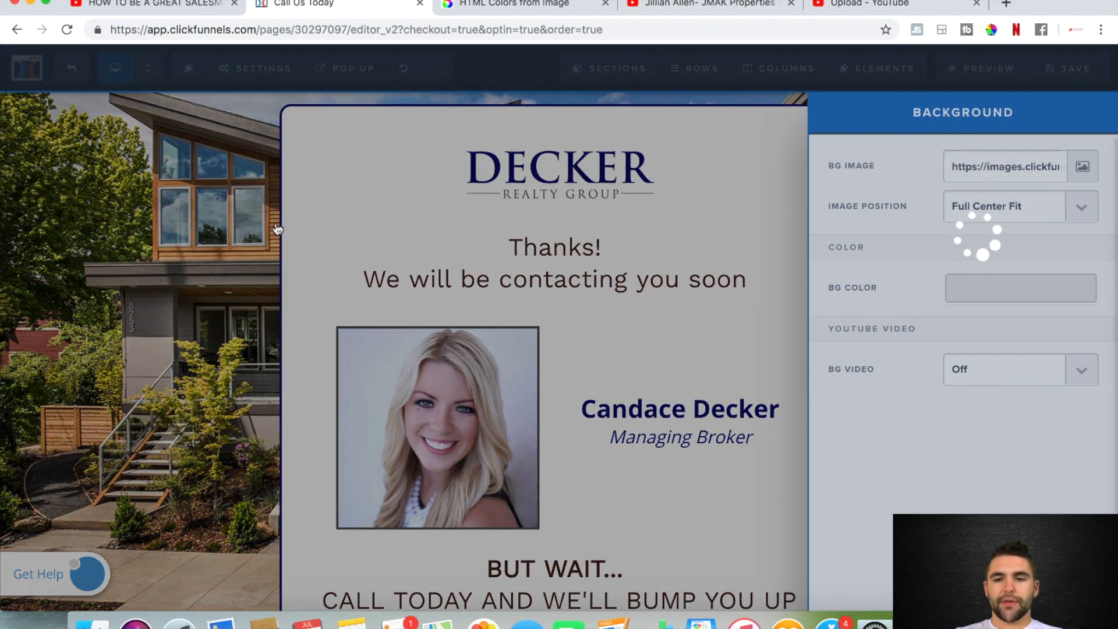
pyautogui.click(1082, 168)
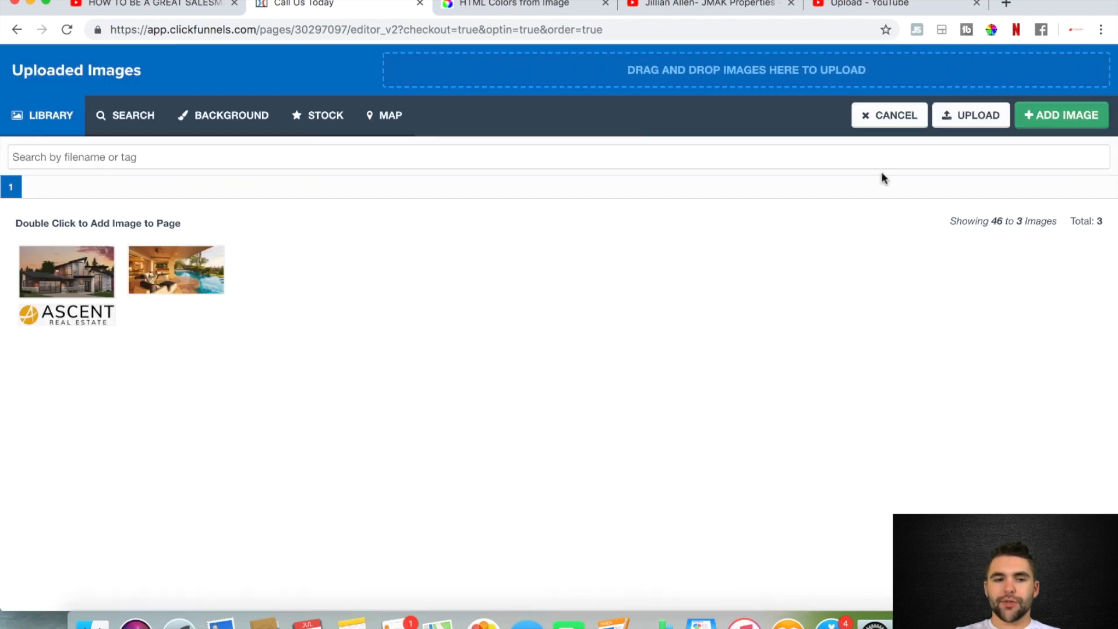
pyautogui.doubleClick(59, 280)
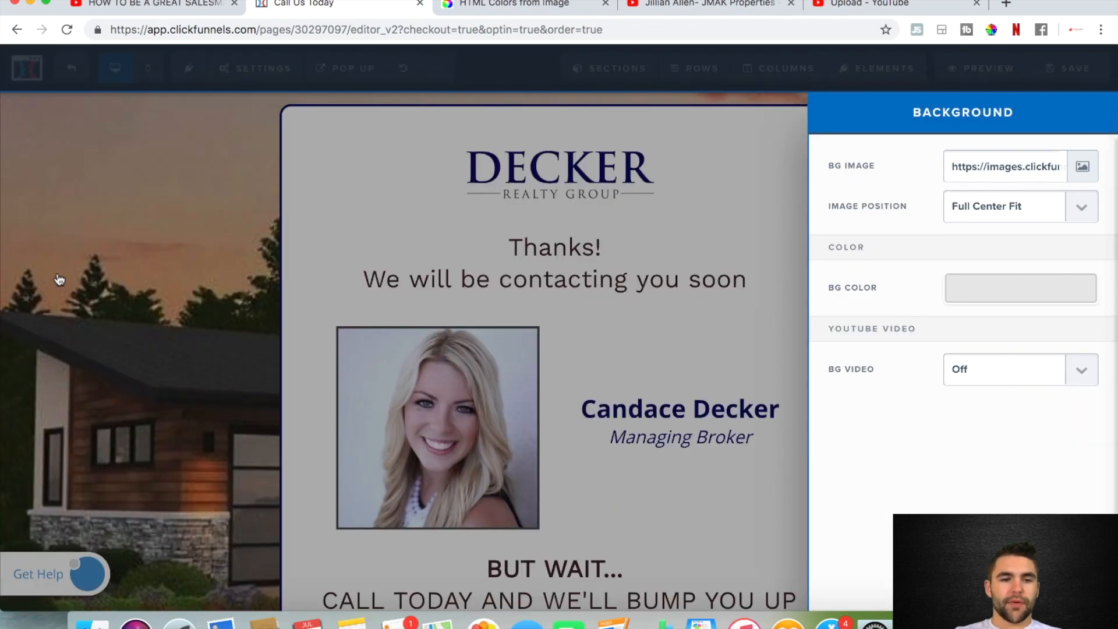
pyautogui.click(131, 296)
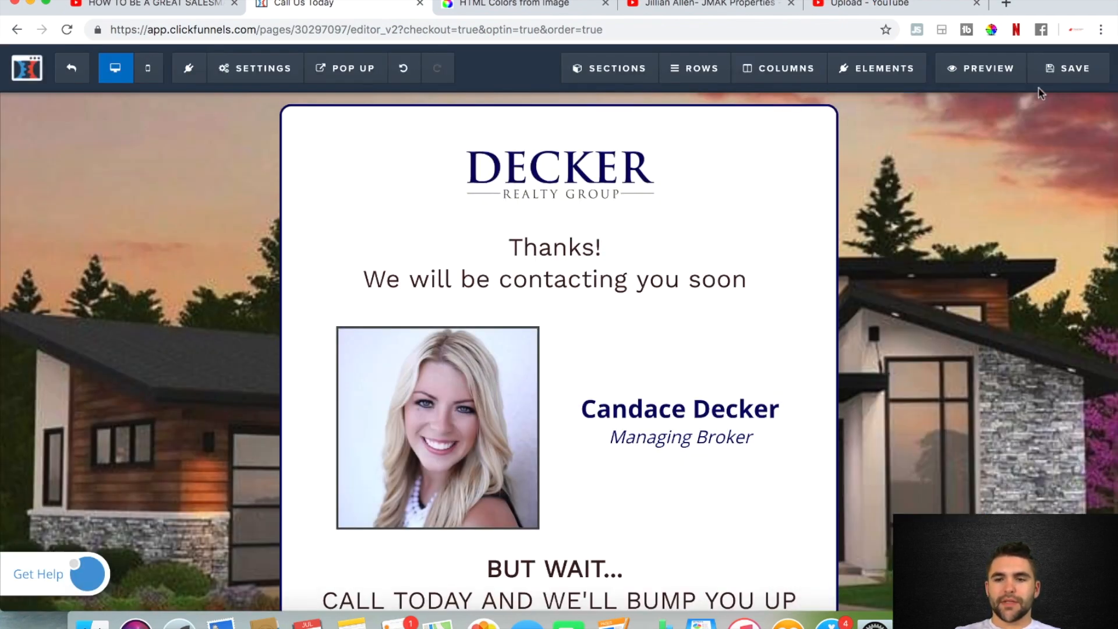
pyautogui.click(1067, 68)
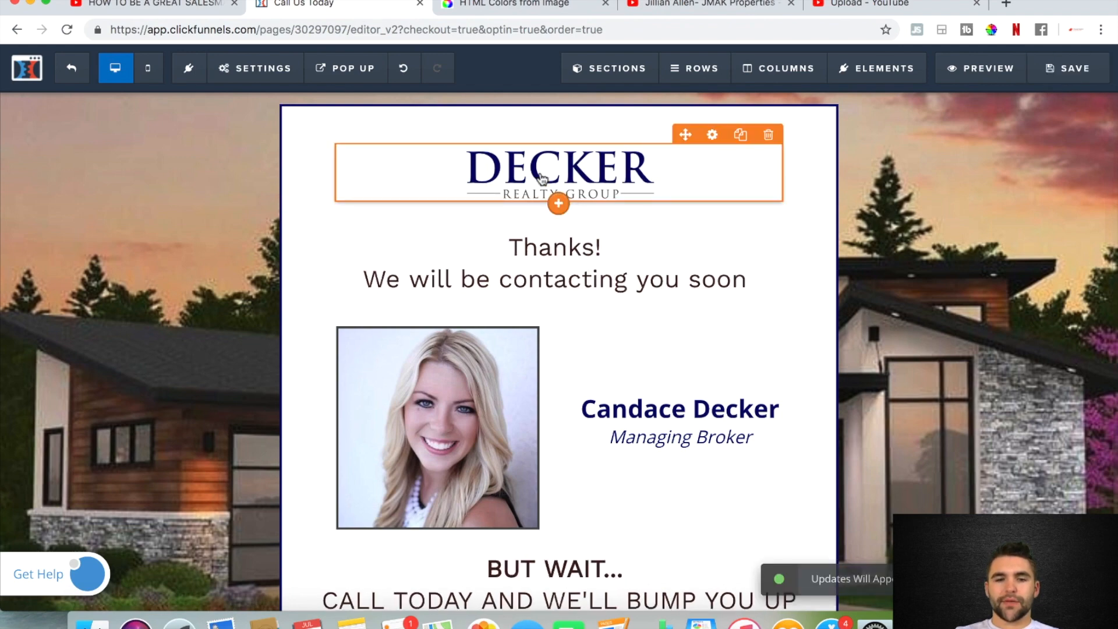
# Replace the Decker Realty Group logo with the Ascent Real Estate logo from the image library
pyautogui.click(711, 136)
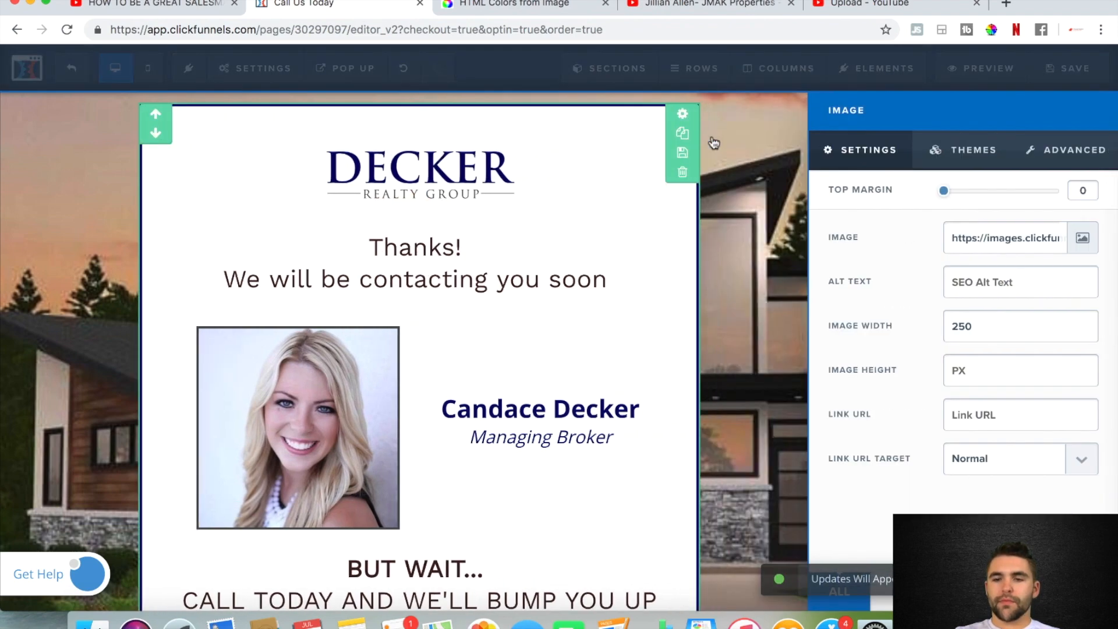
pyautogui.click(1082, 237)
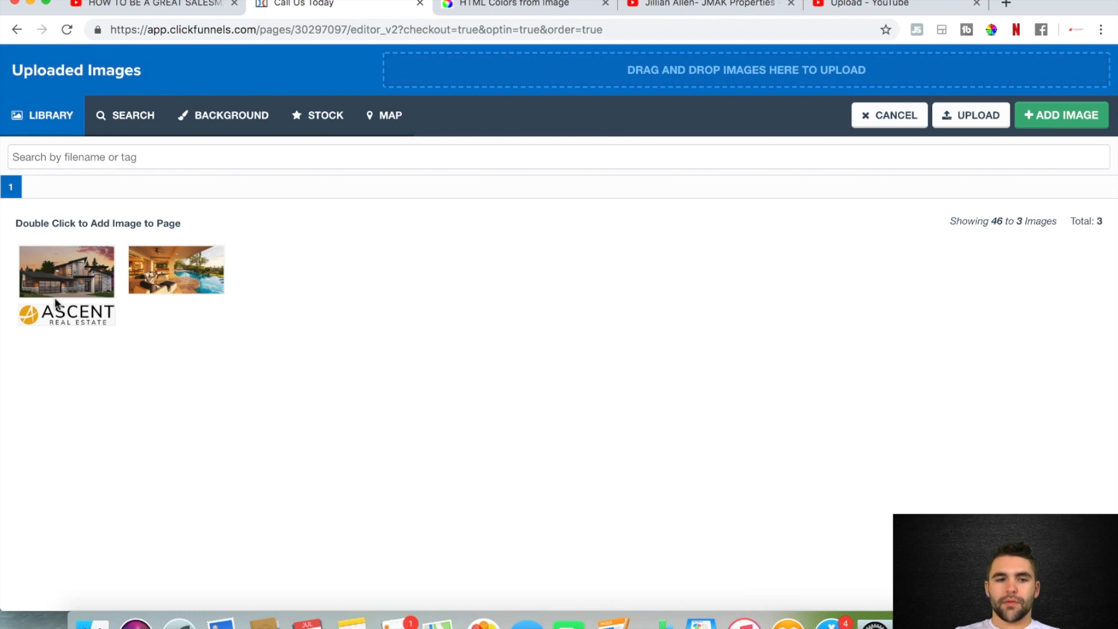
pyautogui.click(58, 314)
pyautogui.doubleClick(59, 314)
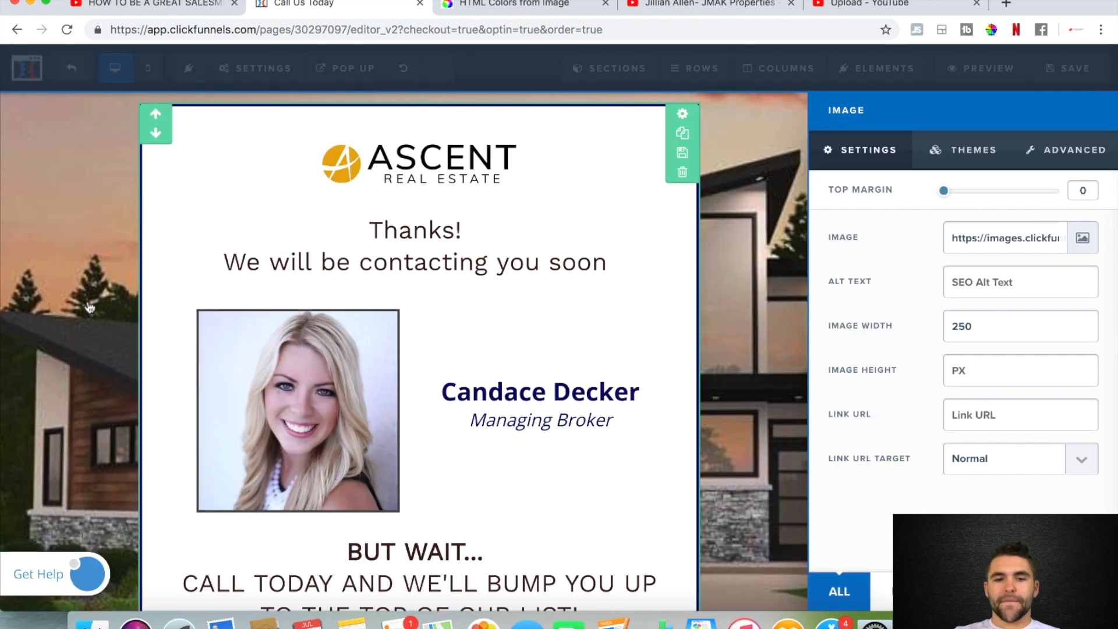
pyautogui.click(794, 227)
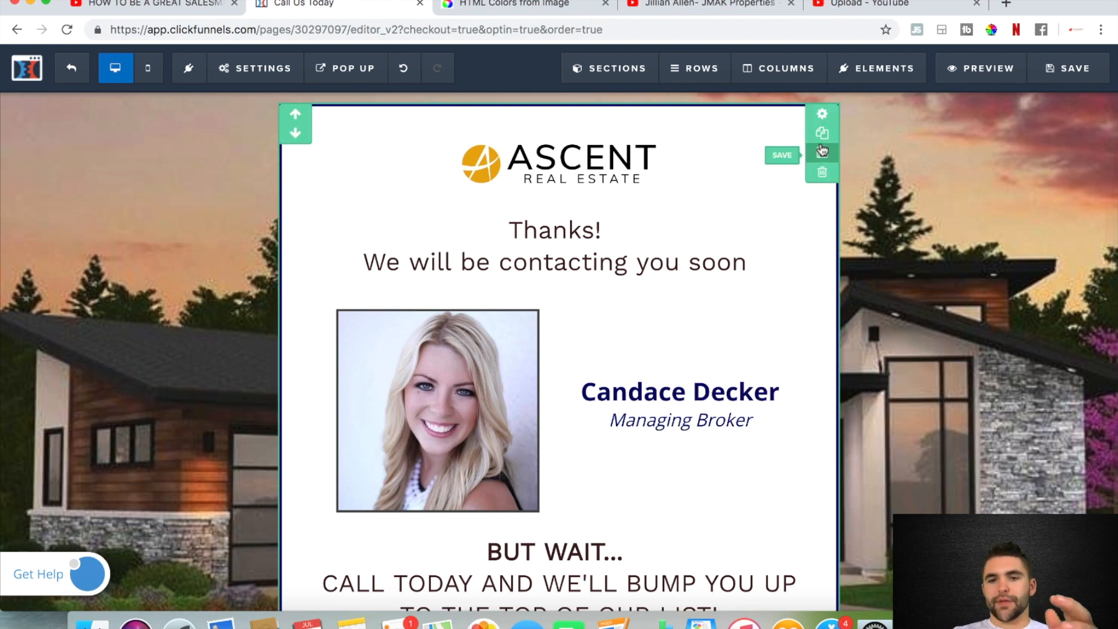
# Set the main section's border color to #e8a912 and check that code on the HTML Colors from Image page
pyautogui.click(822, 114)
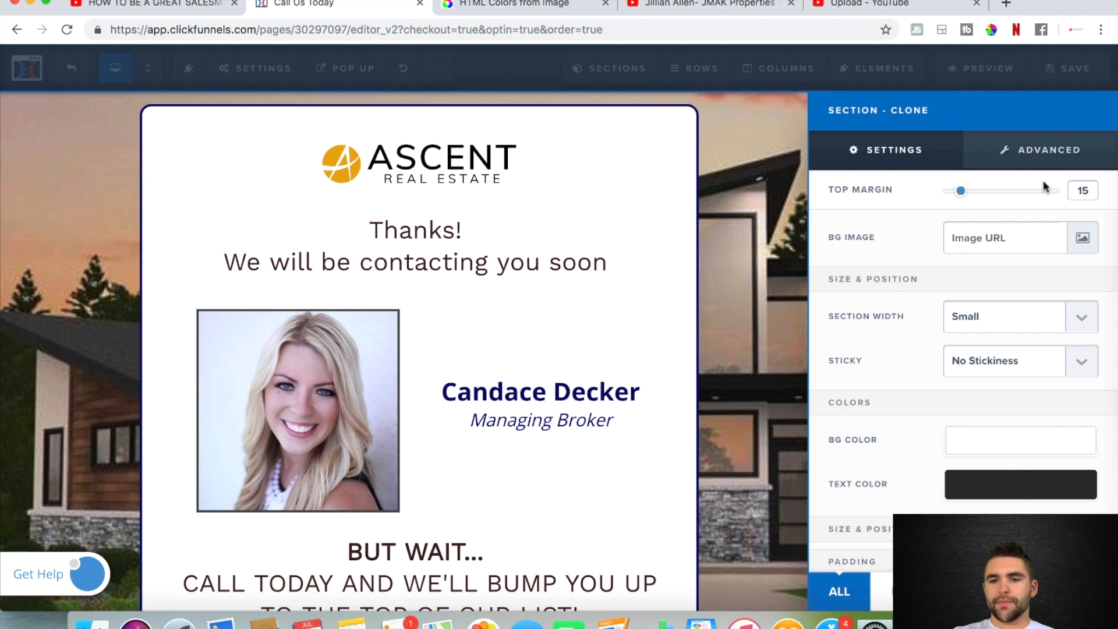
pyautogui.click(1042, 156)
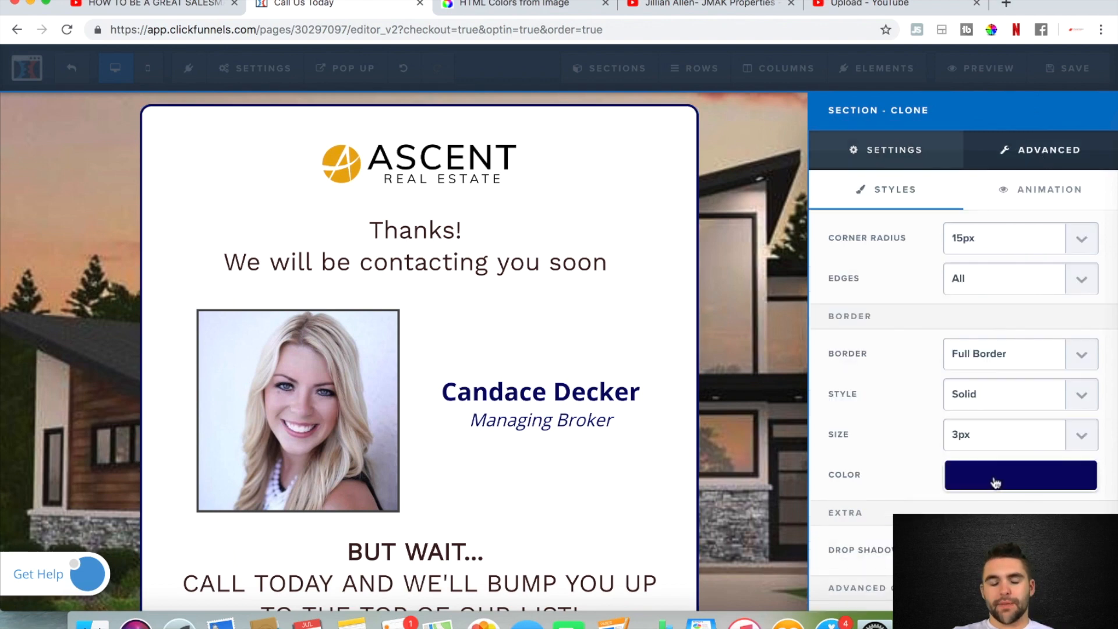
pyautogui.click(996, 482)
pyautogui.doubleClick(1041, 439)
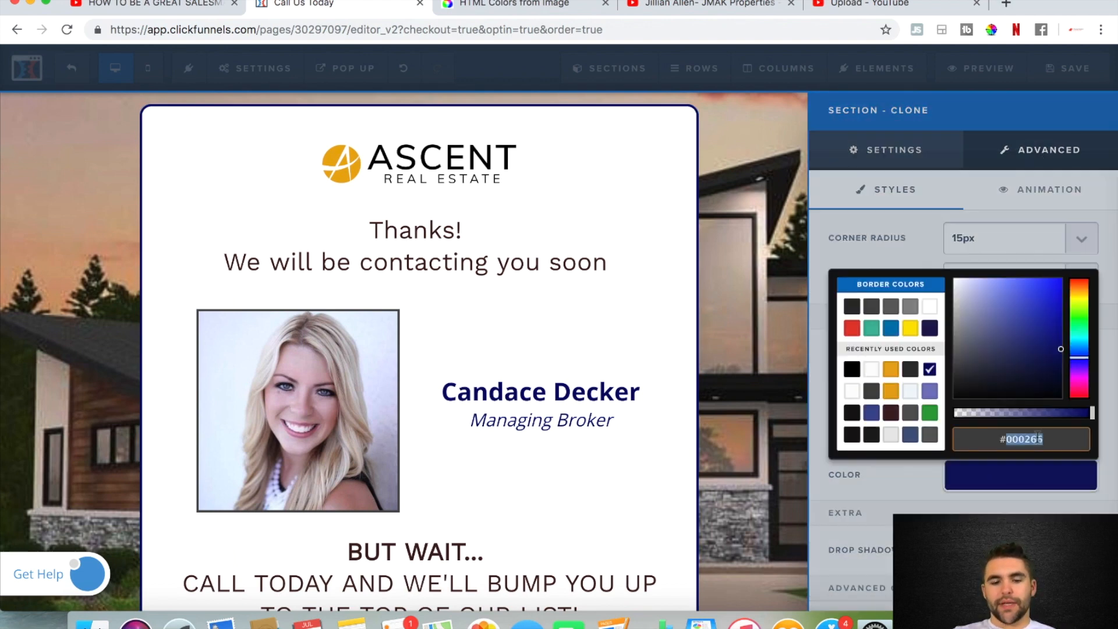
pyautogui.write('e8a912')
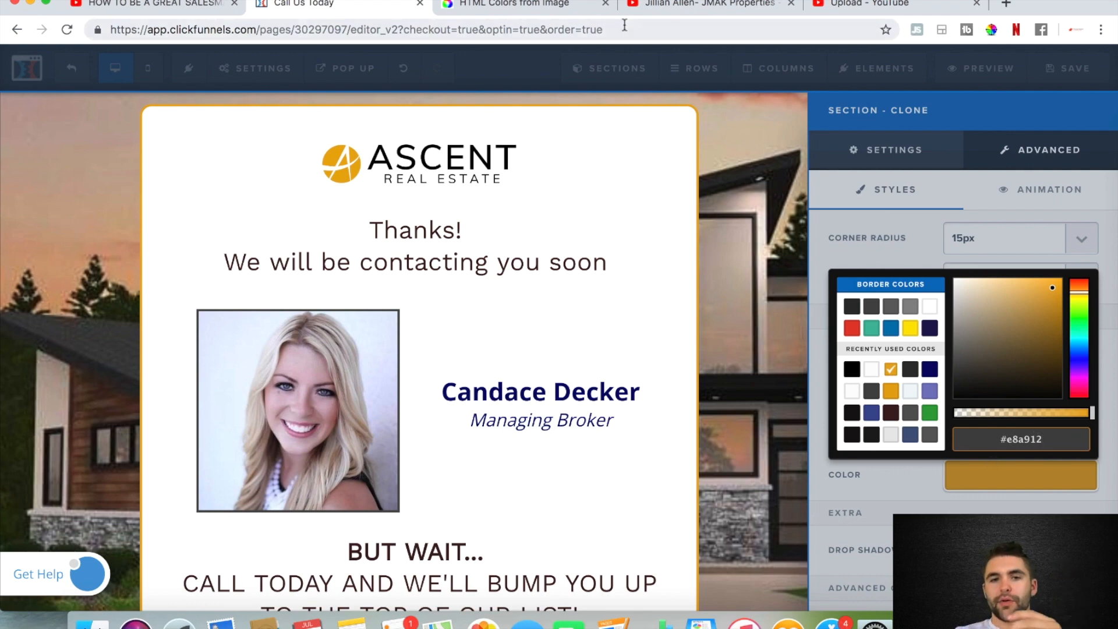
pyautogui.click(508, 6)
pyautogui.scroll(1, 484, 192)
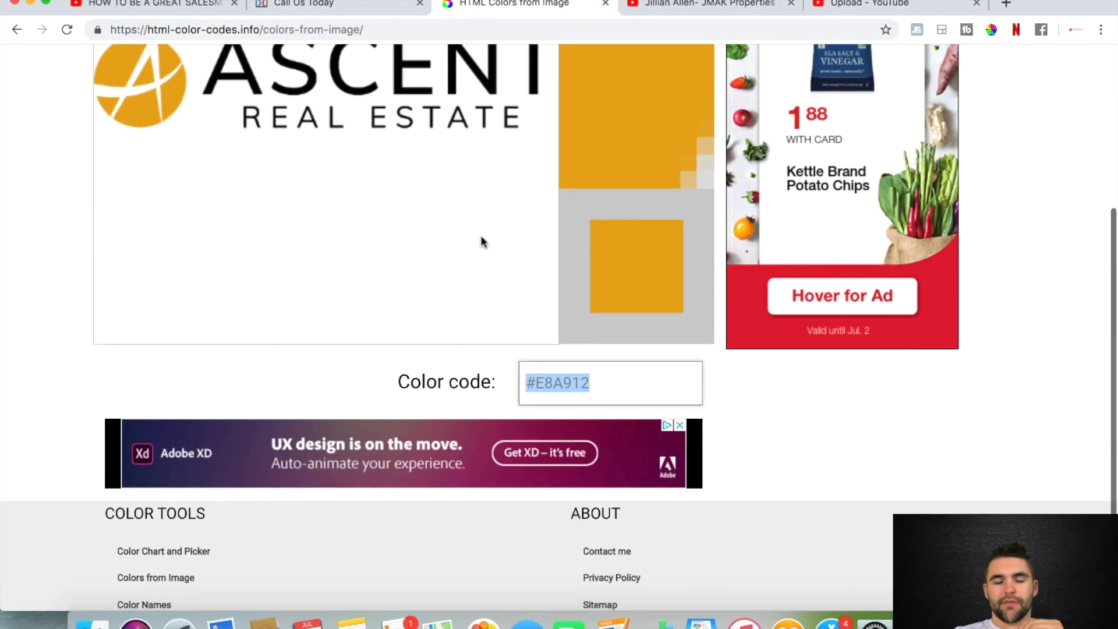
pyautogui.click(324, 7)
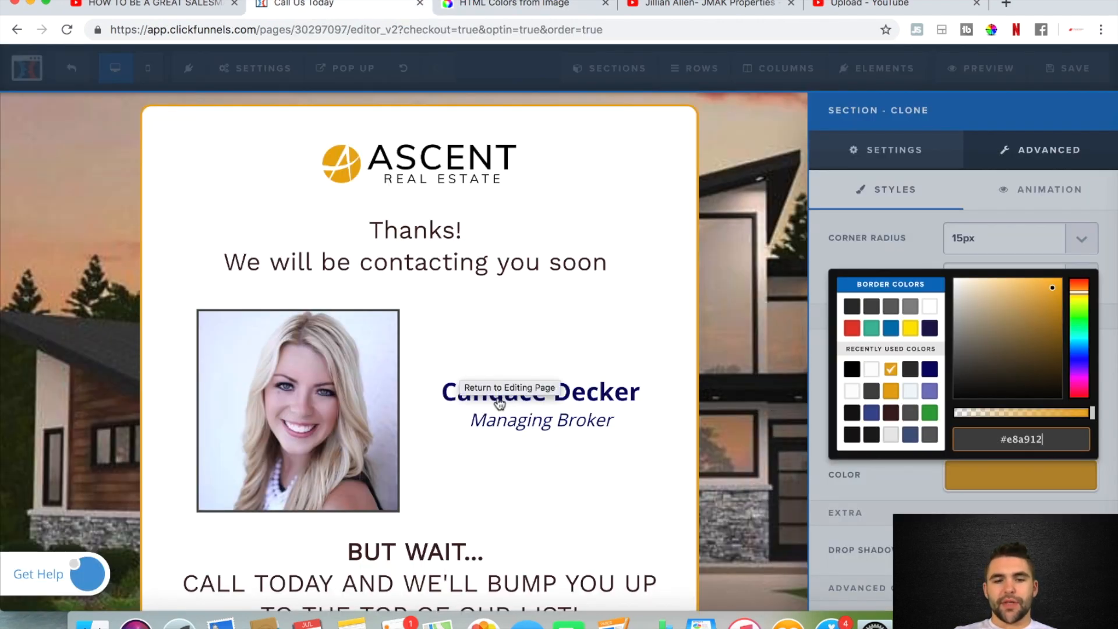
pyautogui.click(749, 399)
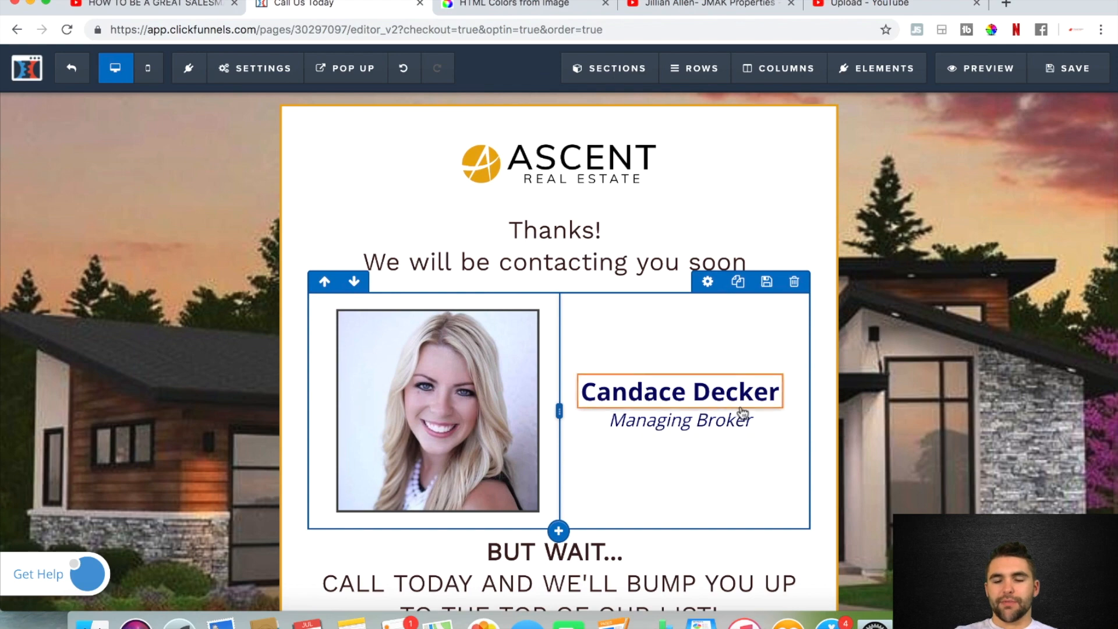
# Change the text color of the agent's name headline to the recently used orange
pyautogui.moveTo(656, 394)
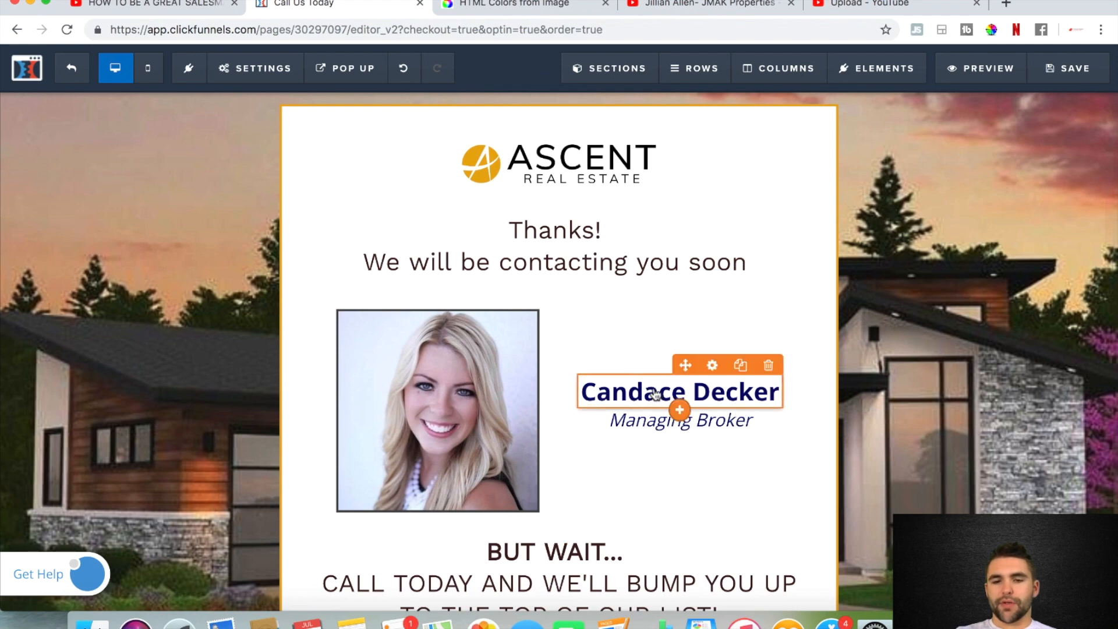
pyautogui.click(712, 366)
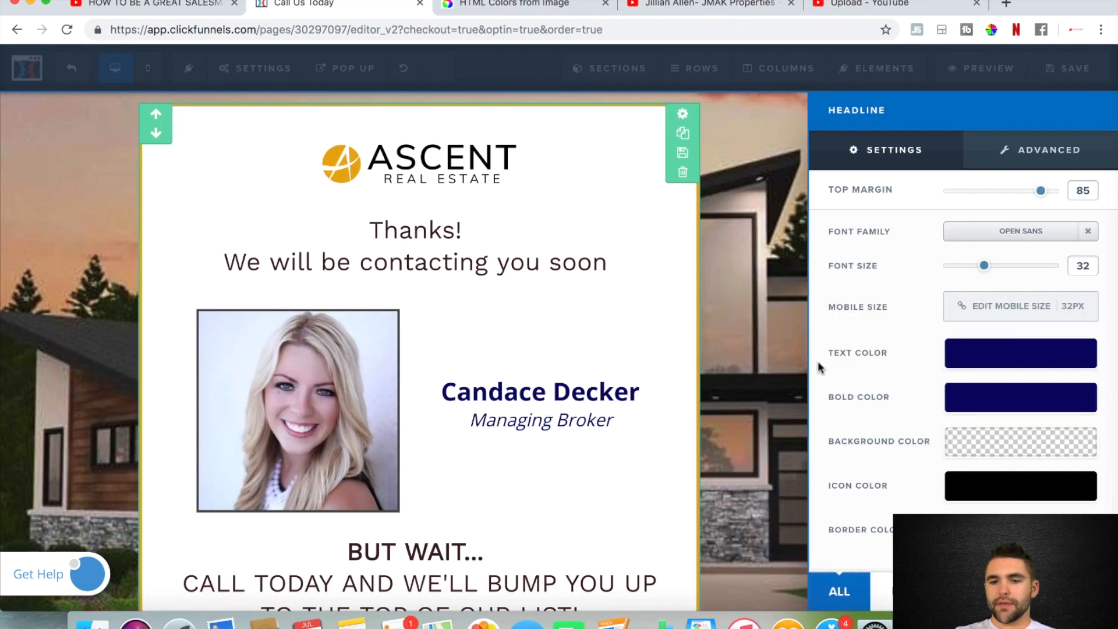
pyautogui.click(974, 363)
pyautogui.click(891, 470)
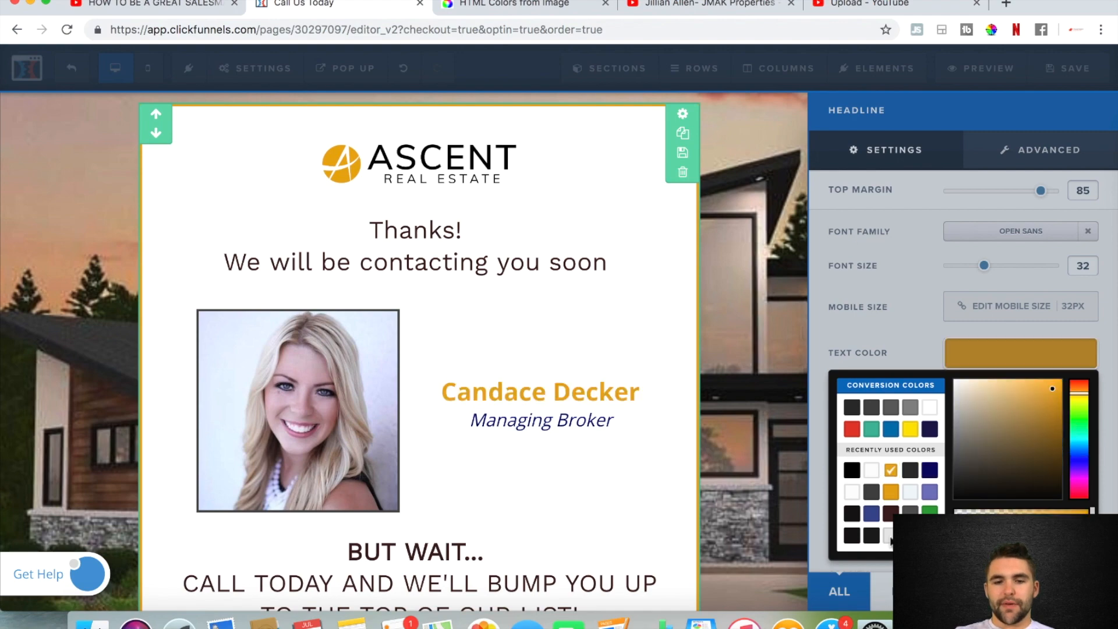
pyautogui.click(767, 491)
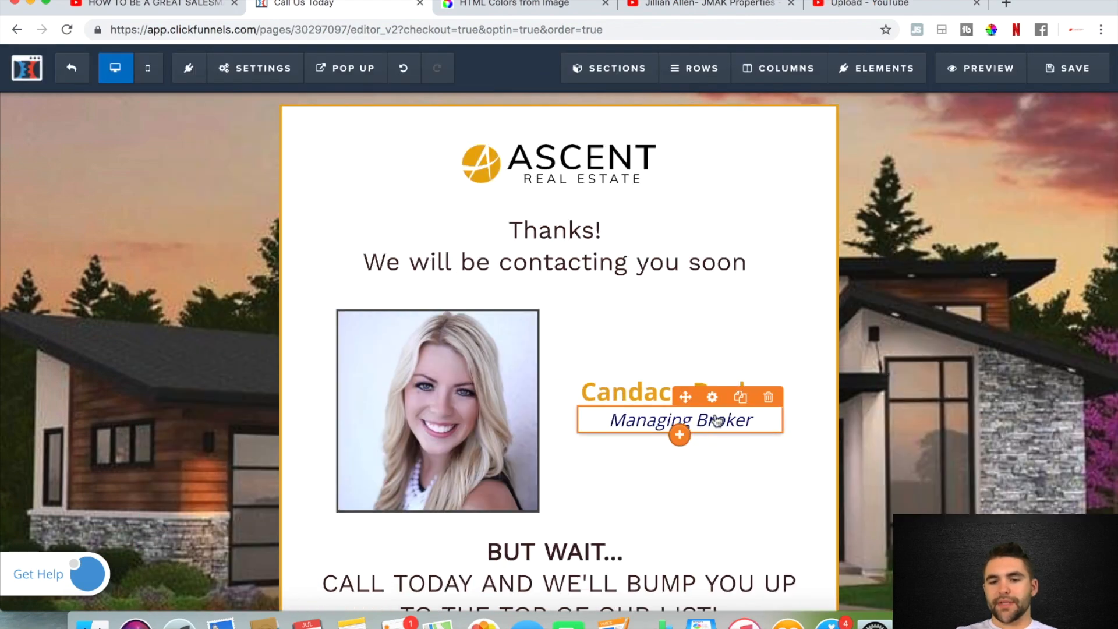
# Change the text color of the Managing Broker sub-headline to the same recently used orange
pyautogui.click(712, 396)
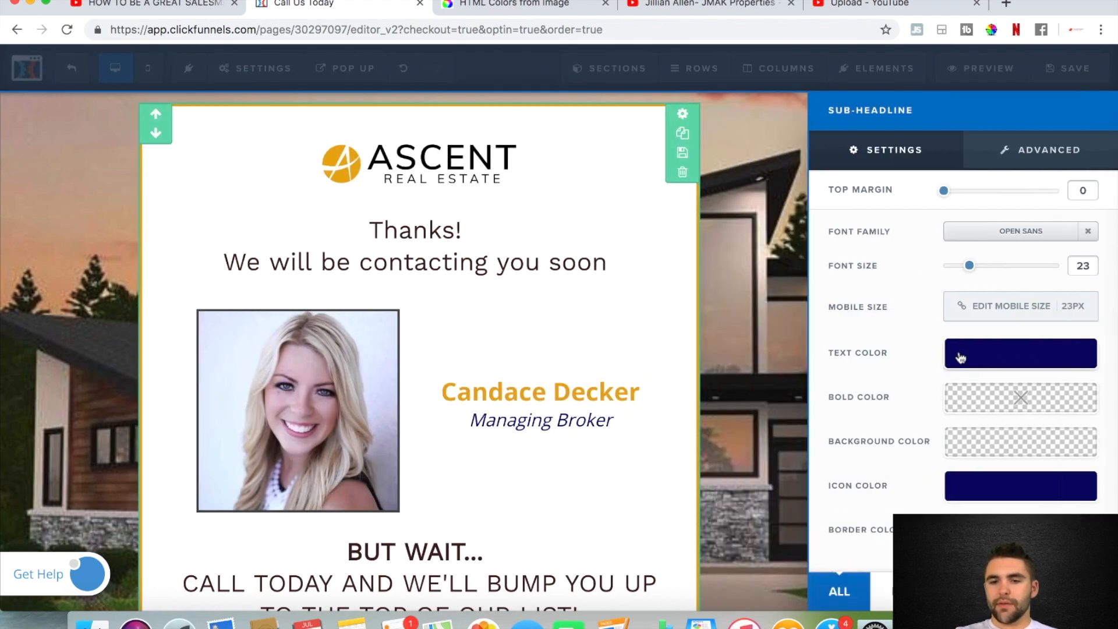
pyautogui.click(983, 362)
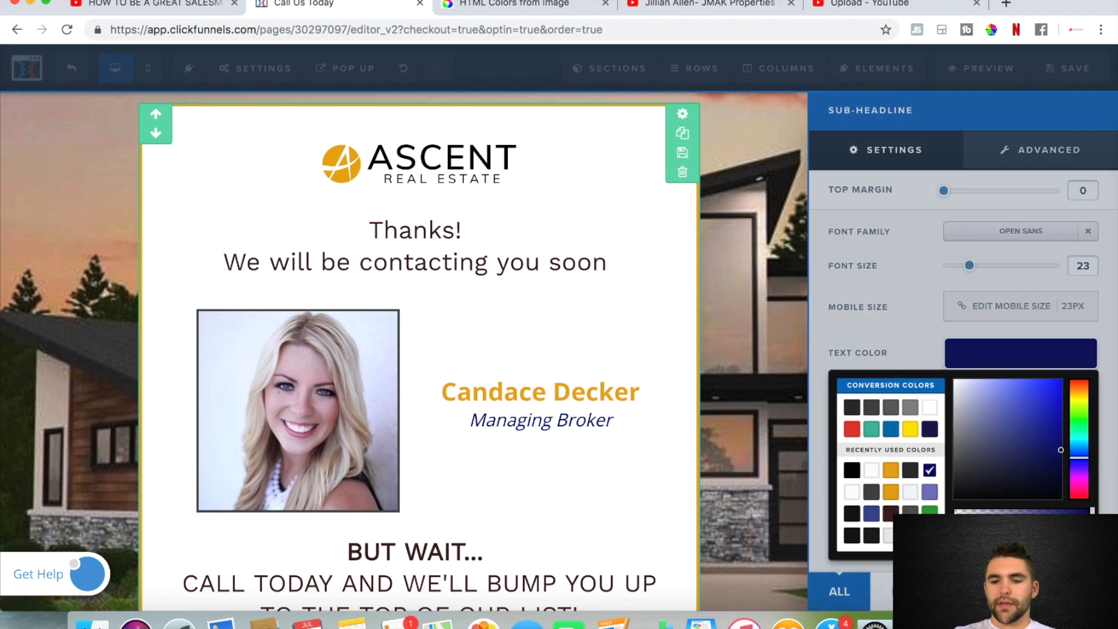
pyautogui.click(891, 470)
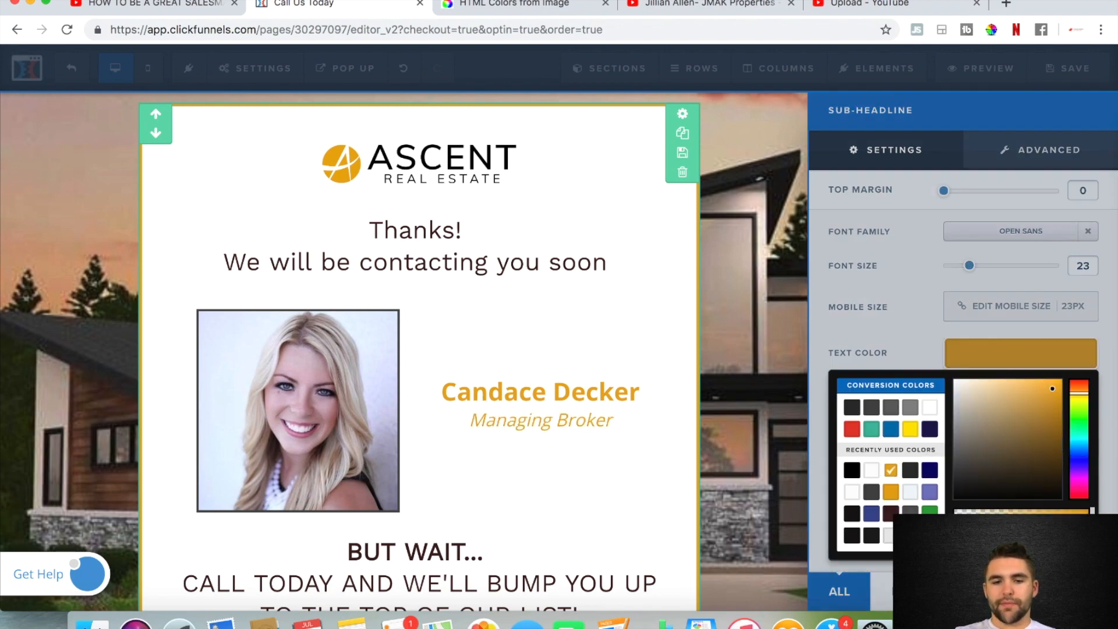
pyautogui.click(668, 482)
# Open the agent portrait's image settings and upload the 12.46.38 AM screenshot from the Desktop to the image library
pyautogui.scroll(-3, 669, 483)
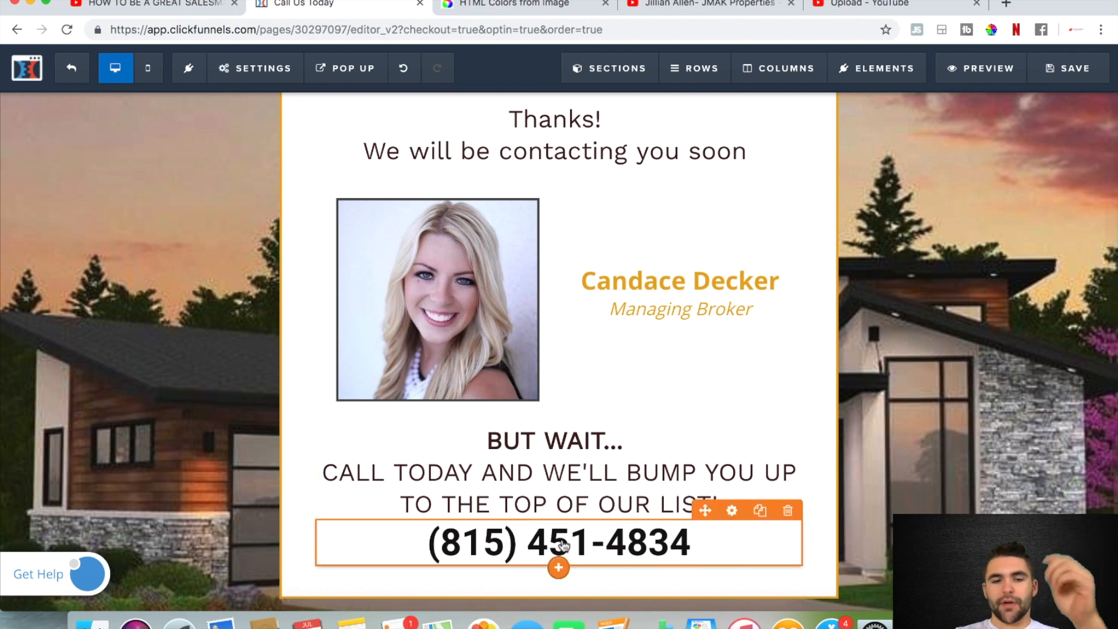
pyautogui.scroll(3, 484, 280)
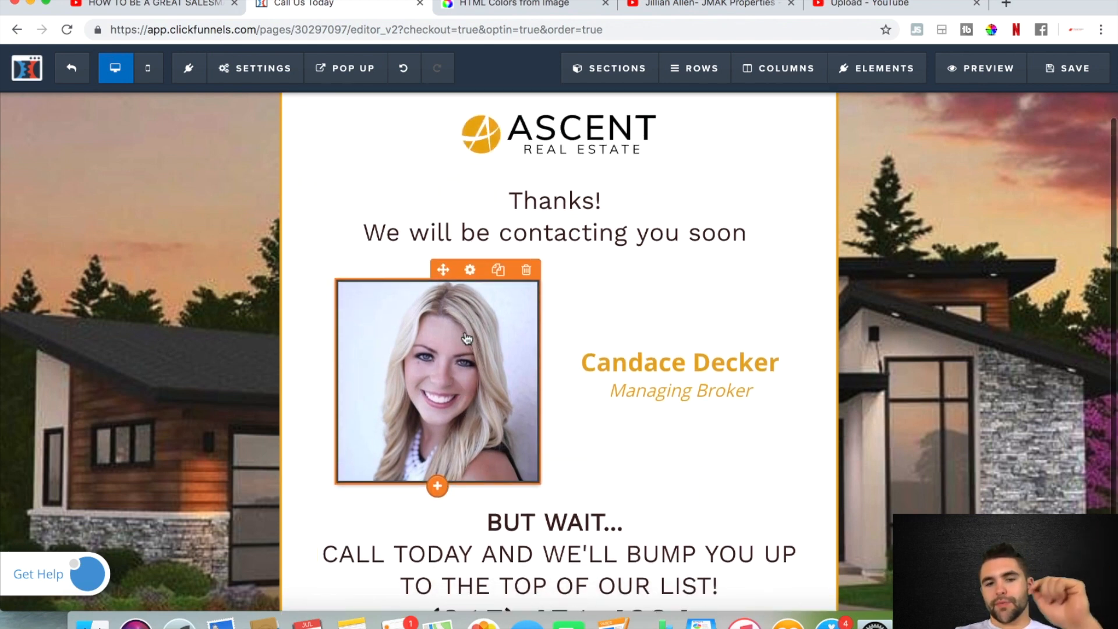
pyautogui.click(470, 270)
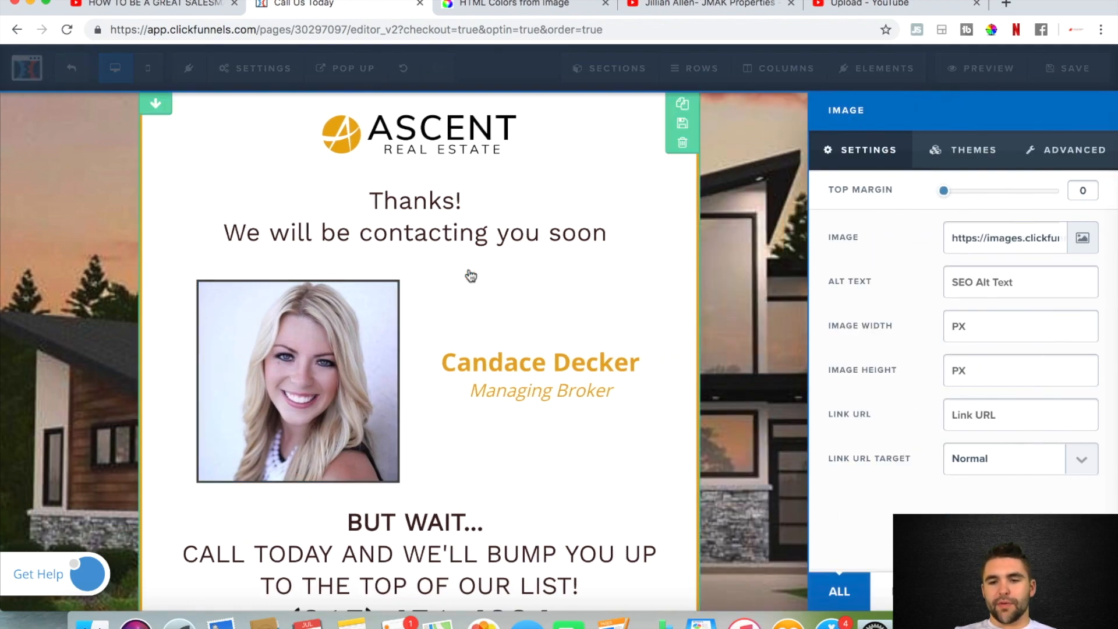
pyautogui.click(1083, 238)
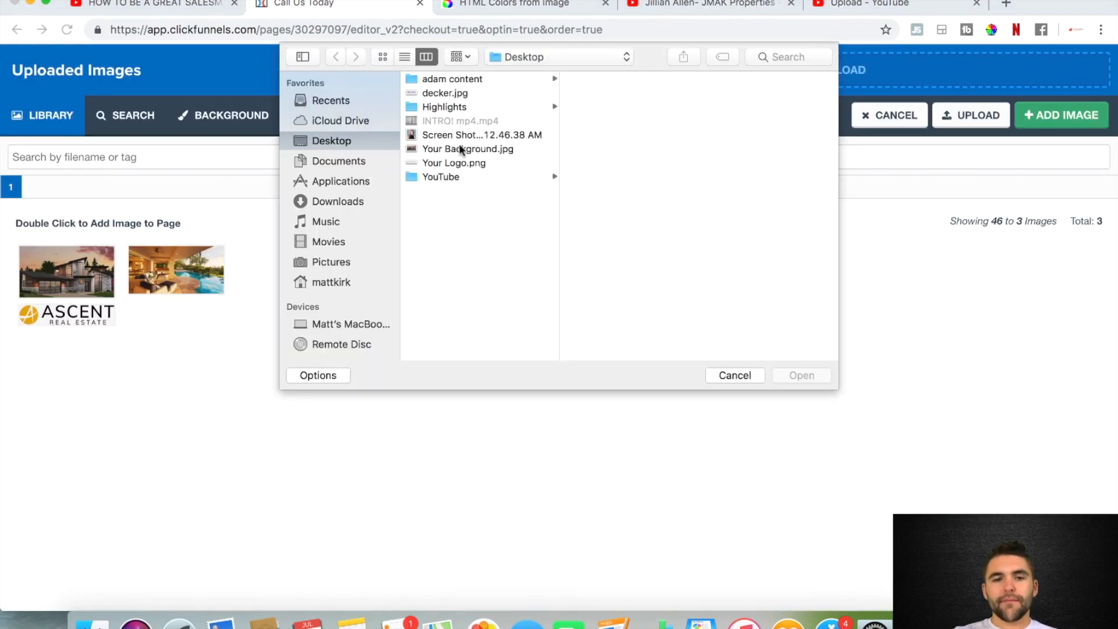
pyautogui.doubleClick(453, 137)
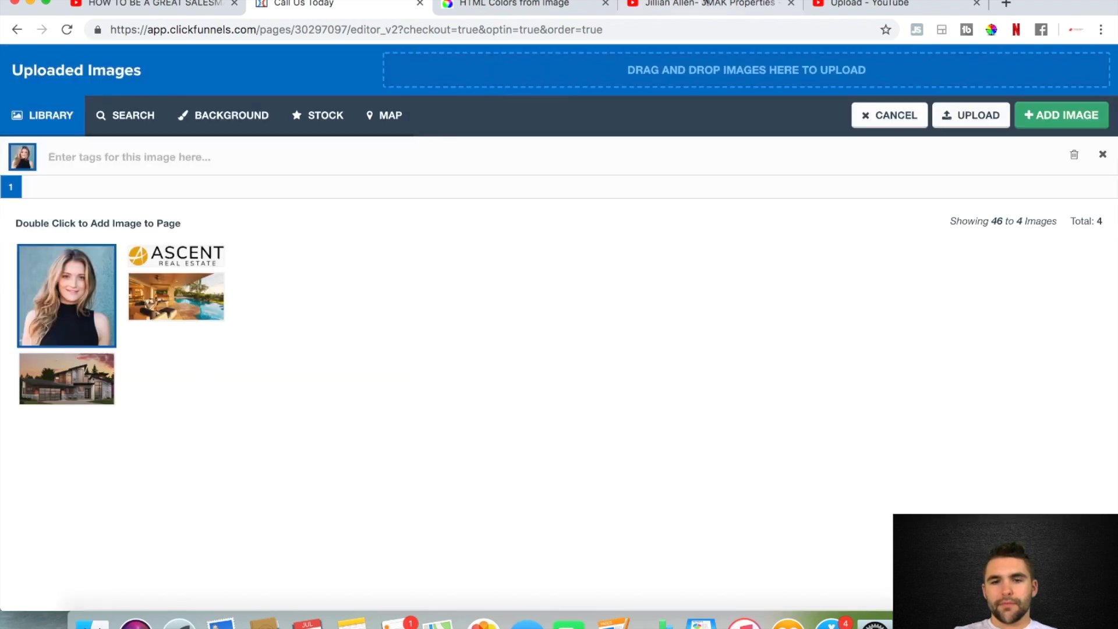
# Look up the agent's name and contact details in the YouTube bio video's description and return to the ClickFunnels image library
pyautogui.click(693, 6)
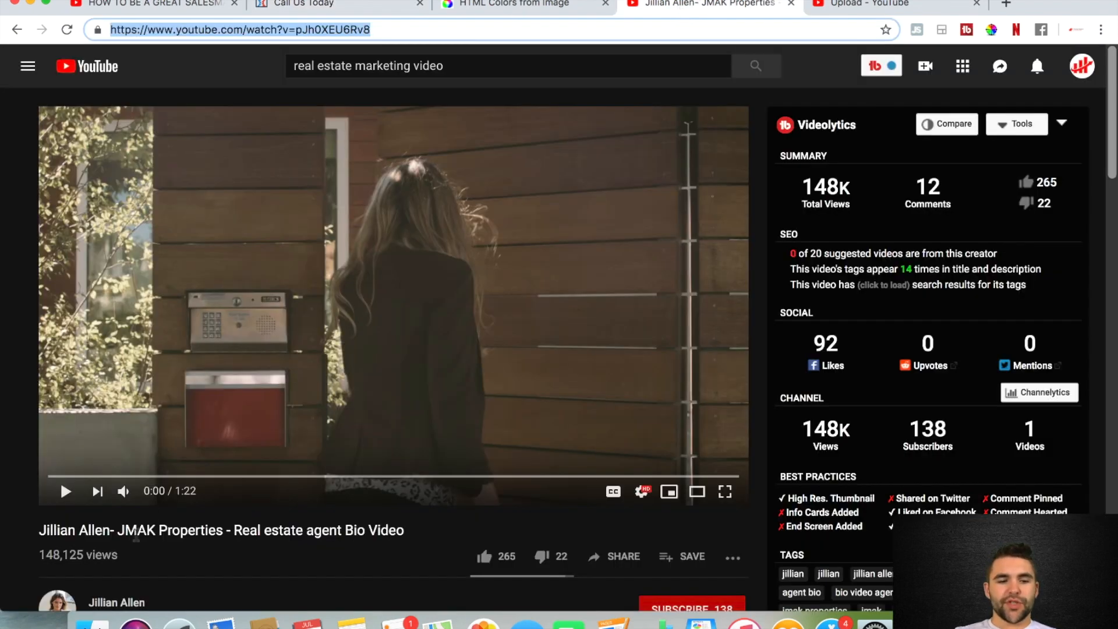
pyautogui.scroll(-2, 136, 534)
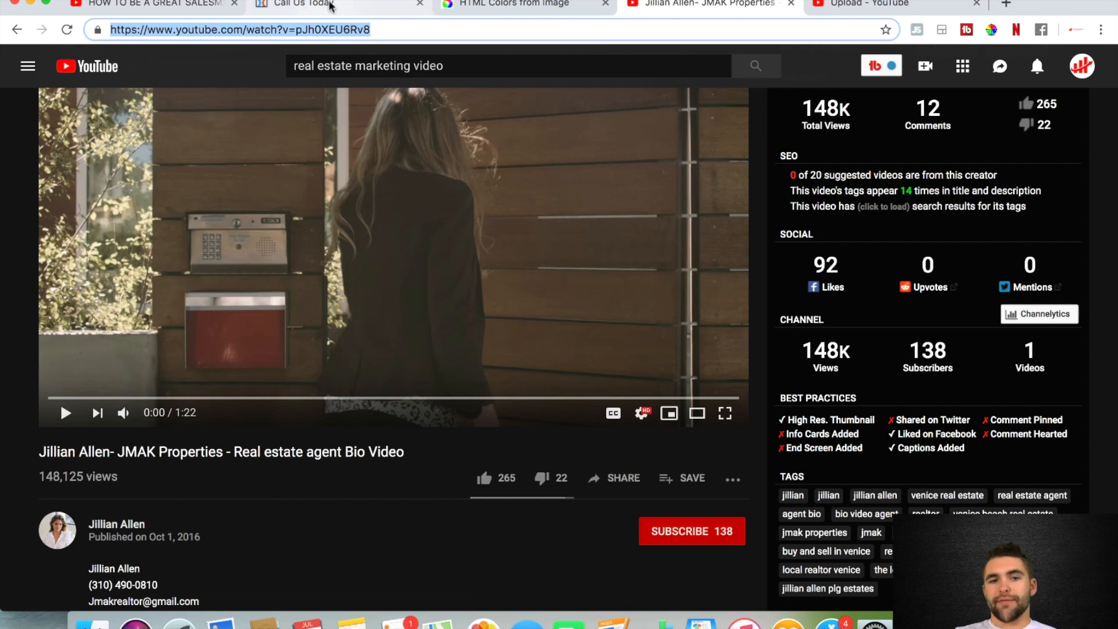
pyautogui.click(329, 7)
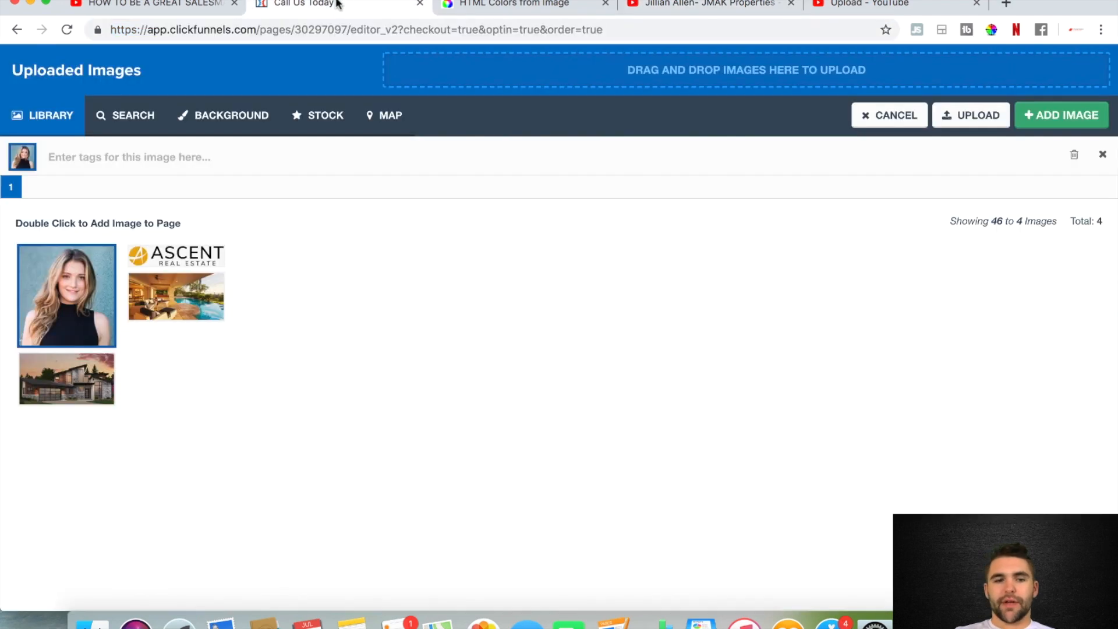
# Replace the agent portrait on the thank-you page with the uploaded photo and close the image settings
pyautogui.doubleClick(70, 305)
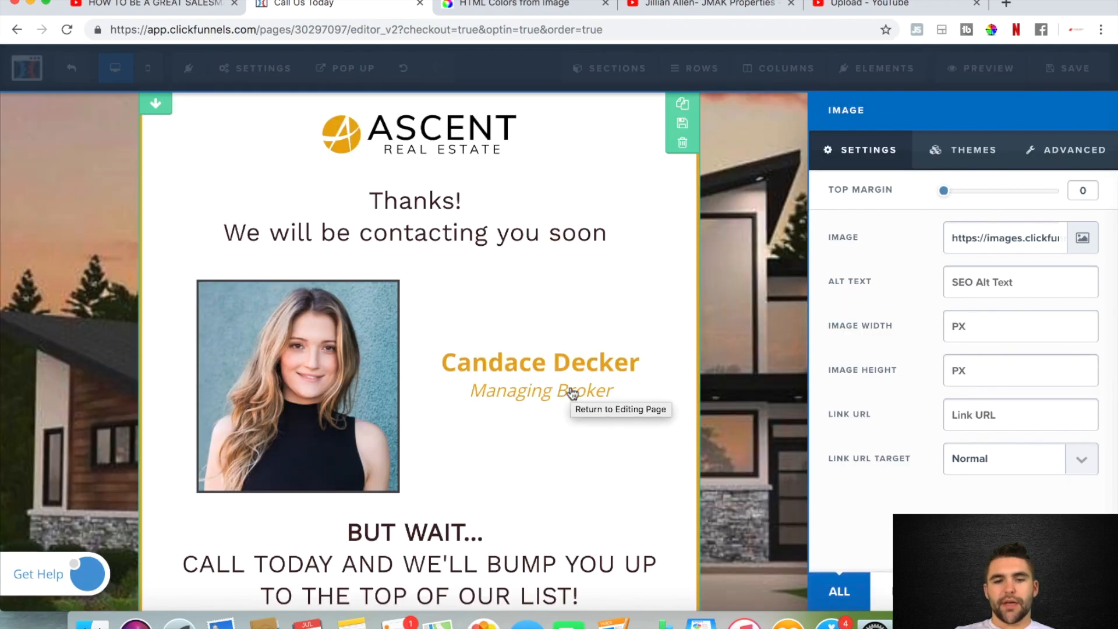
pyautogui.click(773, 343)
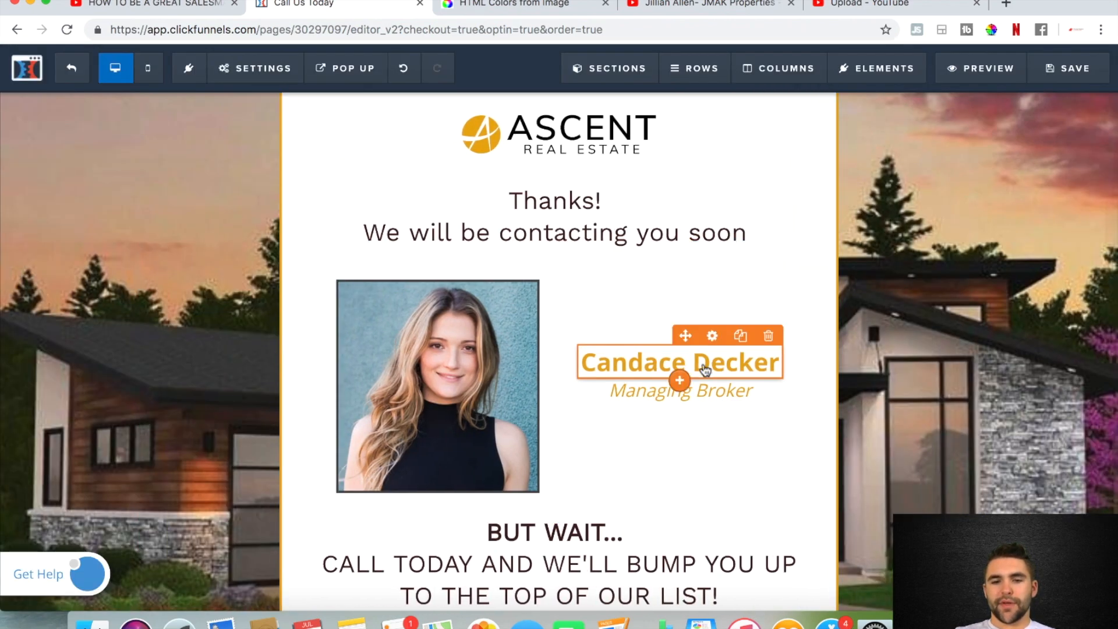
# Replace the headline above Managing Broker with the new agent's full name and save the thank-you page
pyautogui.doubleClick(719, 364)
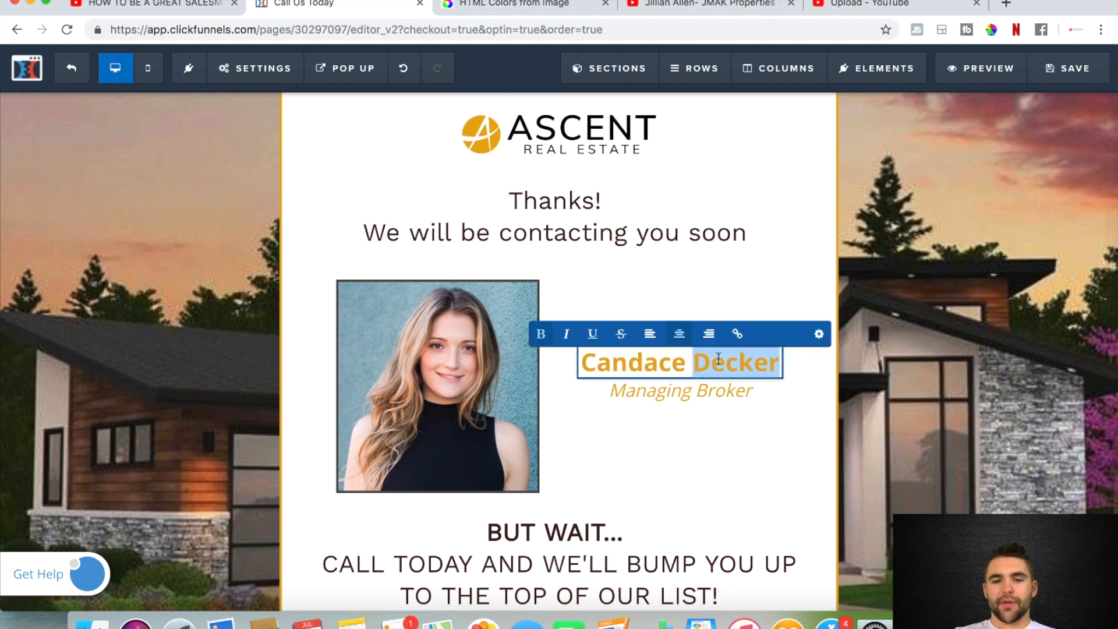
pyautogui.tripleClick(719, 359)
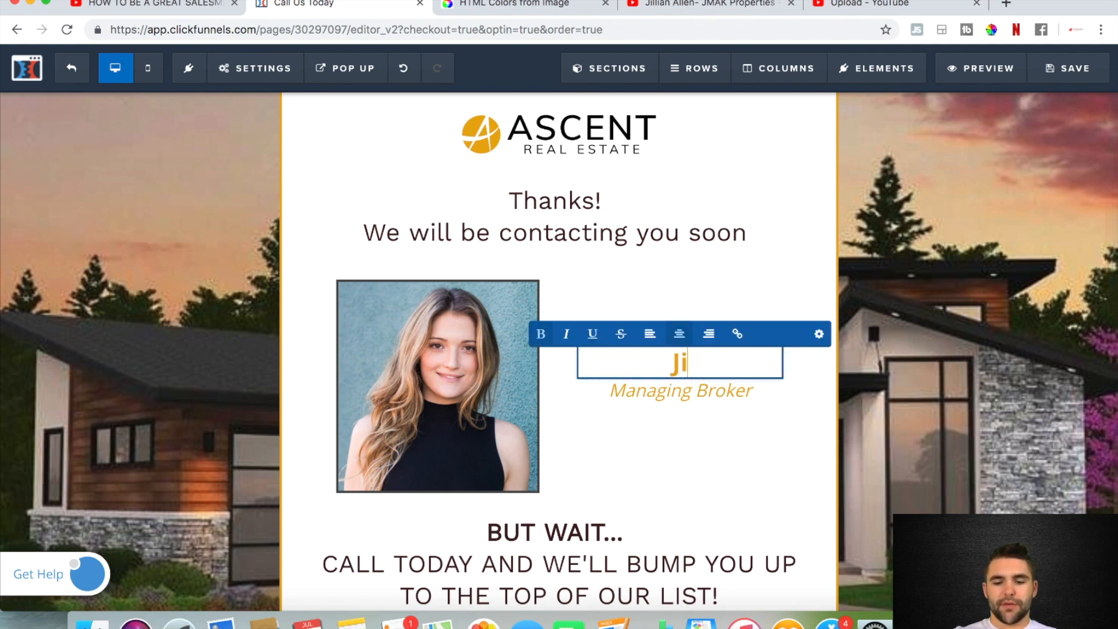
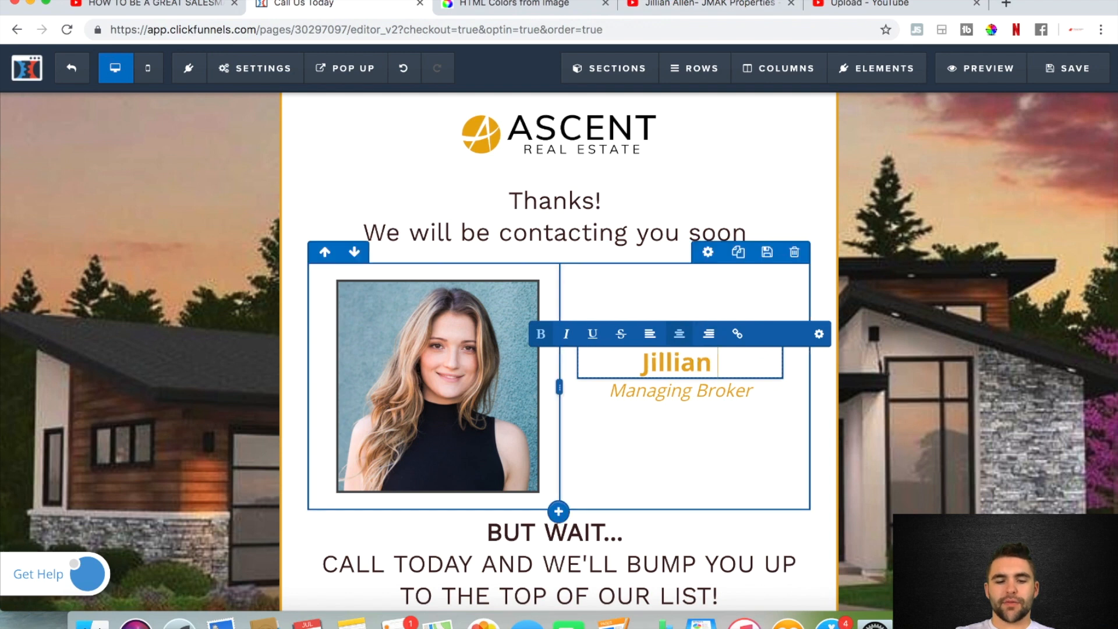
pyautogui.click(721, 434)
pyautogui.click(1061, 79)
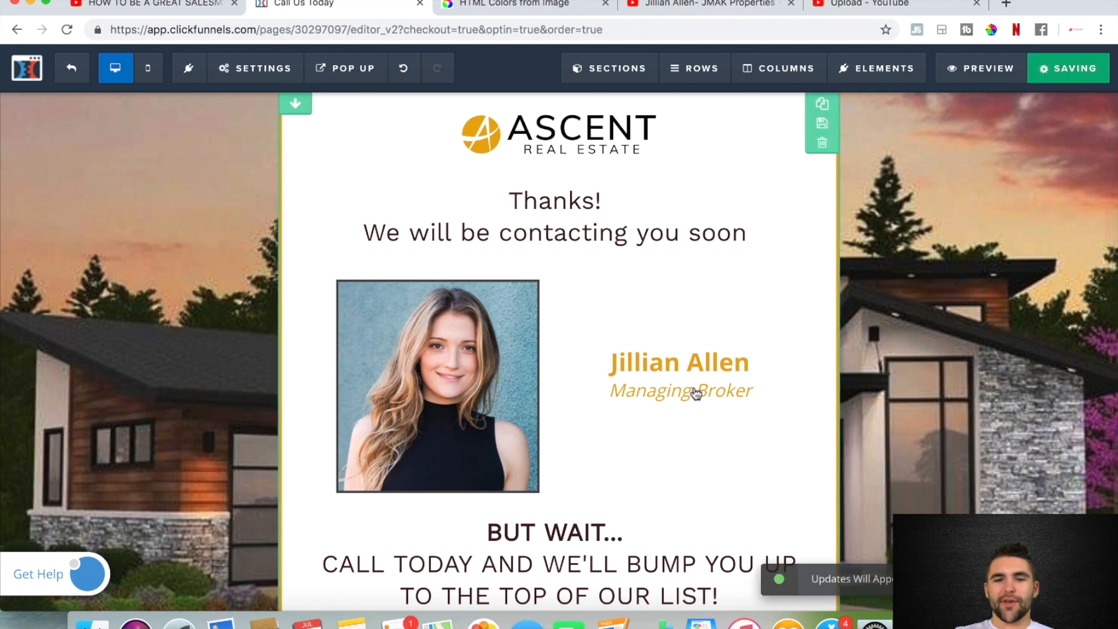
# Review the rebranded thank-you page and the preview of the San Diego landing page, closing the preview when done
pyautogui.scroll(-1, 686, 395)
pyautogui.scroll(2, 686, 395)
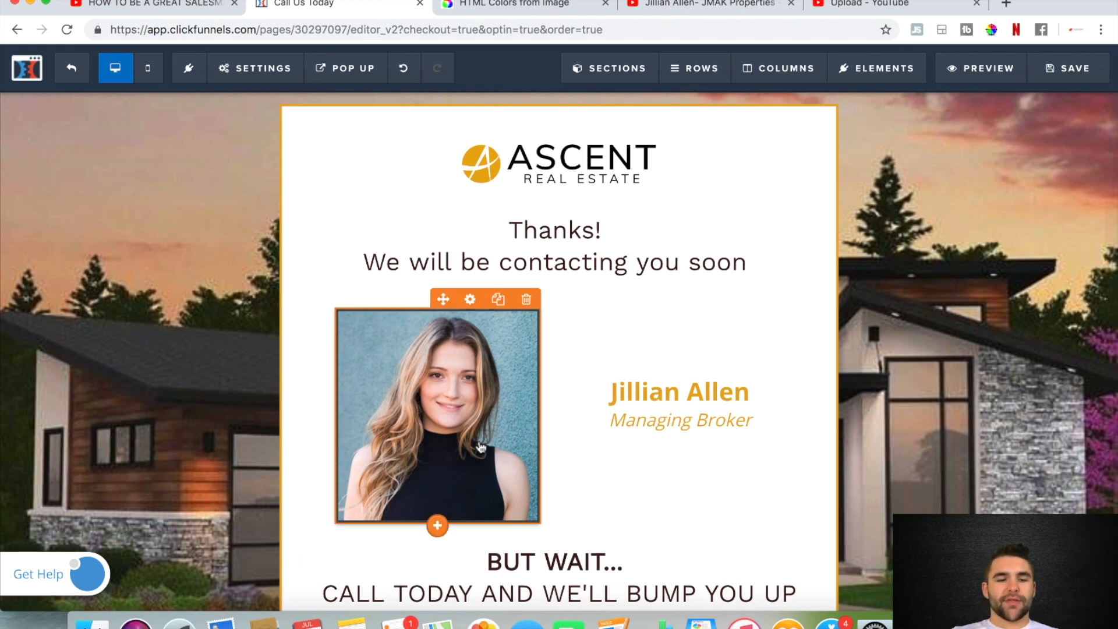
pyautogui.click(29, 3)
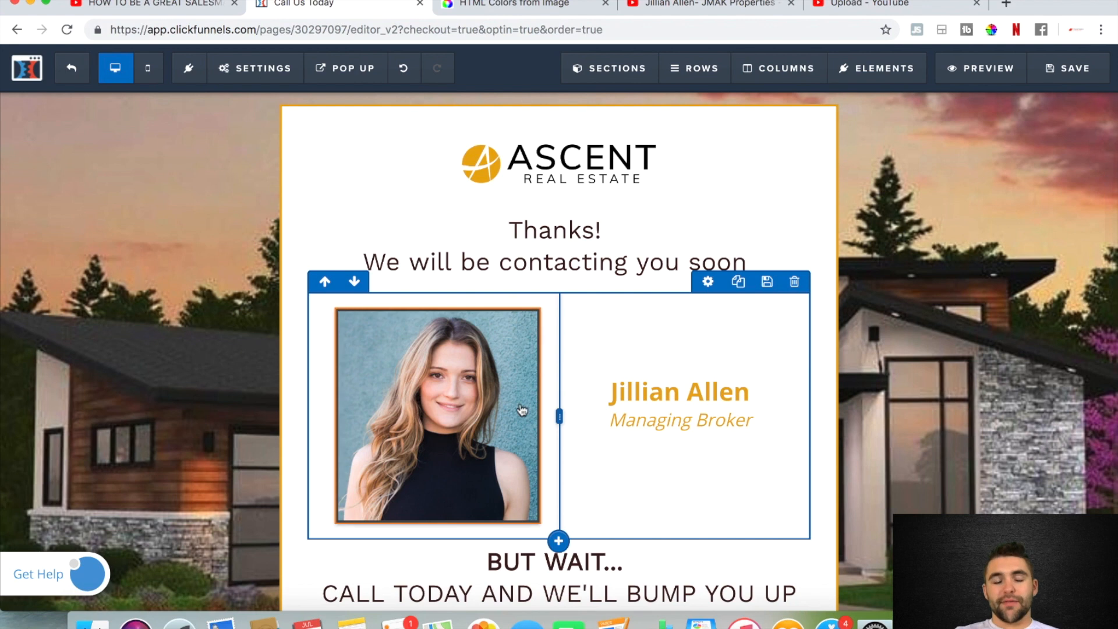
pyautogui.scroll(-3, 520, 402)
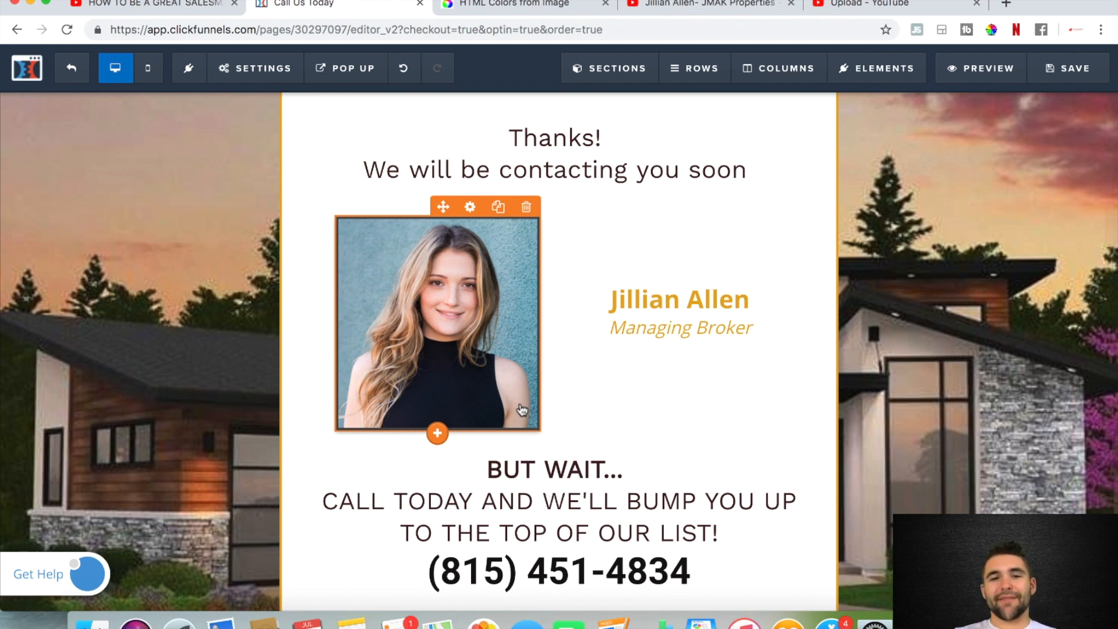
pyautogui.scroll(2, 523, 410)
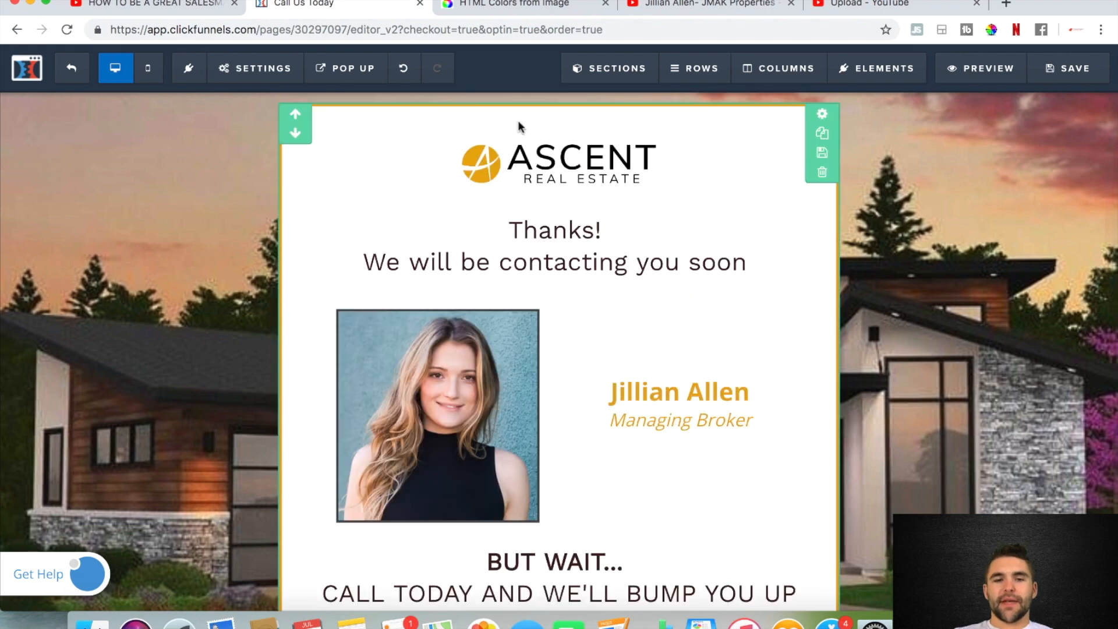
pyautogui.click(358, 81)
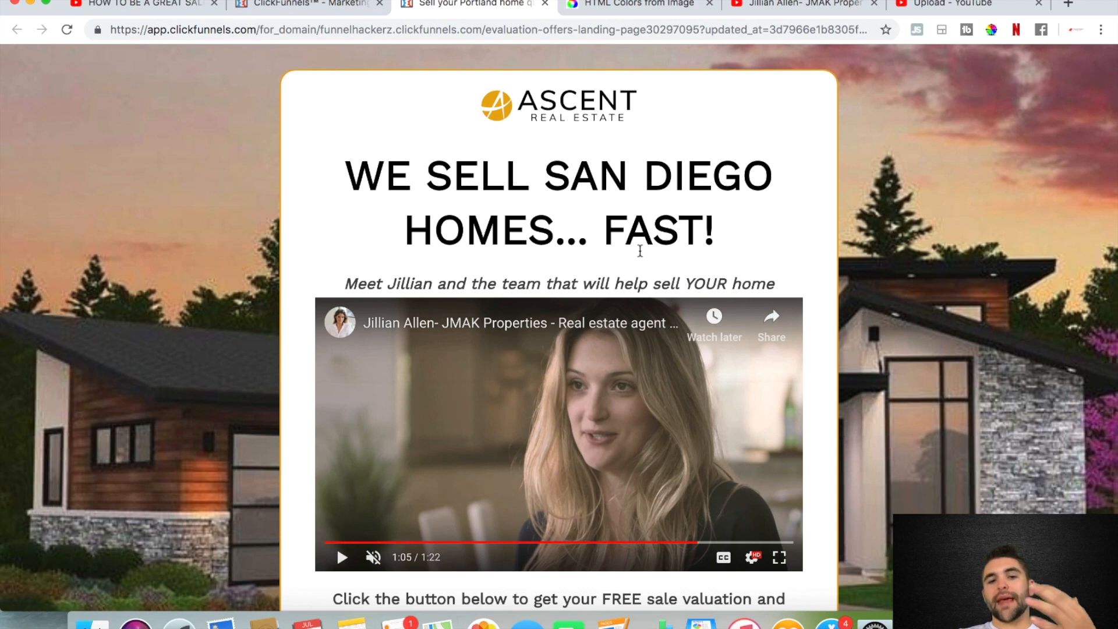
pyautogui.scroll(1, 800, 419)
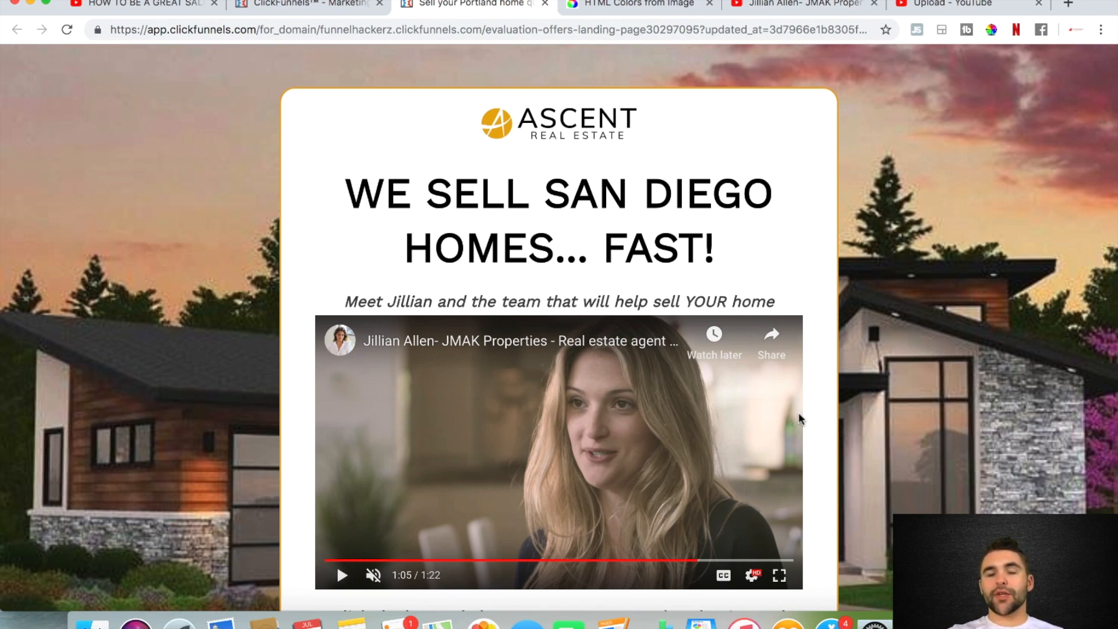
pyautogui.scroll(-2, 434, 175)
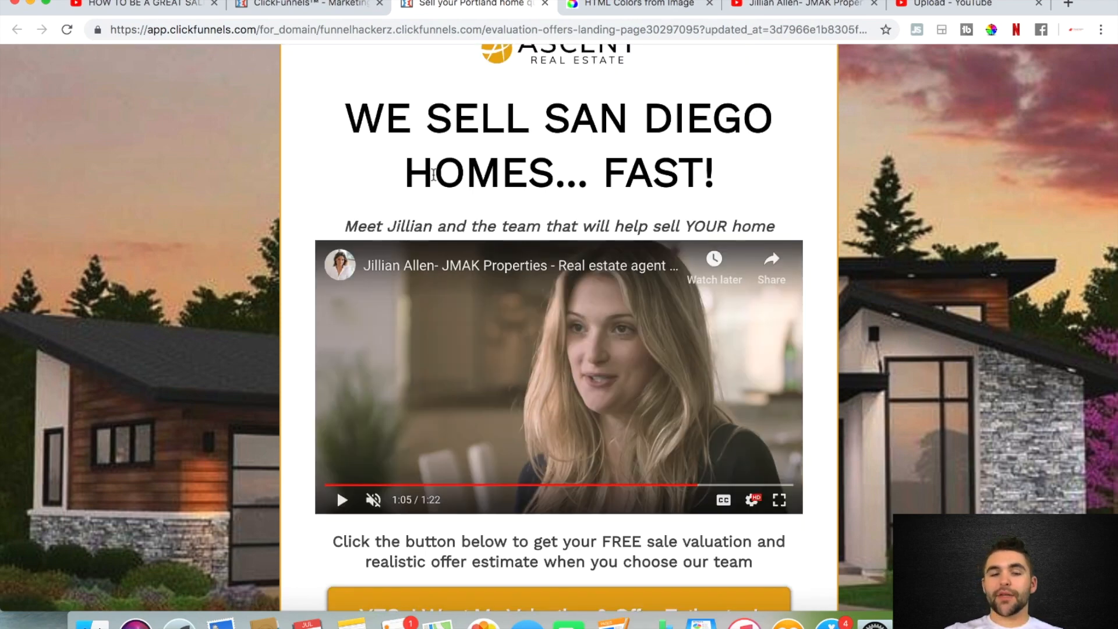
pyautogui.scroll(2, 433, 175)
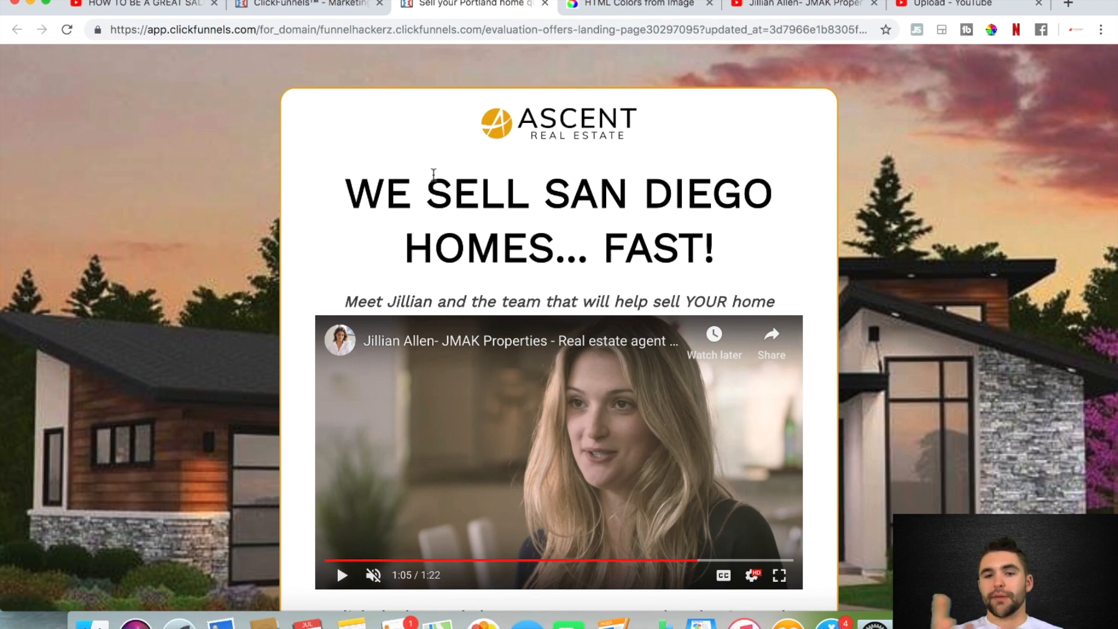
pyautogui.press('super+w')
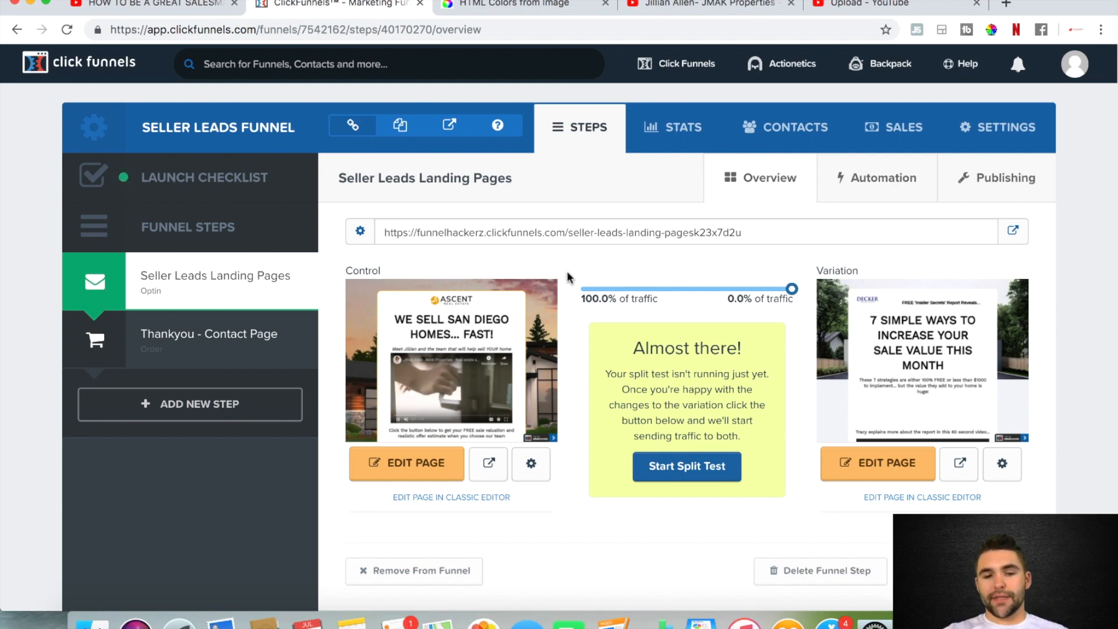
# Open the Seller Leads Funnel's settings and check which domains can be assigned to the funnel
pyautogui.click(973, 129)
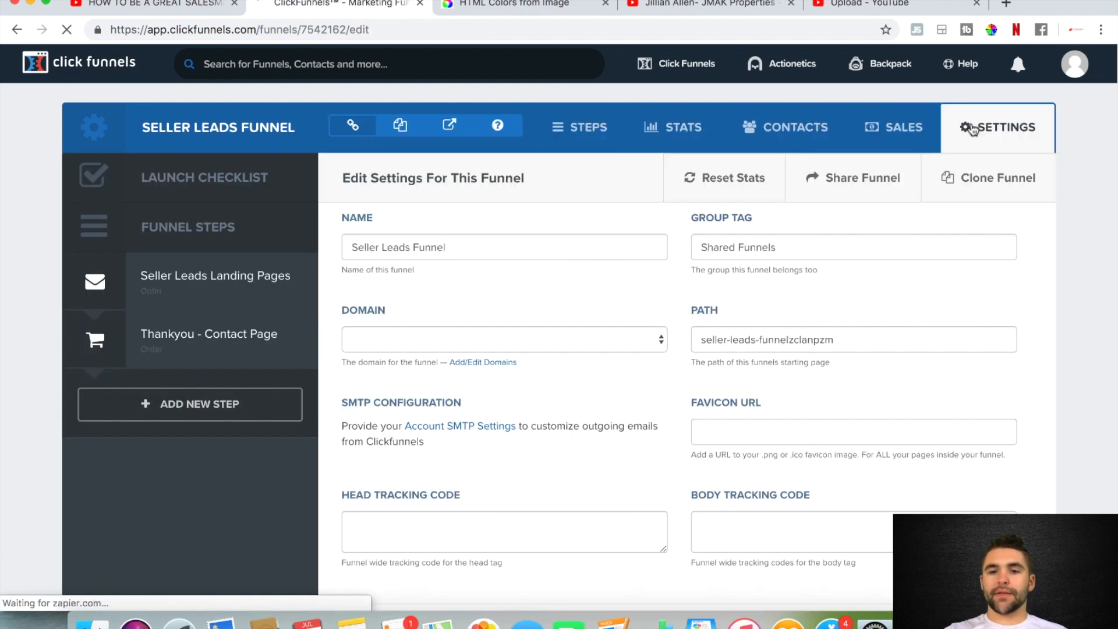
pyautogui.scroll(-3, 518, 407)
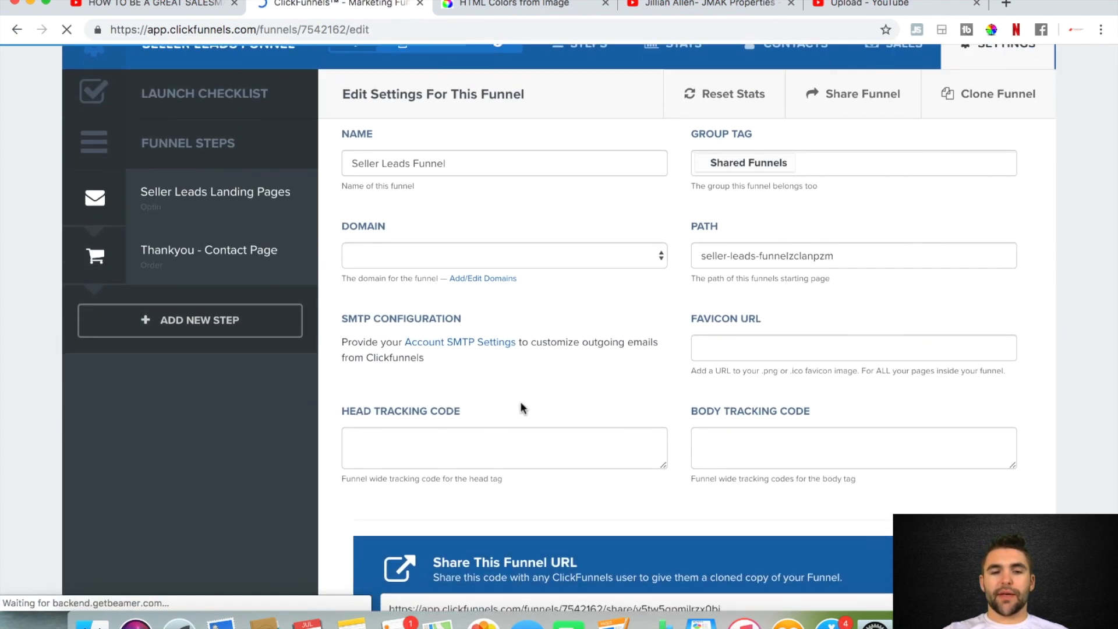
pyautogui.click(661, 258)
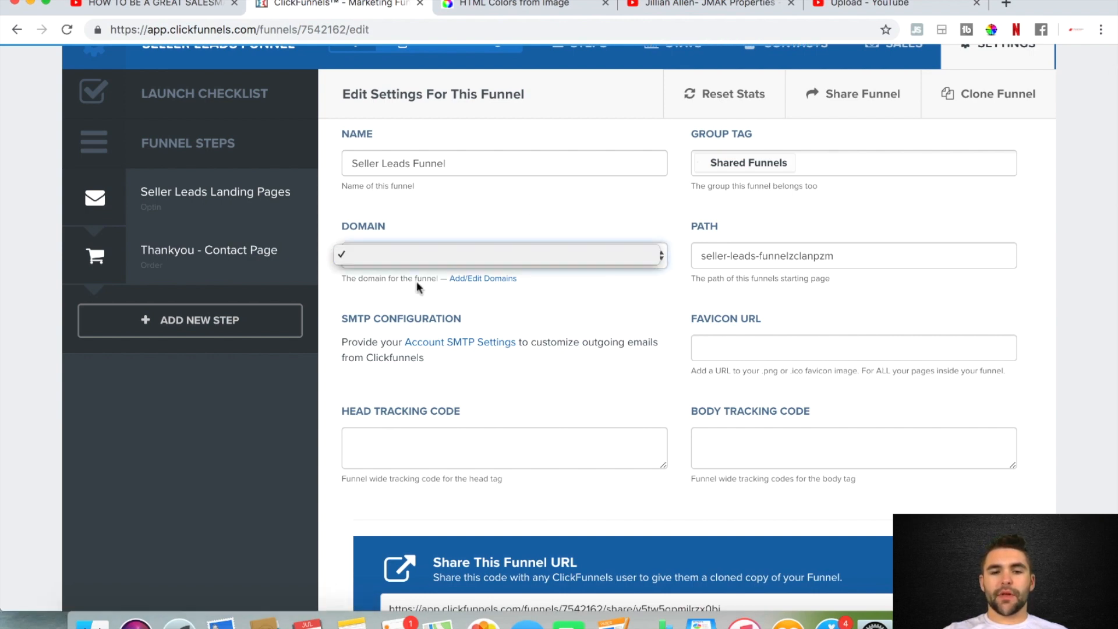
pyautogui.click(527, 317)
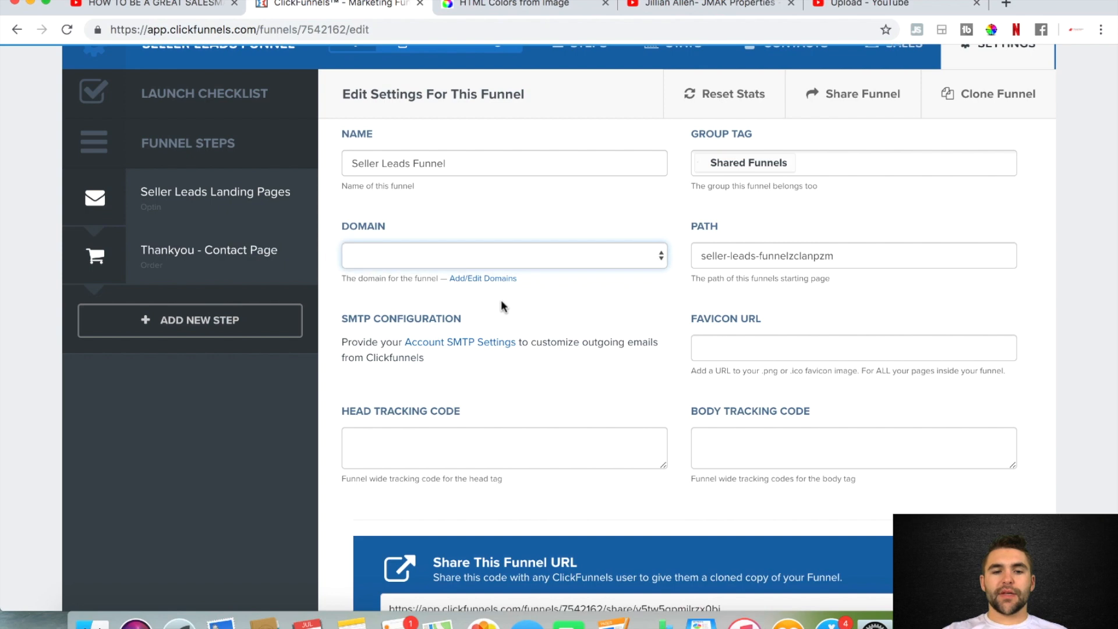
# Open the account's domain setup from the funnel settings, dismiss the welcome notice and bring up the options for adding a new domain
pyautogui.click(473, 278)
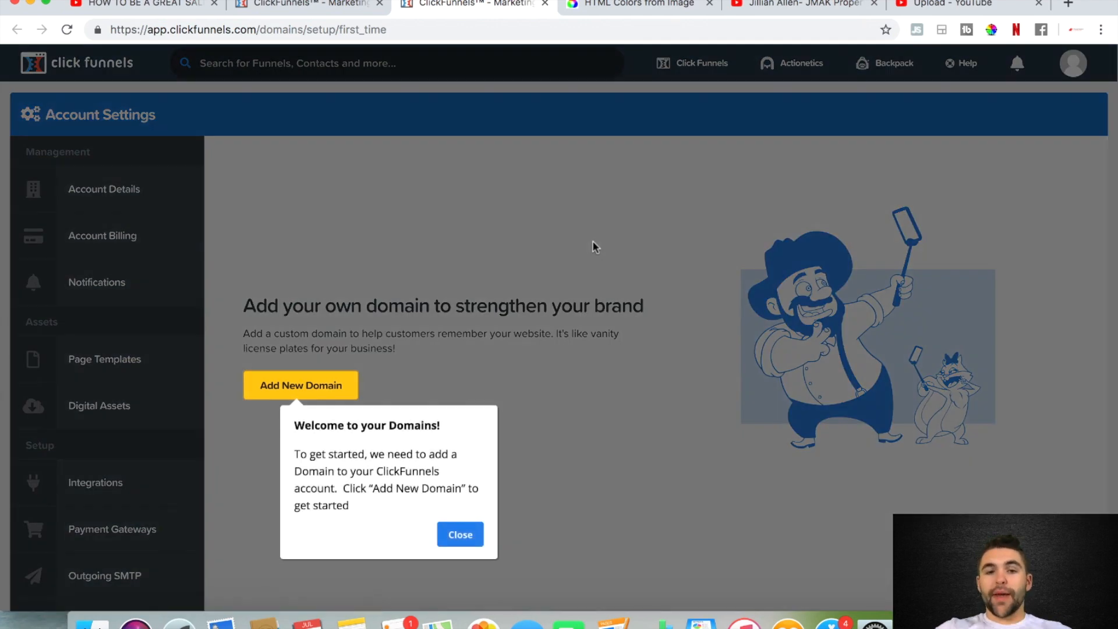
pyautogui.click(461, 534)
pyautogui.click(278, 390)
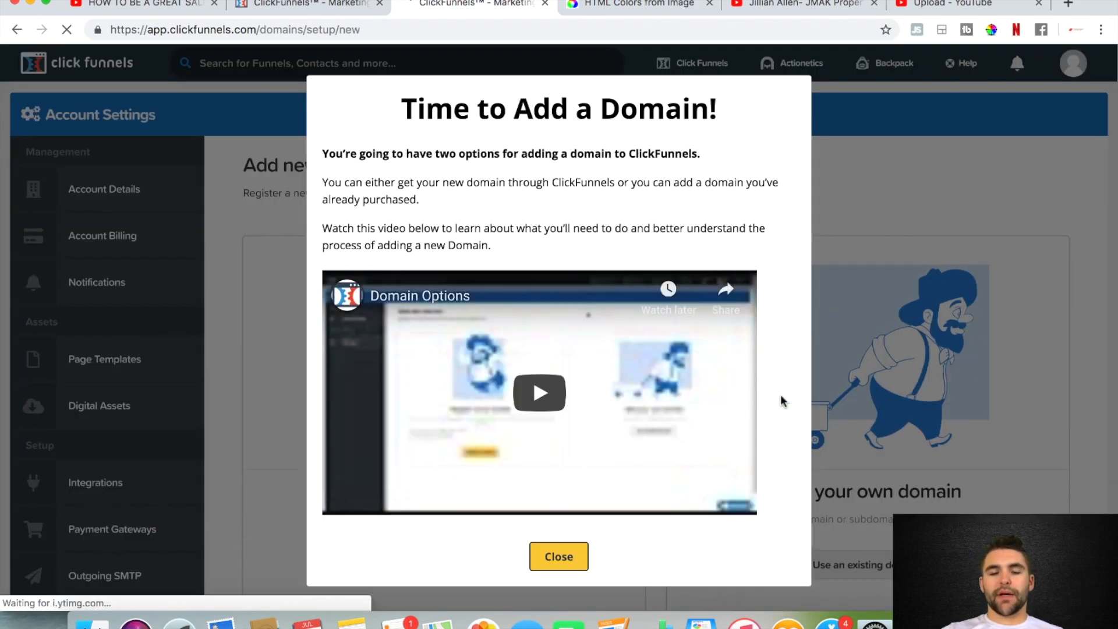
pyautogui.click(558, 555)
pyautogui.scroll(-2, 596, 537)
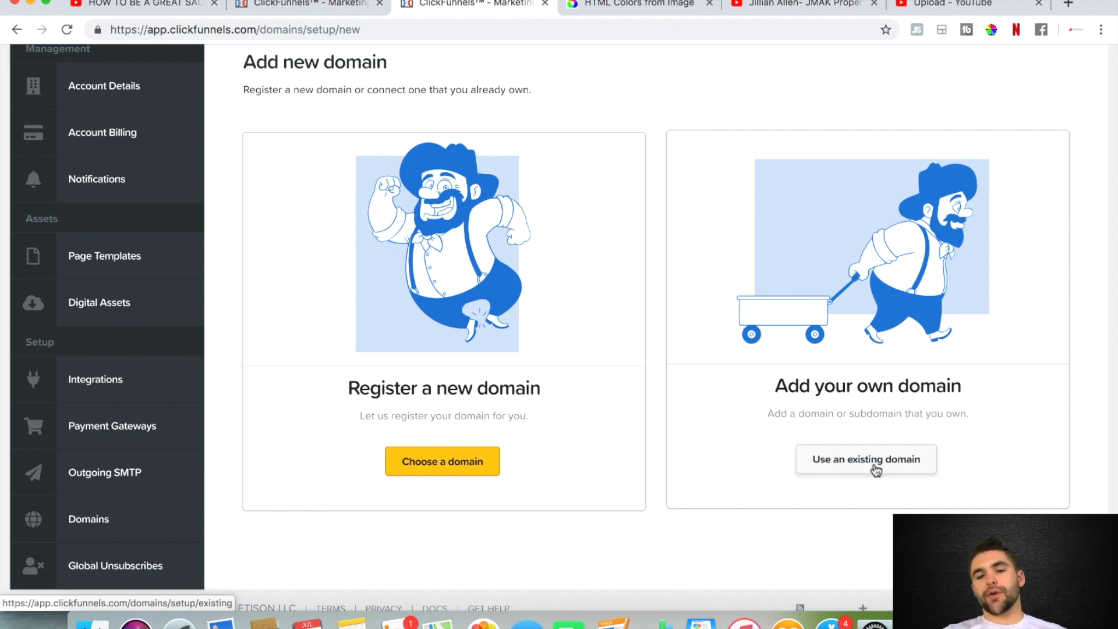
pyautogui.scroll(1, 779, 357)
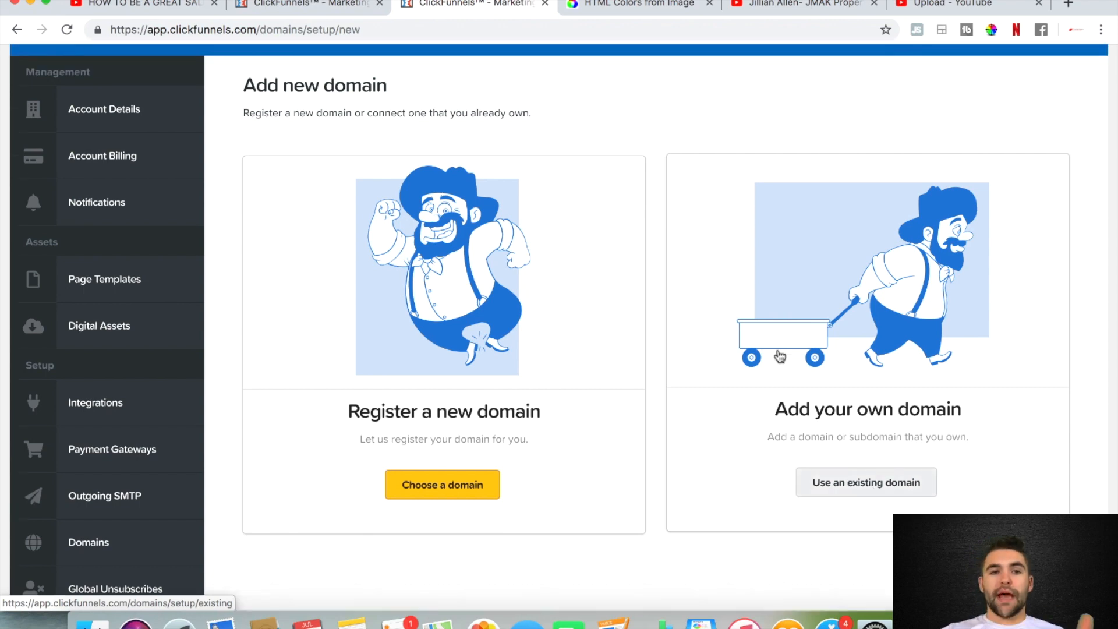